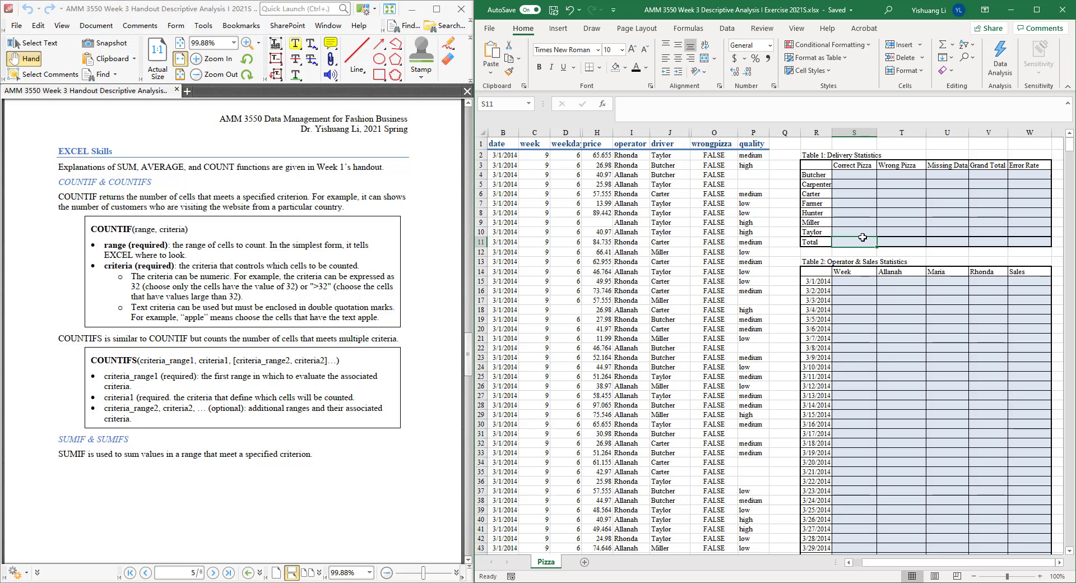
Review the handout's explanations of COUNTIF, COUNTIFS, SUMIF, SUMIFS and XLOOKUP, and return to the COUNTIF section.
left_click_drag(409, 279, 409, 274)
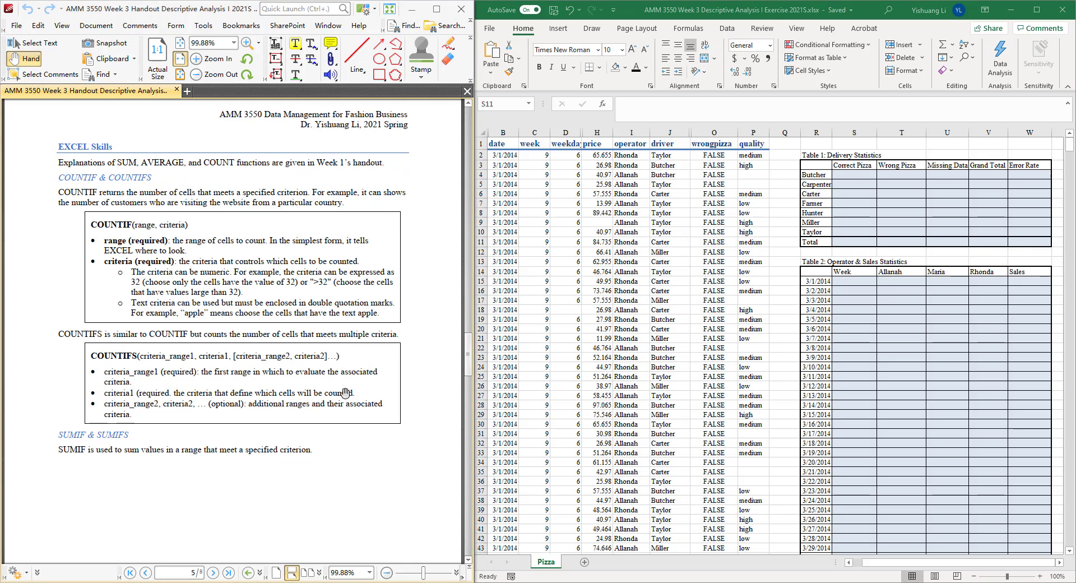
scroll(346, 393, "down", 1)
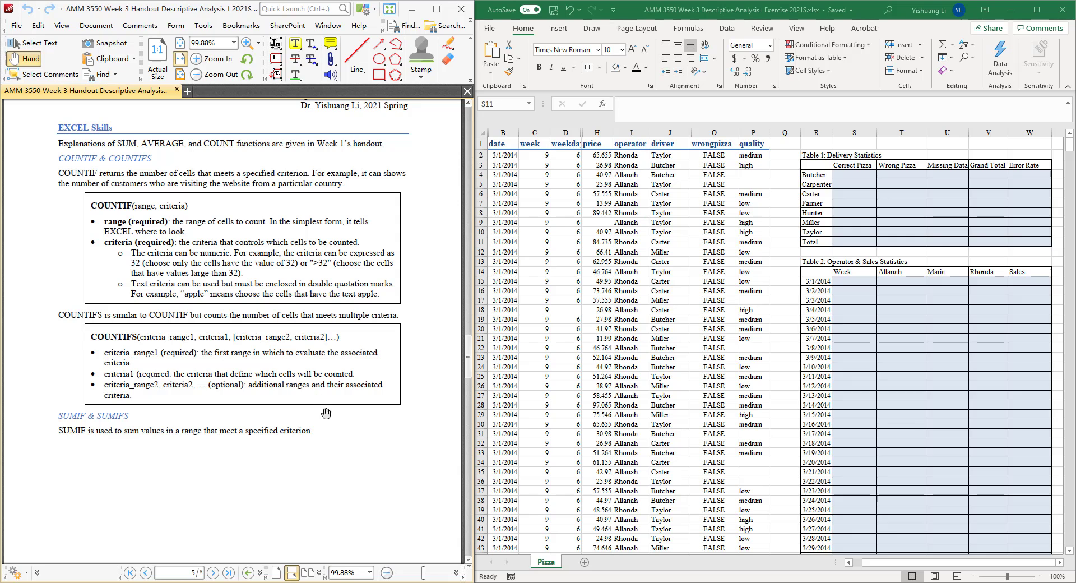
scroll(331, 440, "down", 1)
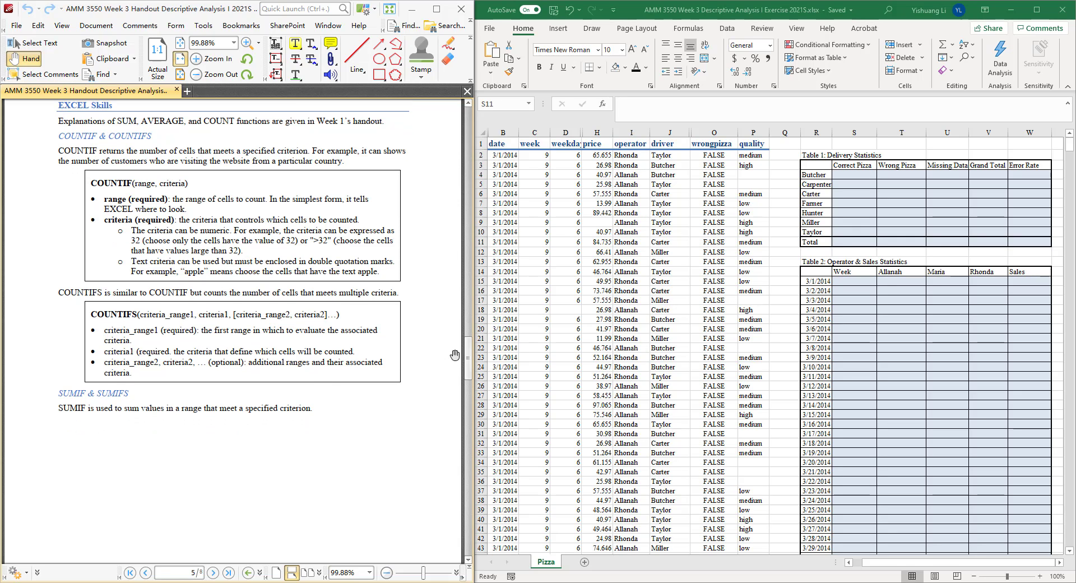
left_click_drag(467, 356, 468, 410)
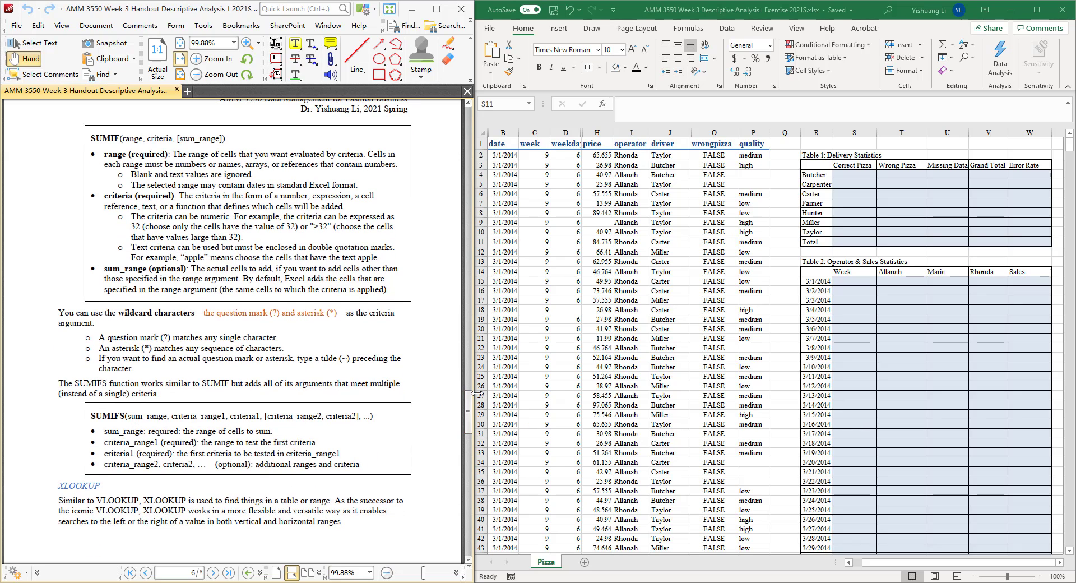
left_click_drag(468, 404, 468, 433)
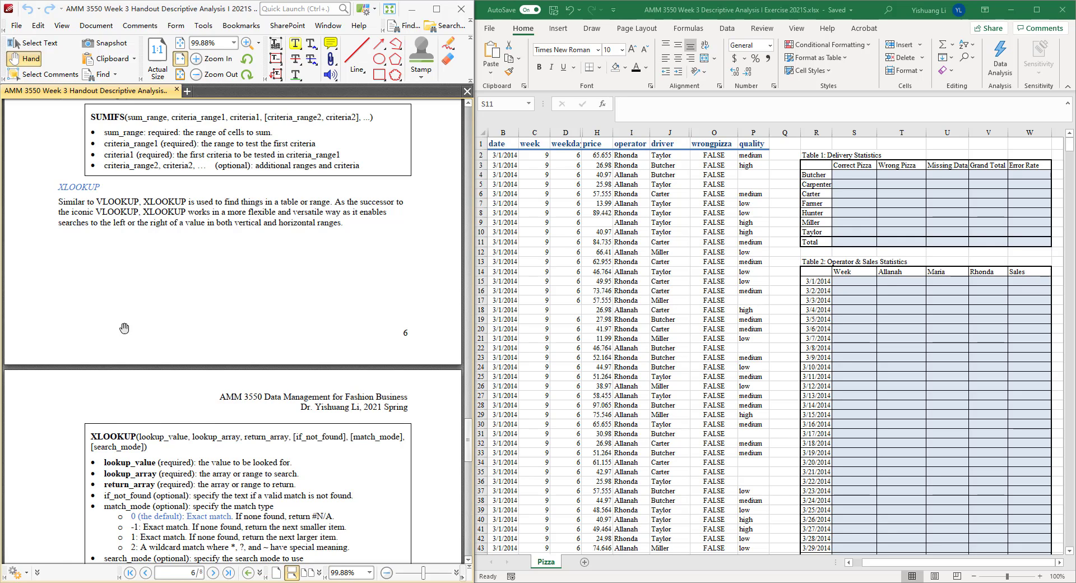
scroll(138, 246, "down", 3)
left_click_drag(165, 350, 168, 261)
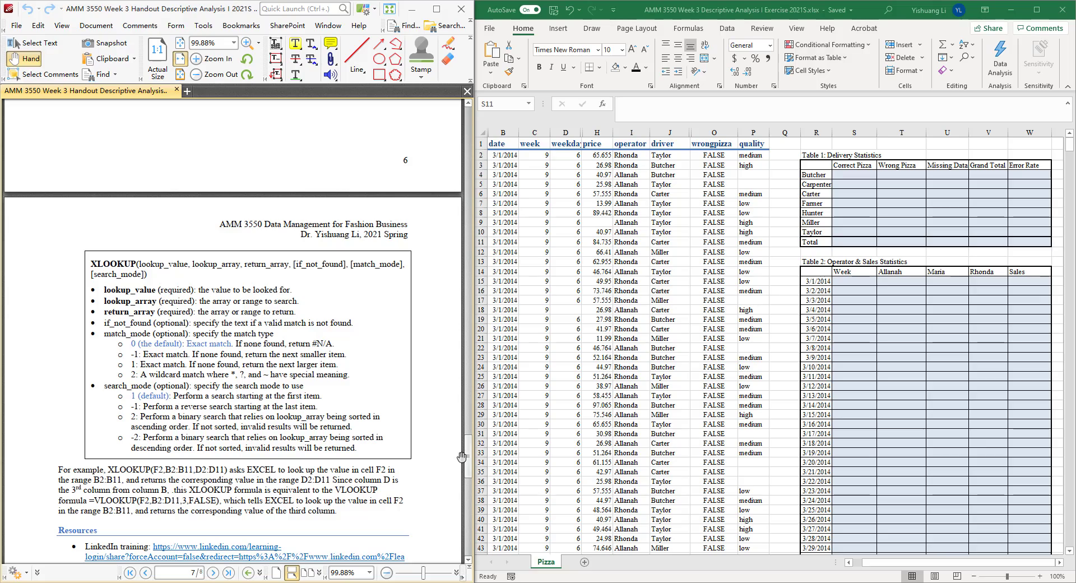
left_click_drag(470, 455, 467, 354)
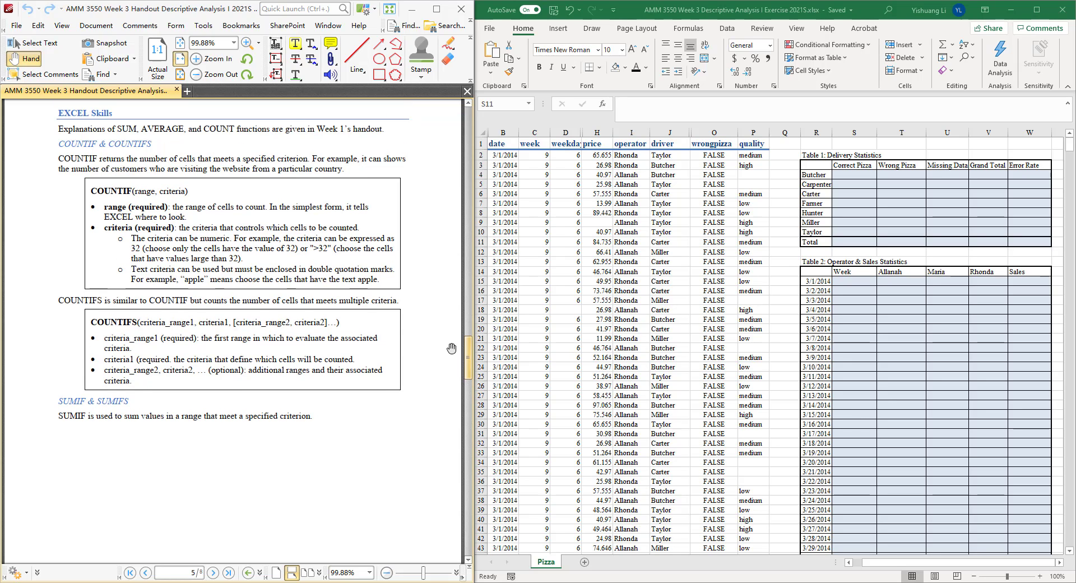
Start a COUNTIF formula in cell S11, the Correct Pizza total of the Delivery Statistics table.
left_click(857, 242)
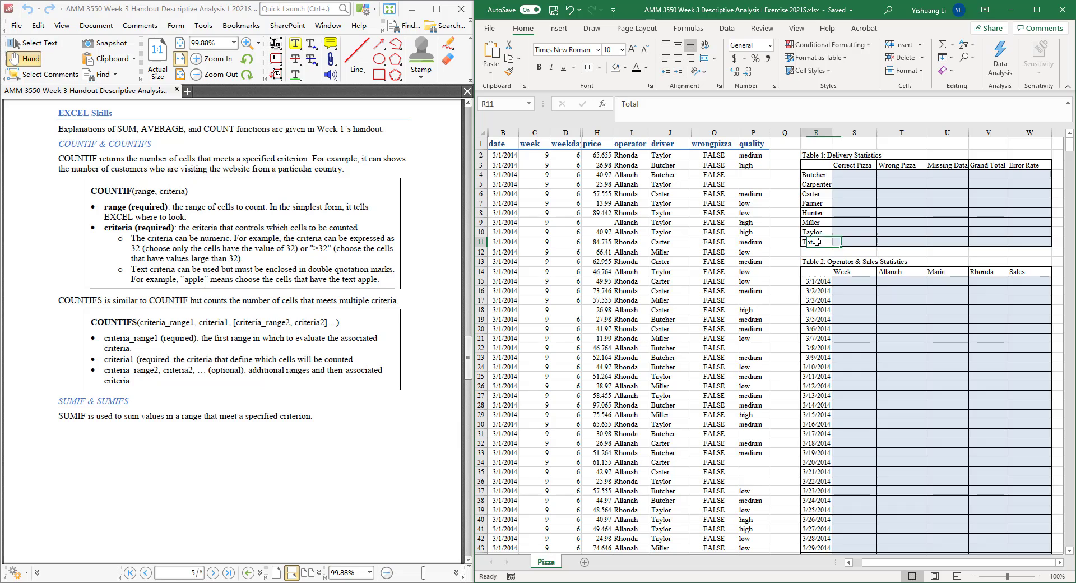
left_click_drag(813, 239, 1027, 248)
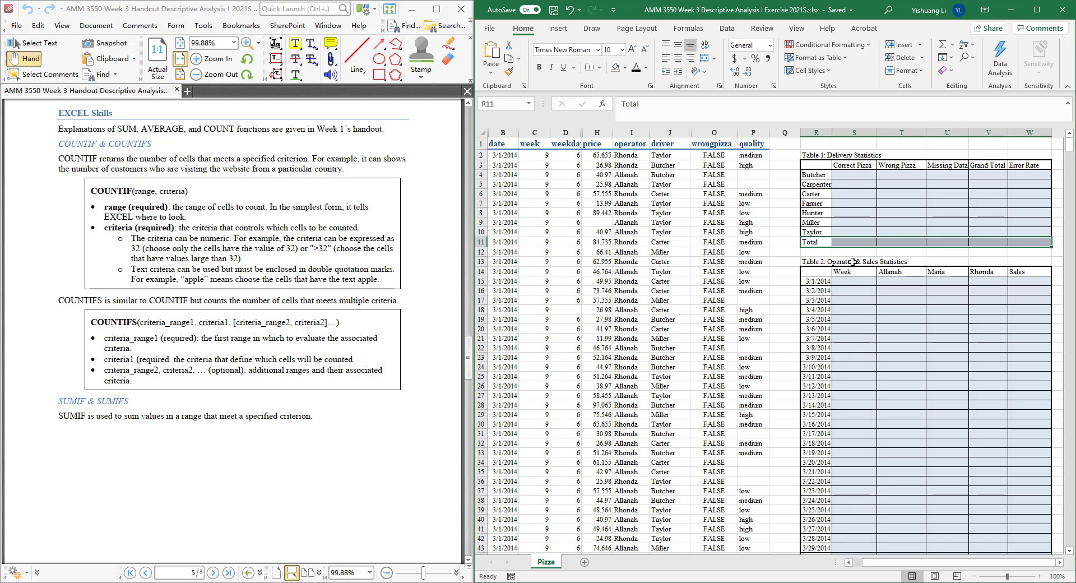
left_click(849, 242)
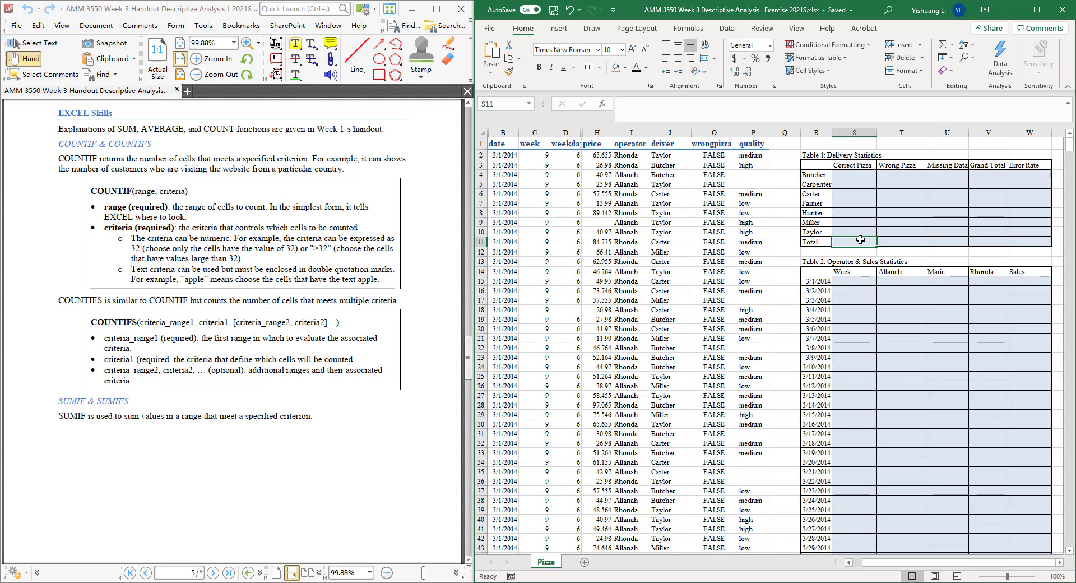
type("=")
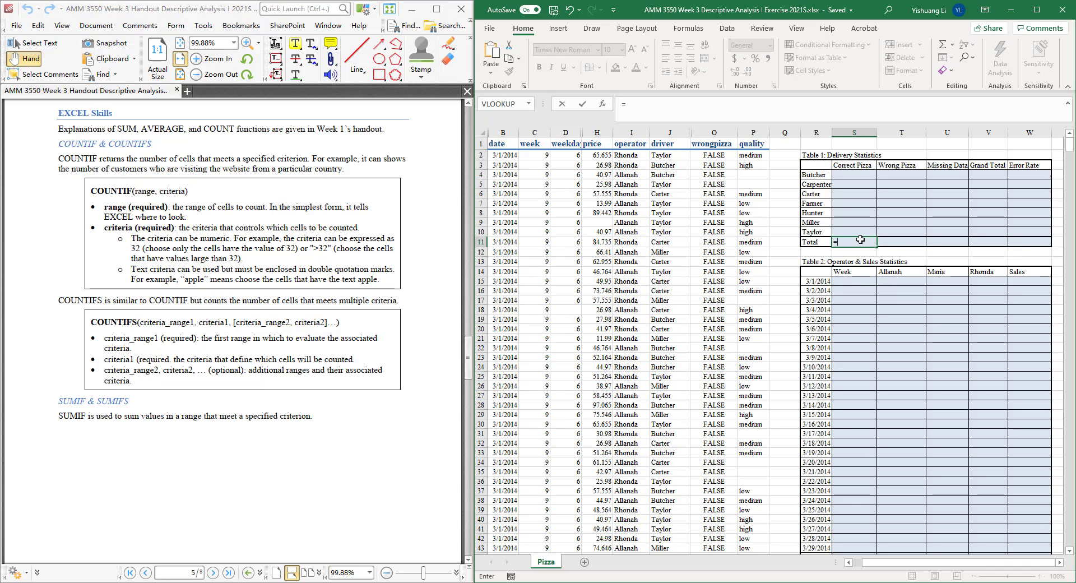
type("COUN")
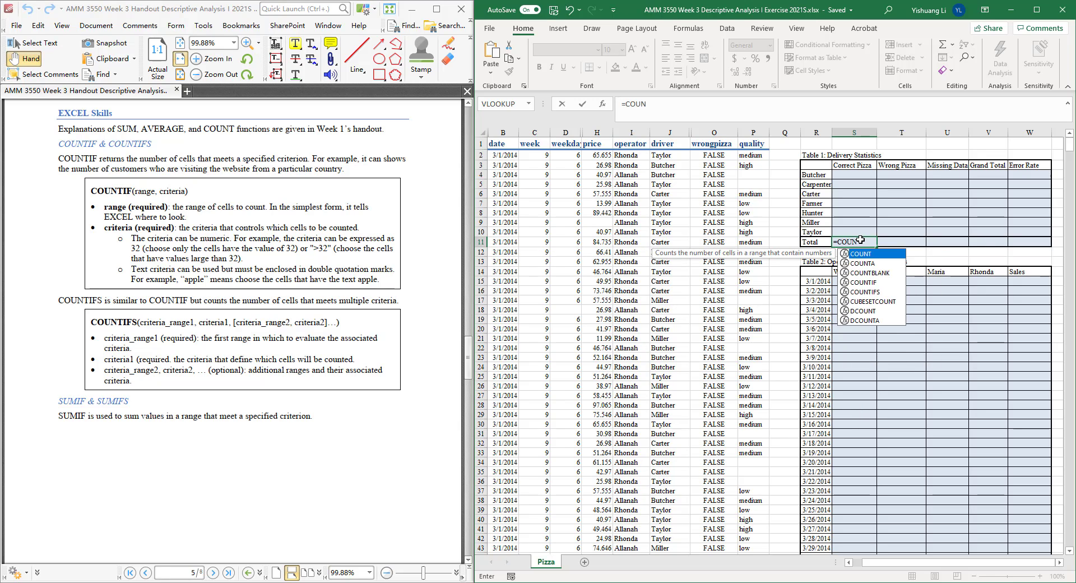
type("TIF")
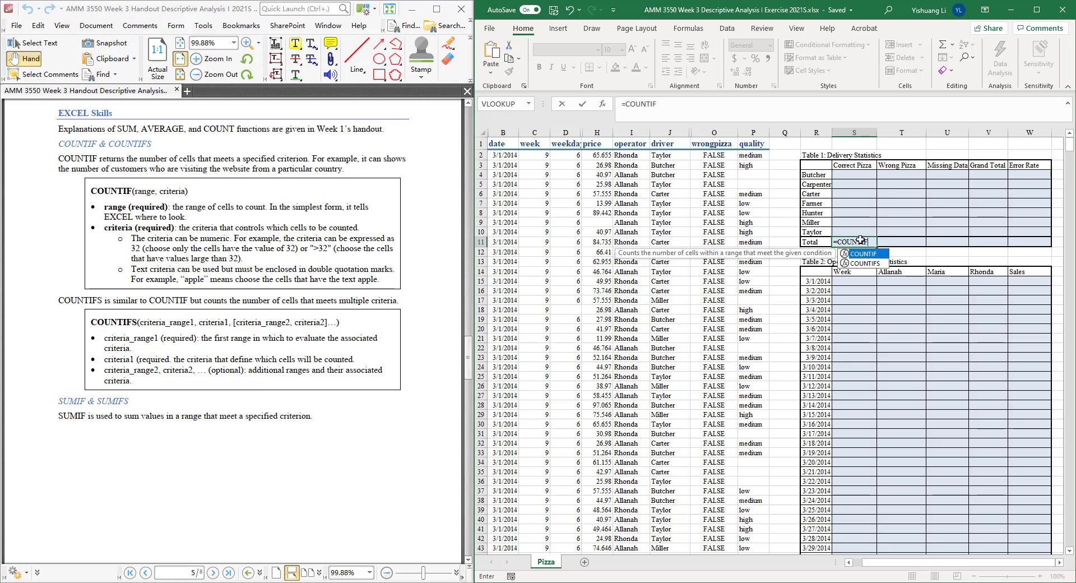
type("(")
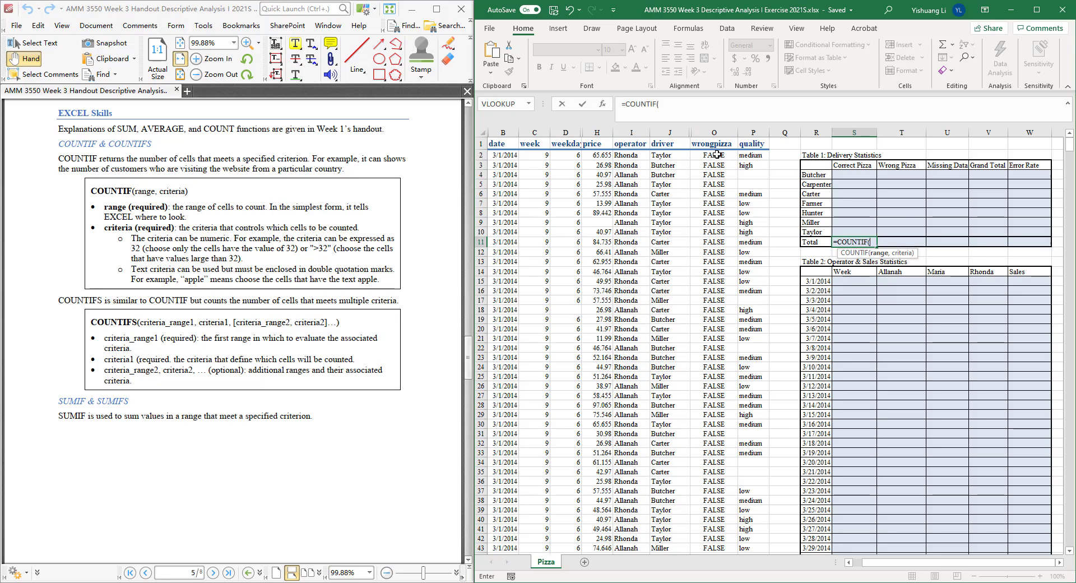
left_click_drag(718, 156, 712, 496)
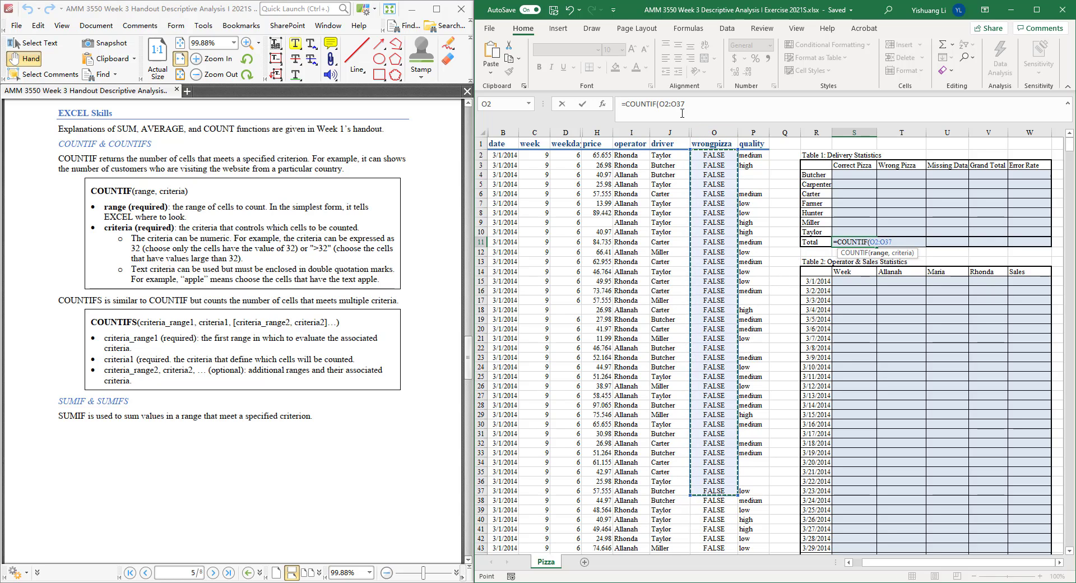
mouse_move(670, 105)
left_mouse_down()
mouse_move(688, 104)
mouse_move(658, 109)
left_mouse_up()
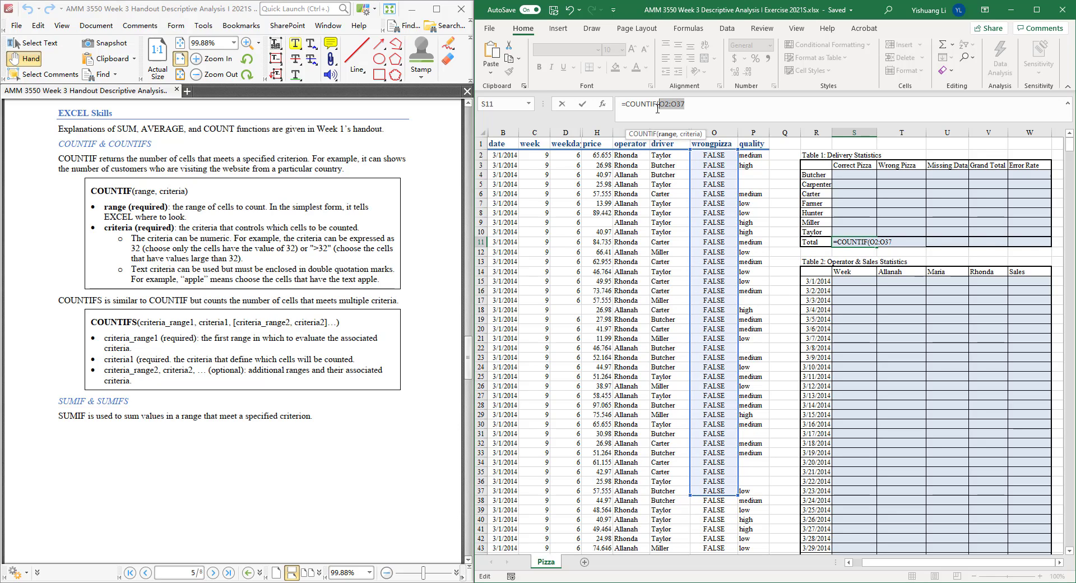
key("BackSpace")
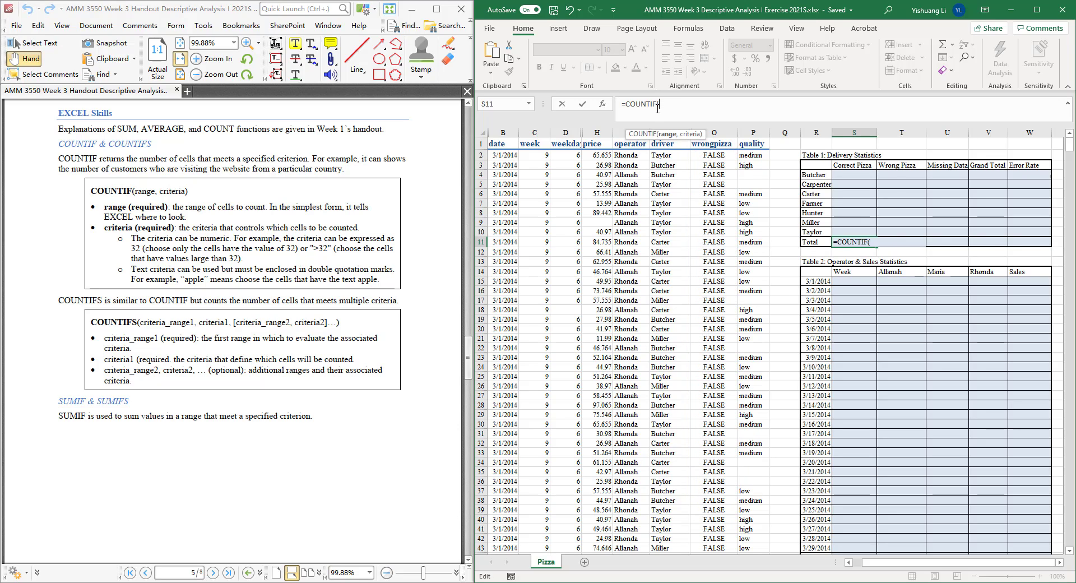
Complete the S11 formula as =COUNTIF(O:O,"FALSE"), using the entire wrongpizza column as the range.
left_click(720, 129)
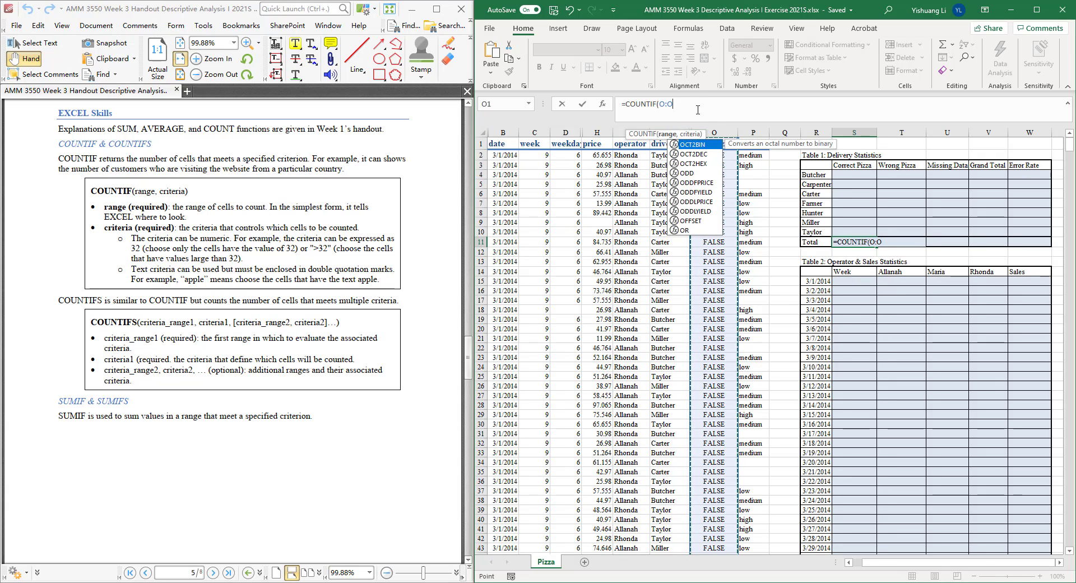
type(",")
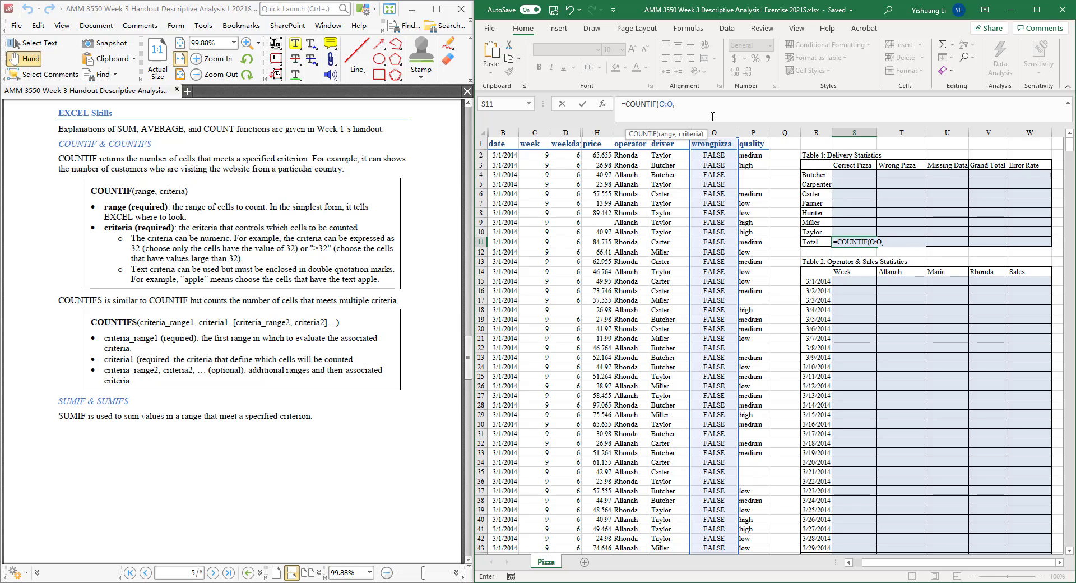
left_click(892, 243)
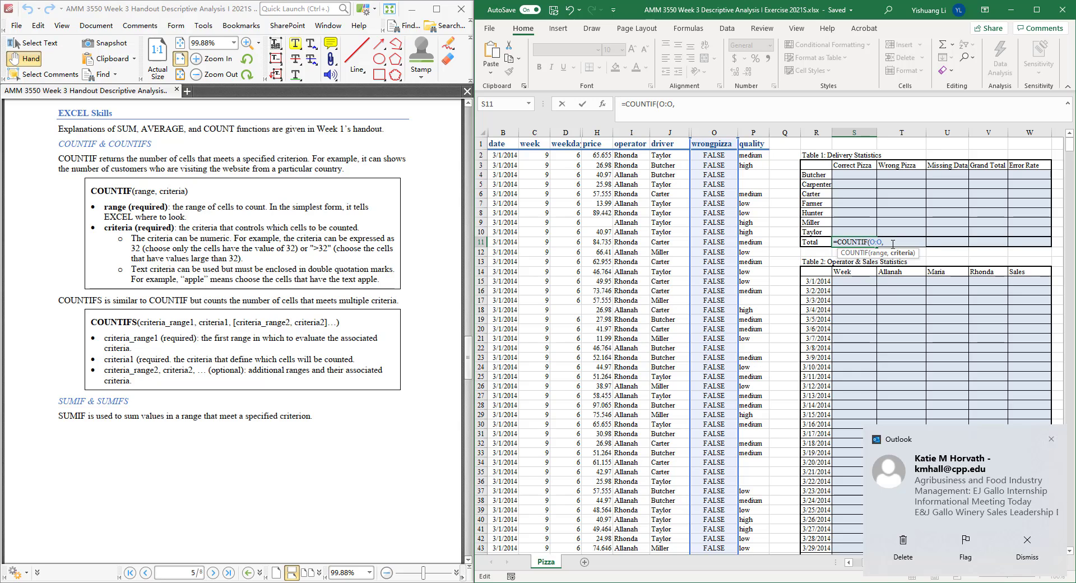
type("\"")
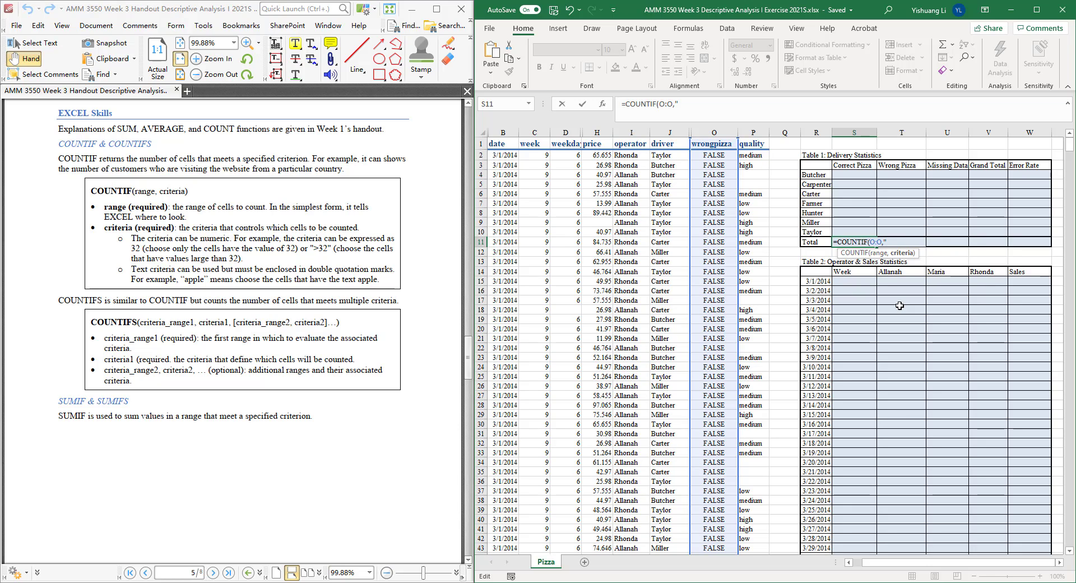
type("FALSE\")")
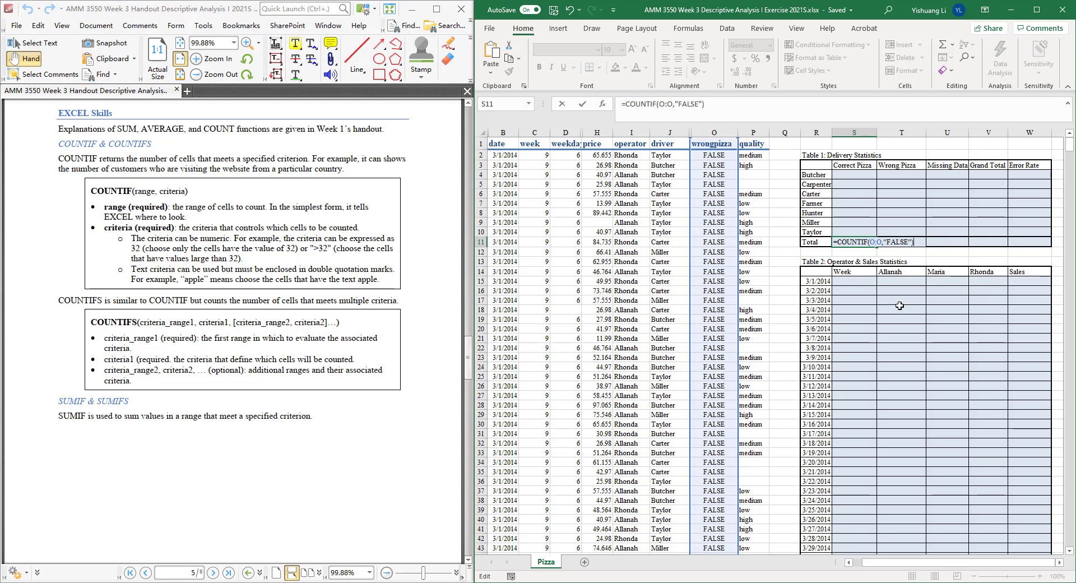
key("Return")
left_click(846, 242)
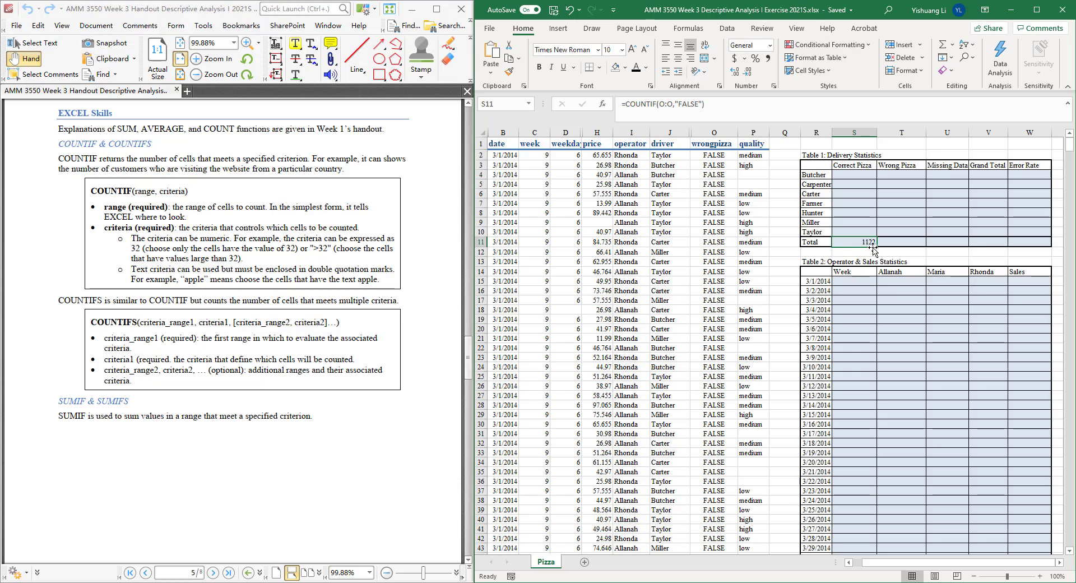
Enter =COUNTIF(O:O,"TRUE") in cell T11 to count the Wrong Pizza total.
left_click(898, 244)
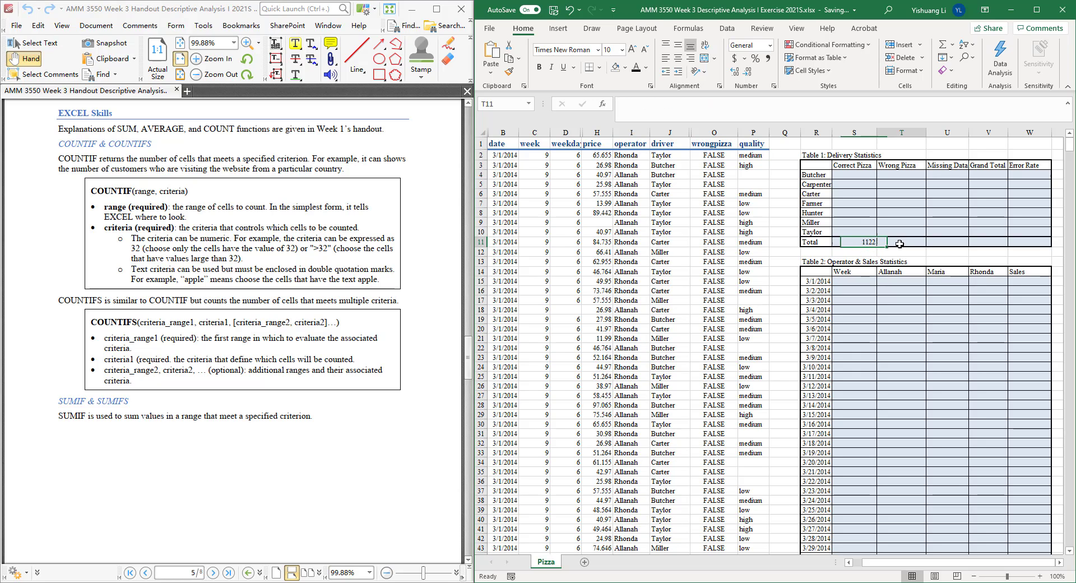
type("=")
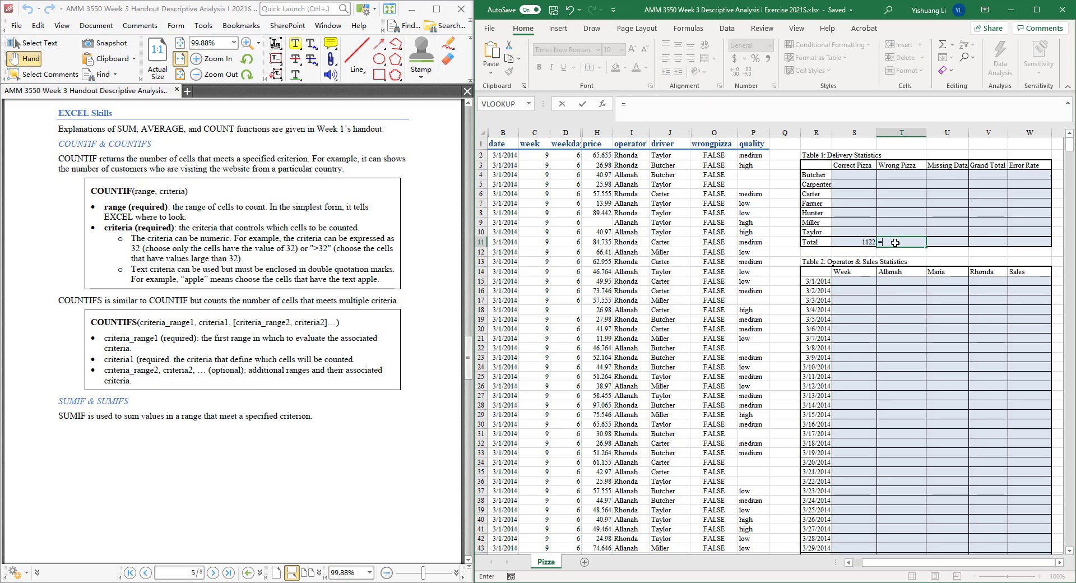
type("COUN")
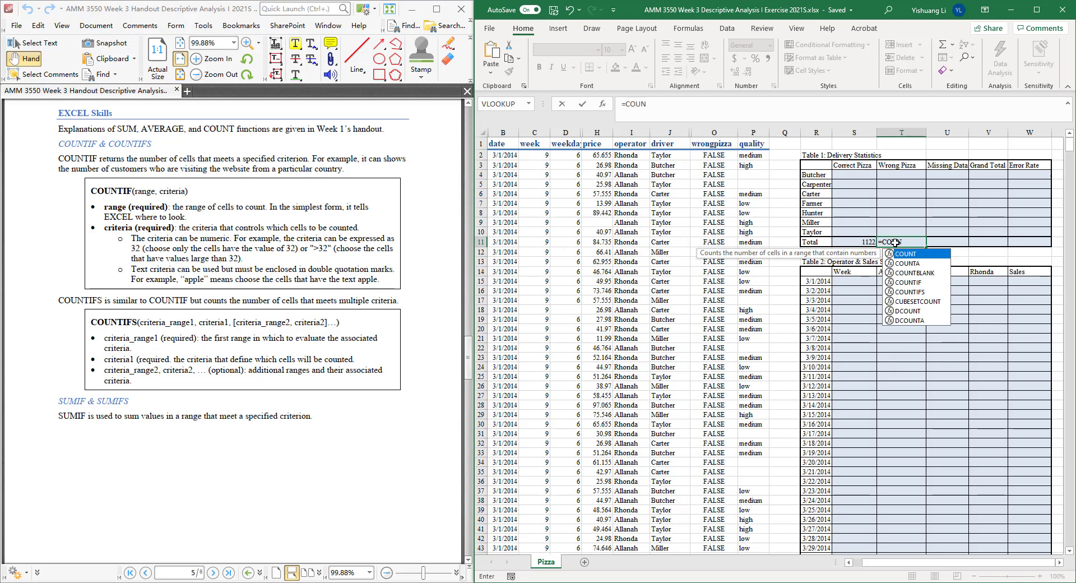
type("TIF")
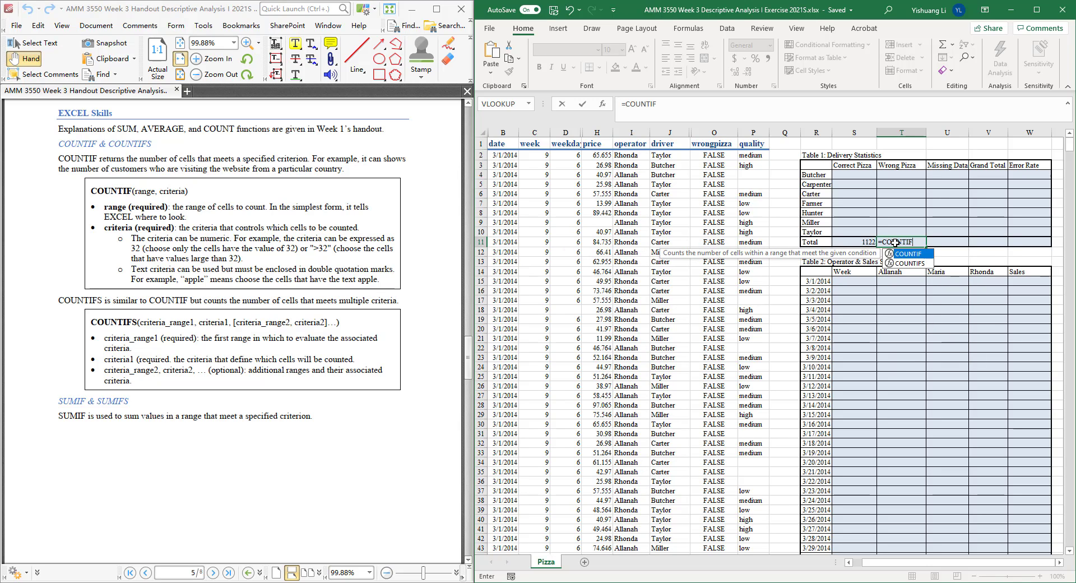
type("(")
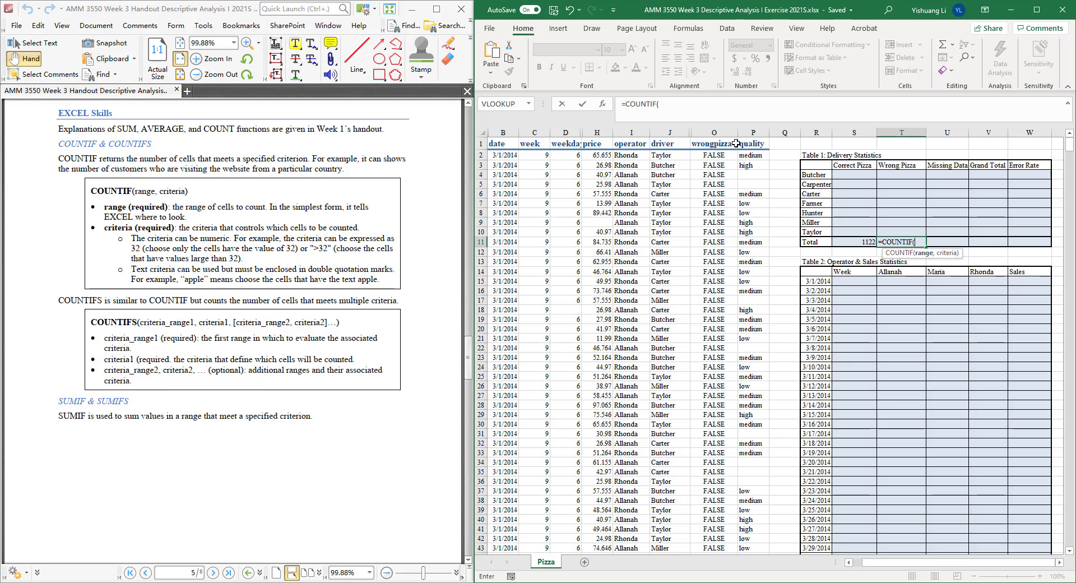
left_click(714, 133)
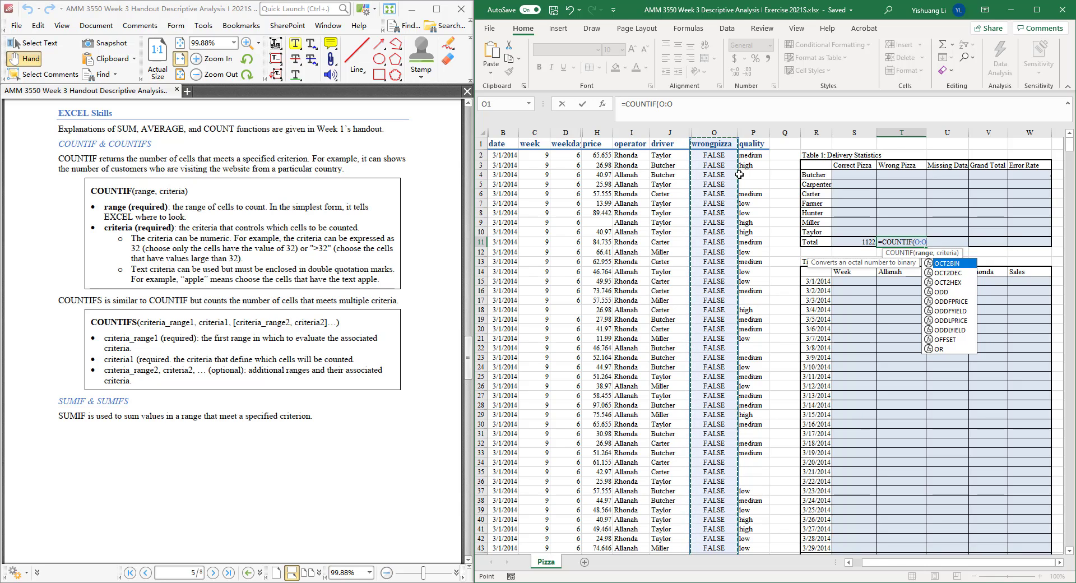
type(",")
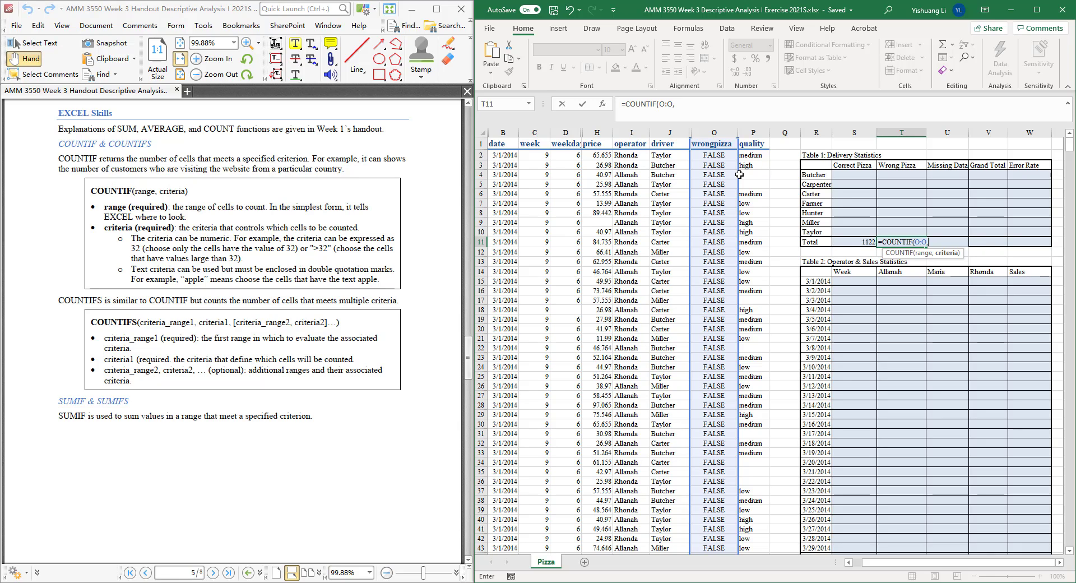
type("\"TRUE\")")
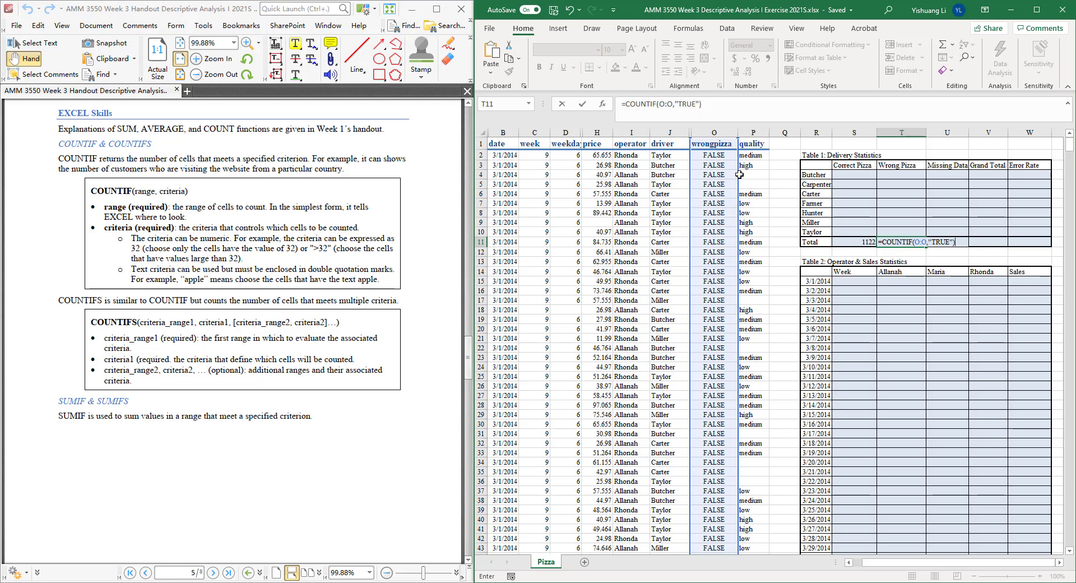
key("Return")
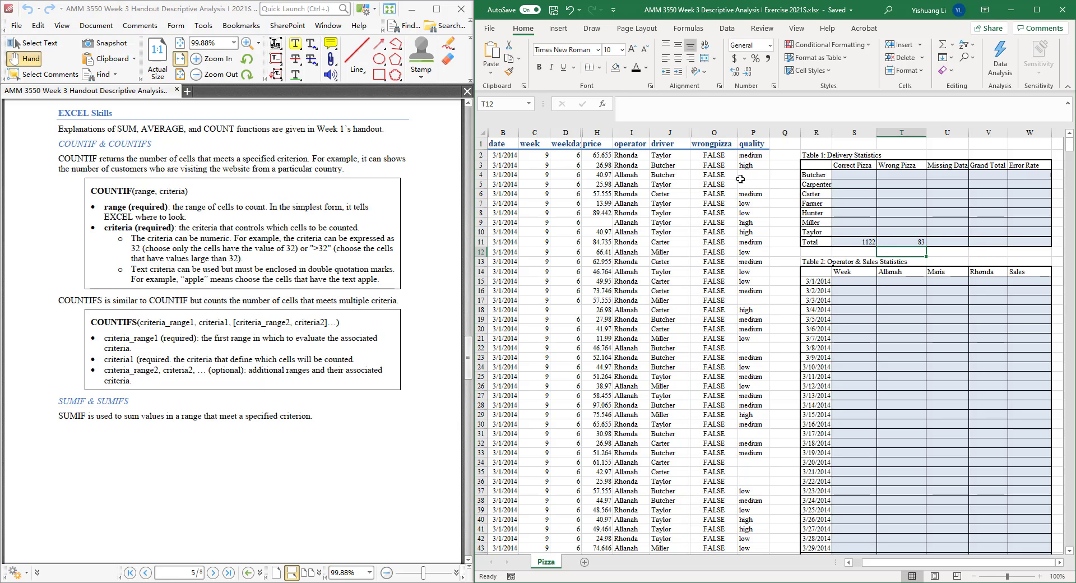
Examine the wrongpizza column for blank cells and find the last data row for the Missing Data total.
left_click(959, 244)
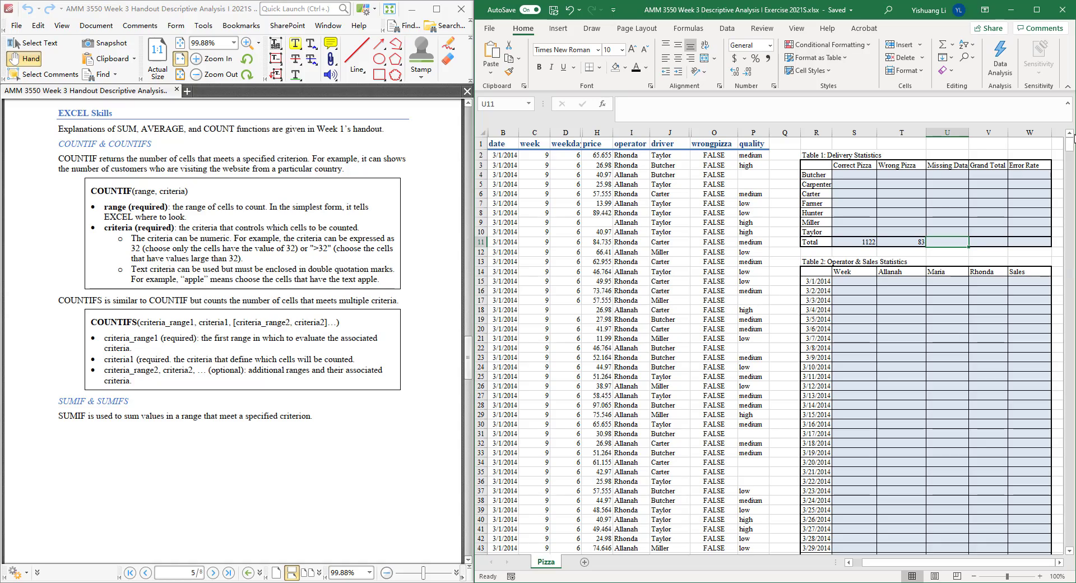
left_click_drag(1071, 146, 1072, 204)
left_click(718, 257)
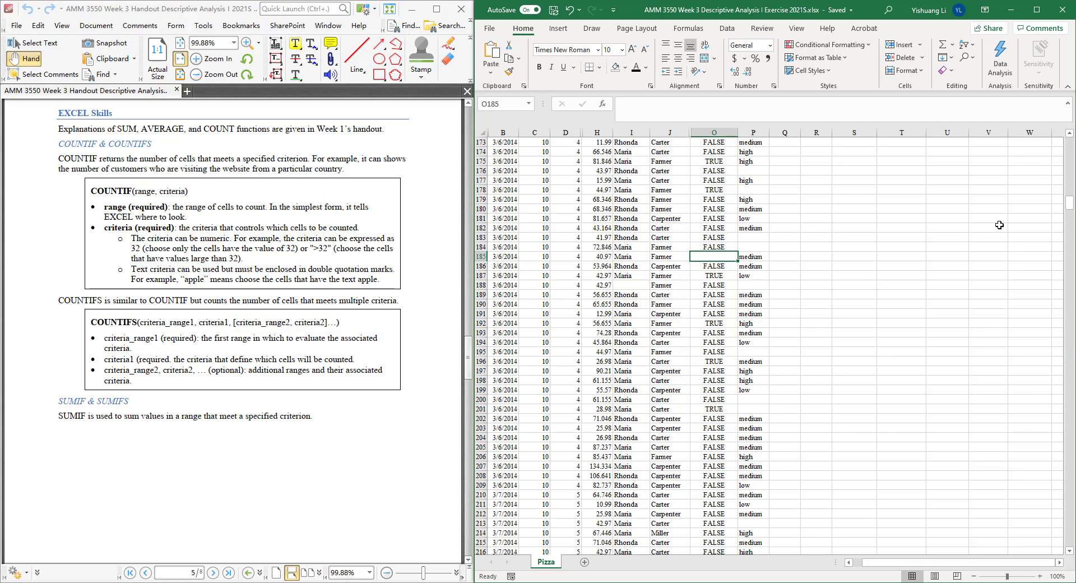
left_click_drag(1070, 206, 1074, 545)
left_click(1070, 551)
left_click(1071, 551)
left_click(1071, 551)
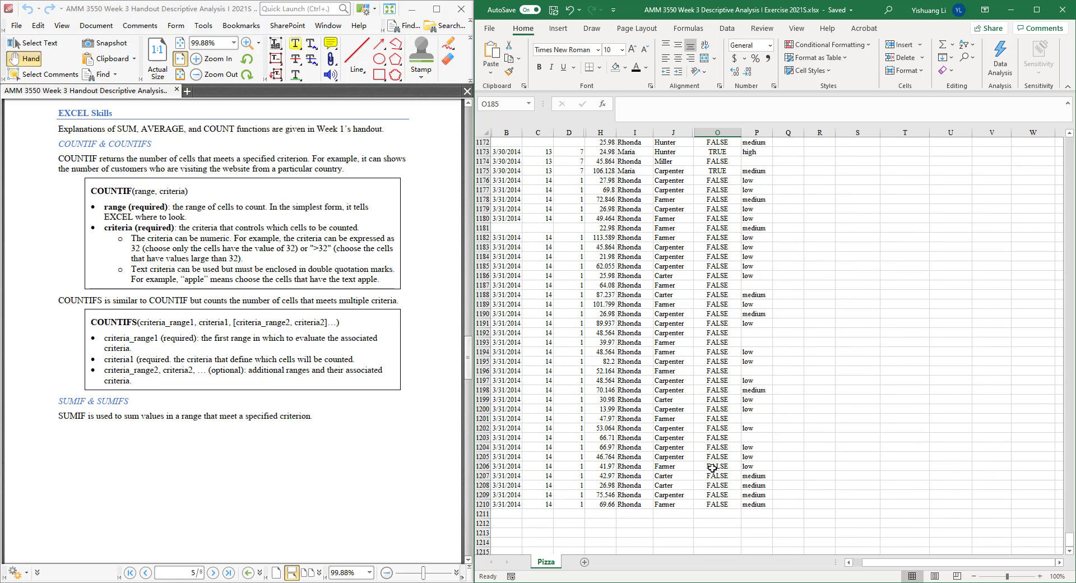
Examine the end of the wrongpizza column, comparing the last data cell O1210 with the empty cells below it and the whole-column selection.
left_click(736, 513)
scroll(664, 359, "down", 4)
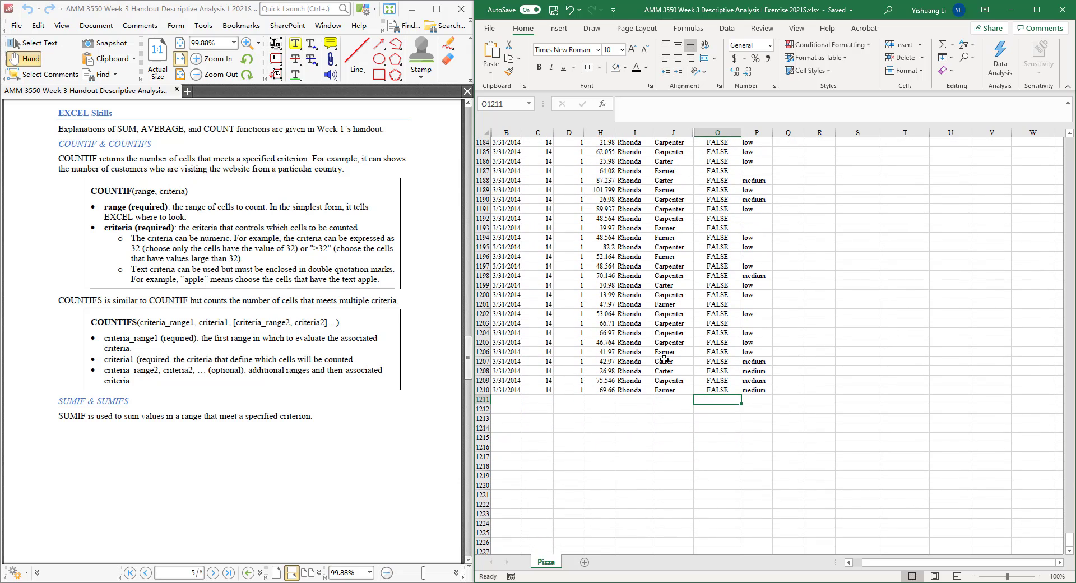
left_click(731, 464)
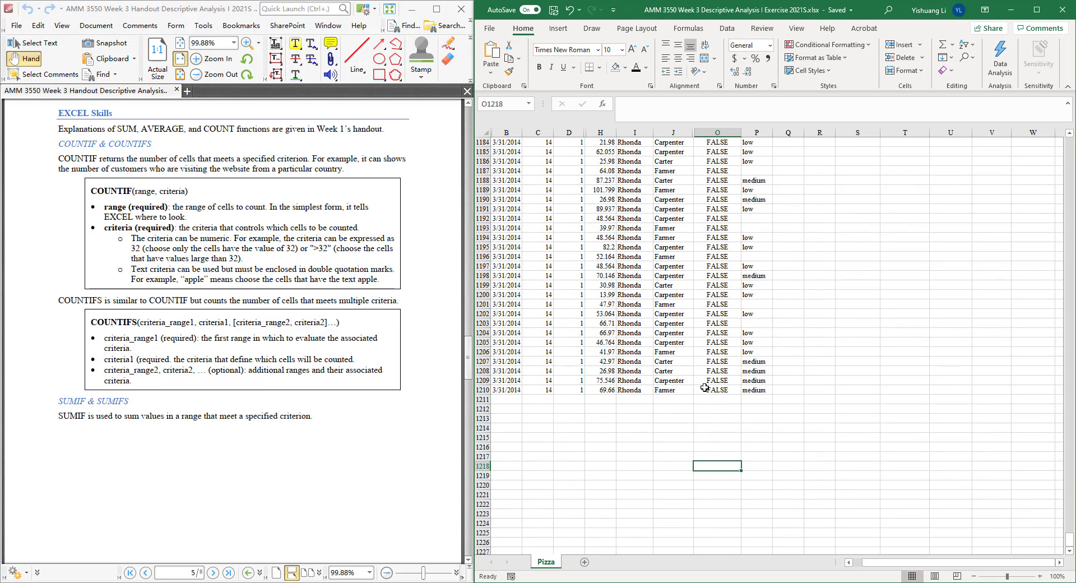
left_click(708, 390)
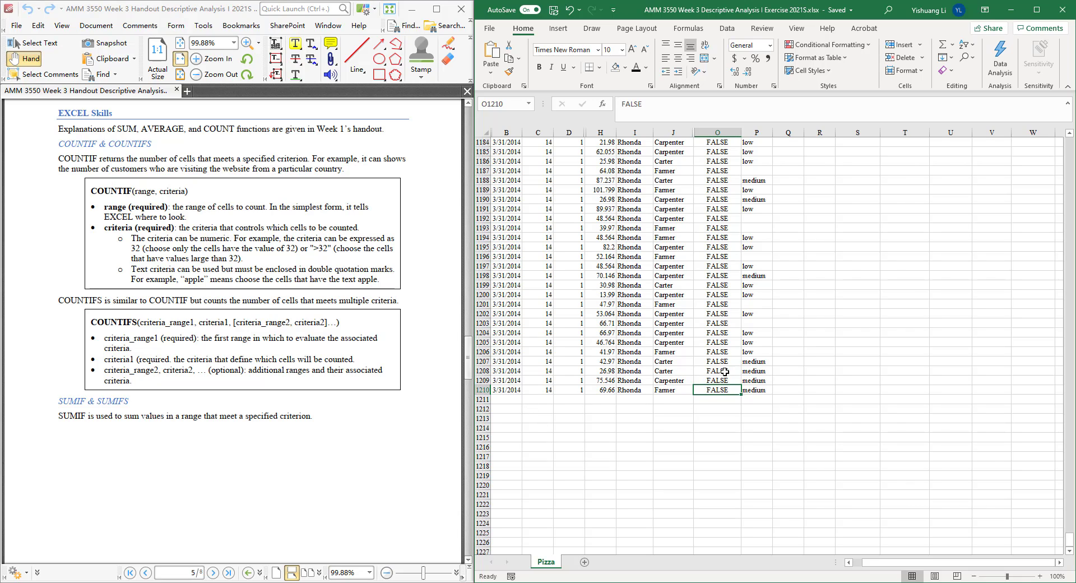
left_click(724, 128)
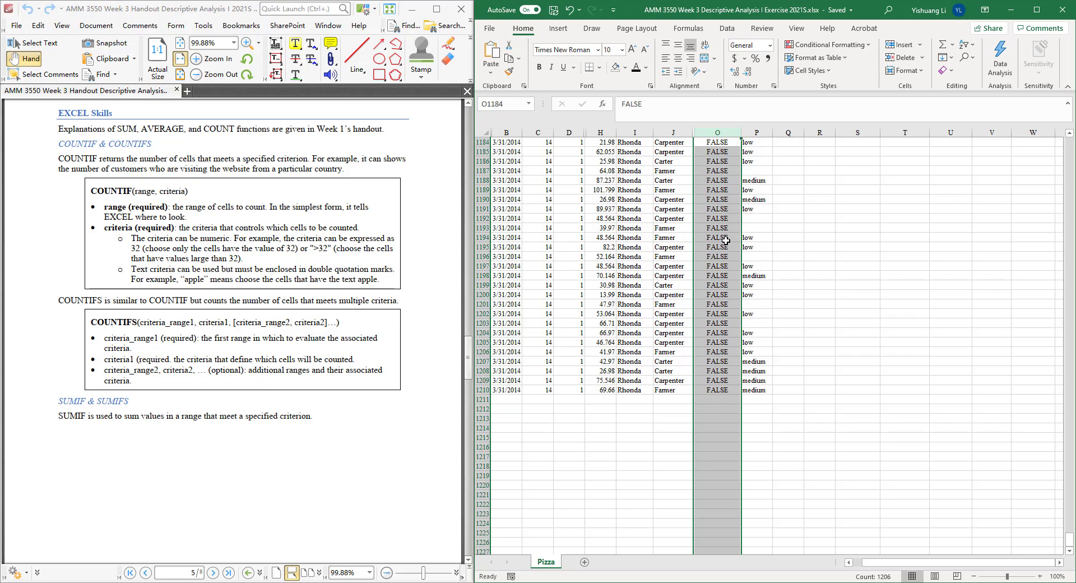
left_click(712, 513)
mouse_move(714, 533)
left_mouse_down()
mouse_move(715, 547)
mouse_move(716, 534)
left_mouse_up()
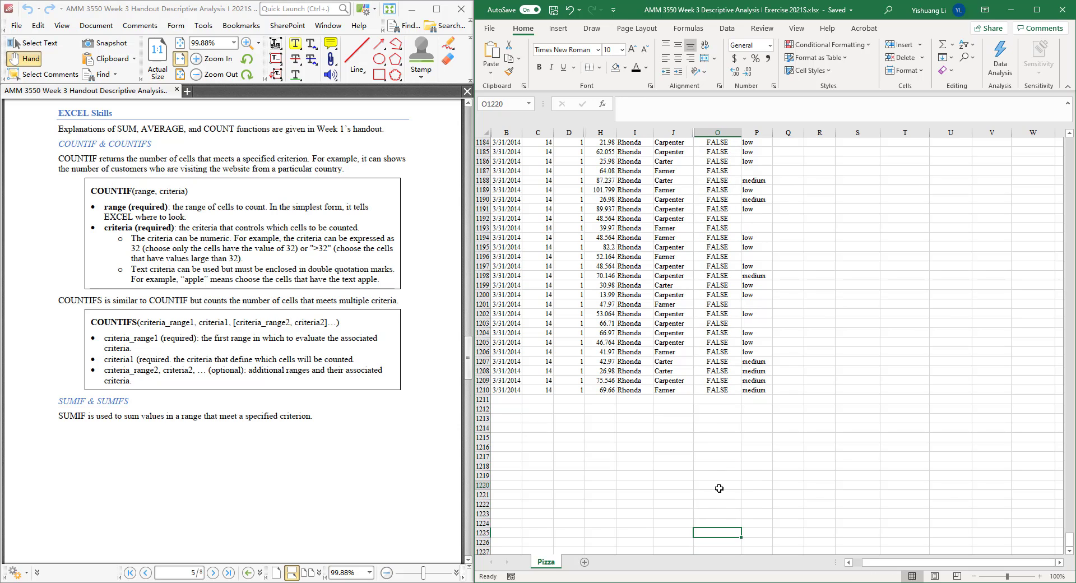
left_click(722, 477)
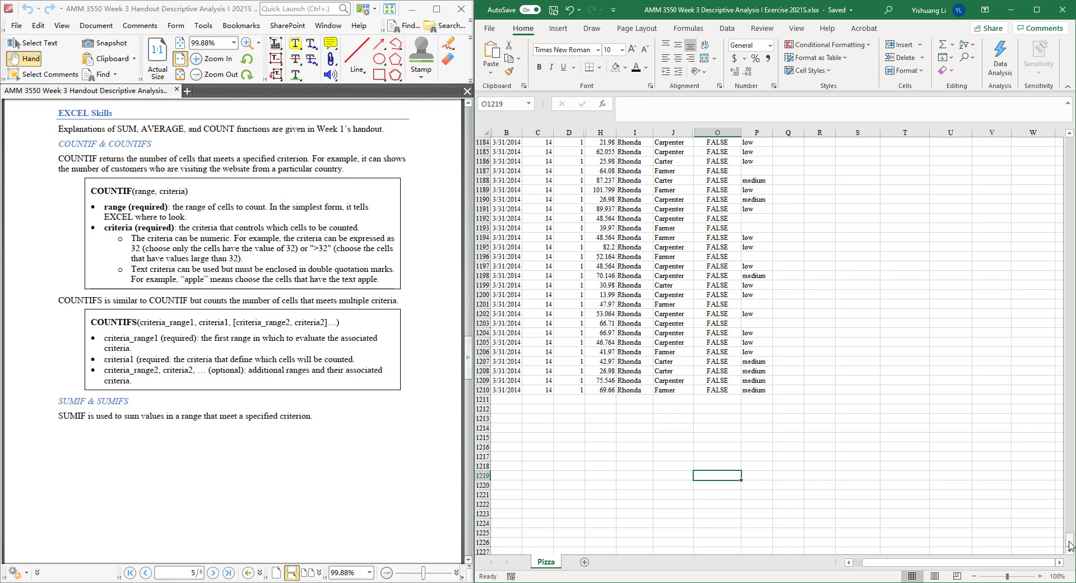
Start a COUNTIF formula in cell U11, the Missing Data total of Table 1, with the range O2:O1210.
left_click_drag(1068, 544, 1069, 144)
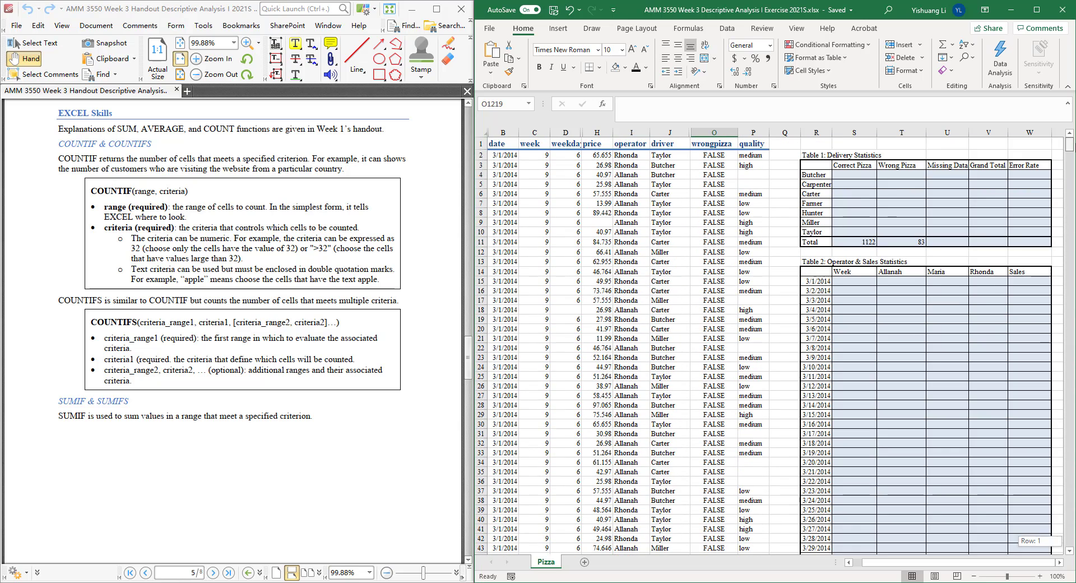
left_click(945, 242)
type("=")
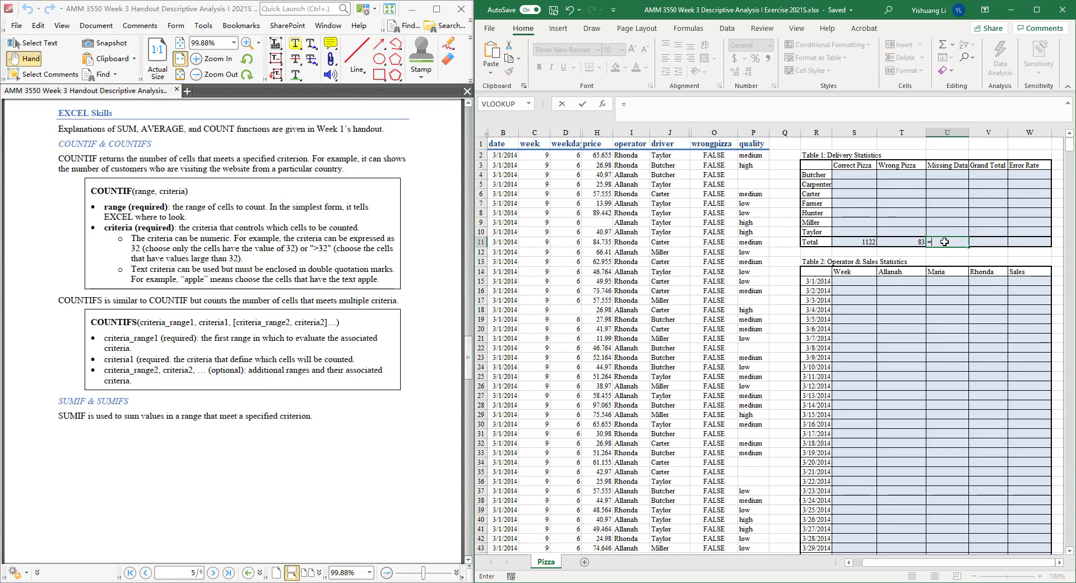
type("COUNTIF")
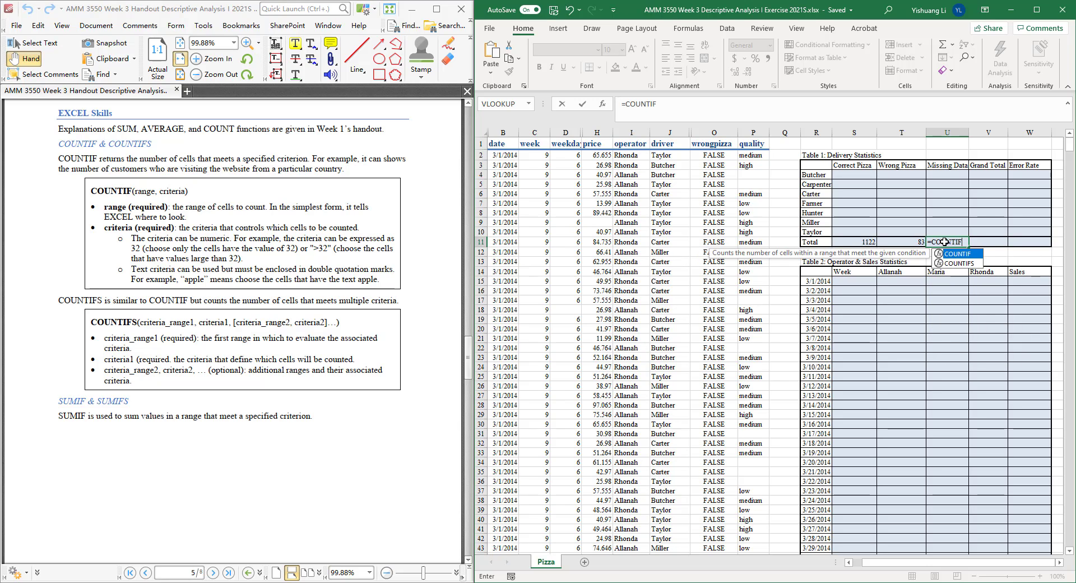
type("(")
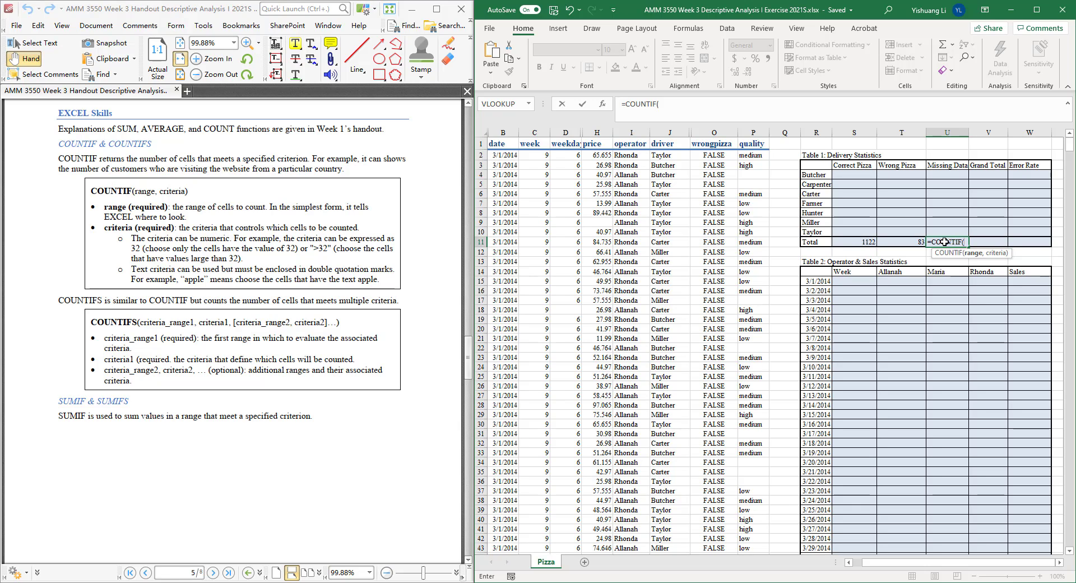
type("O2")
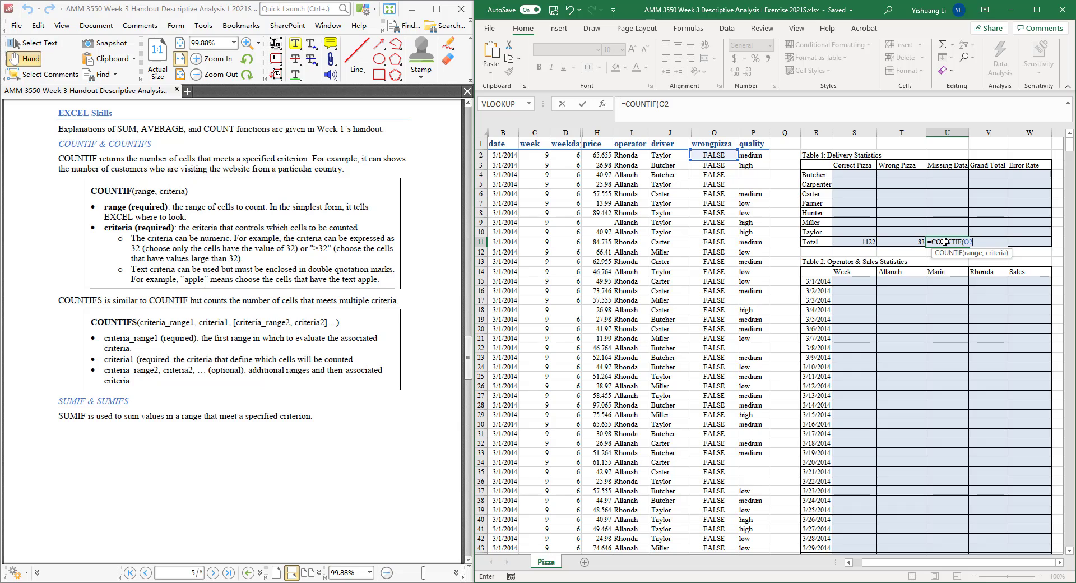
type(":O")
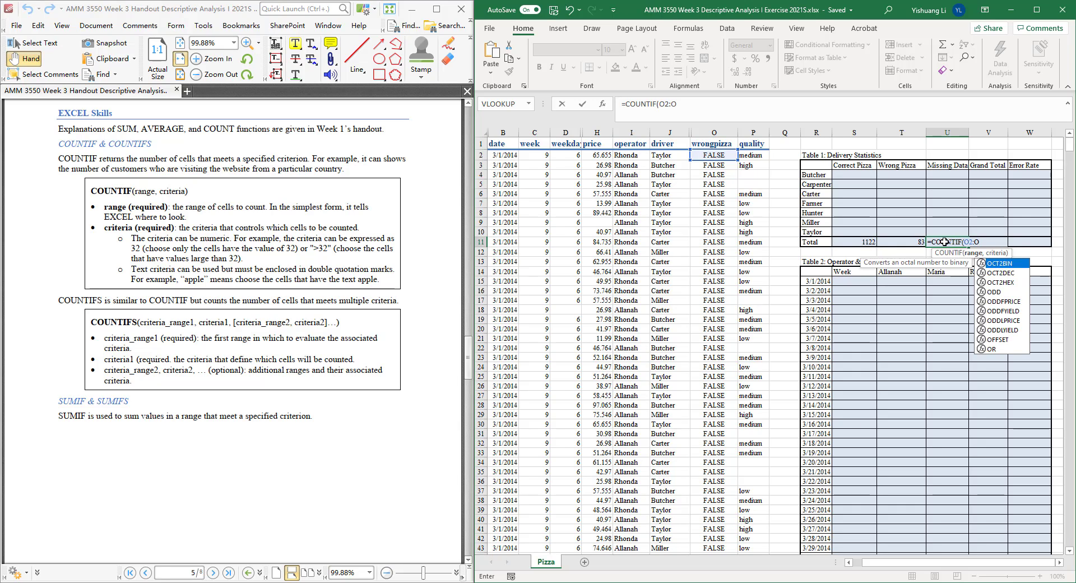
type("12")
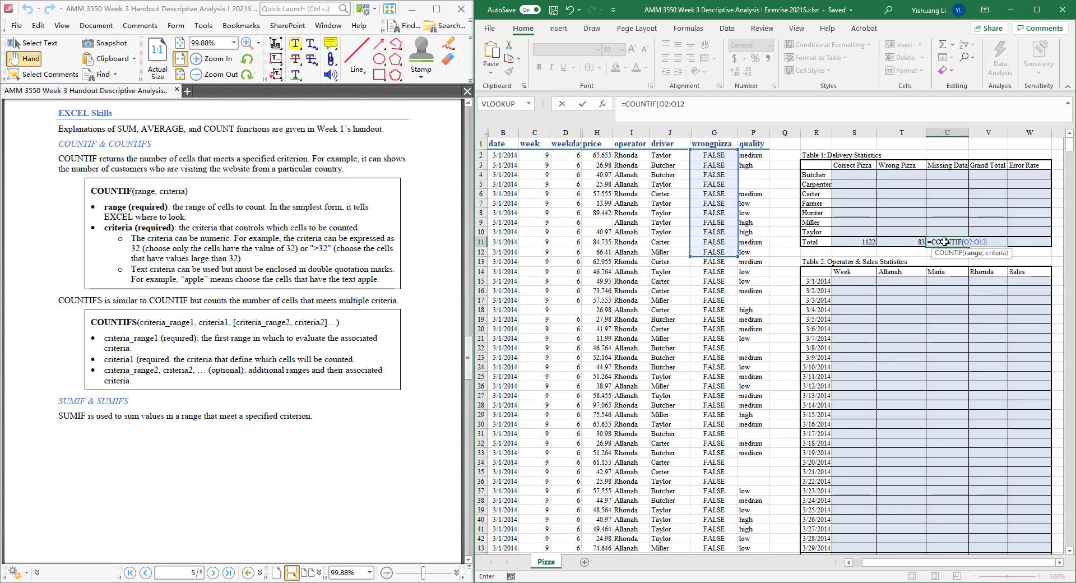
type("10")
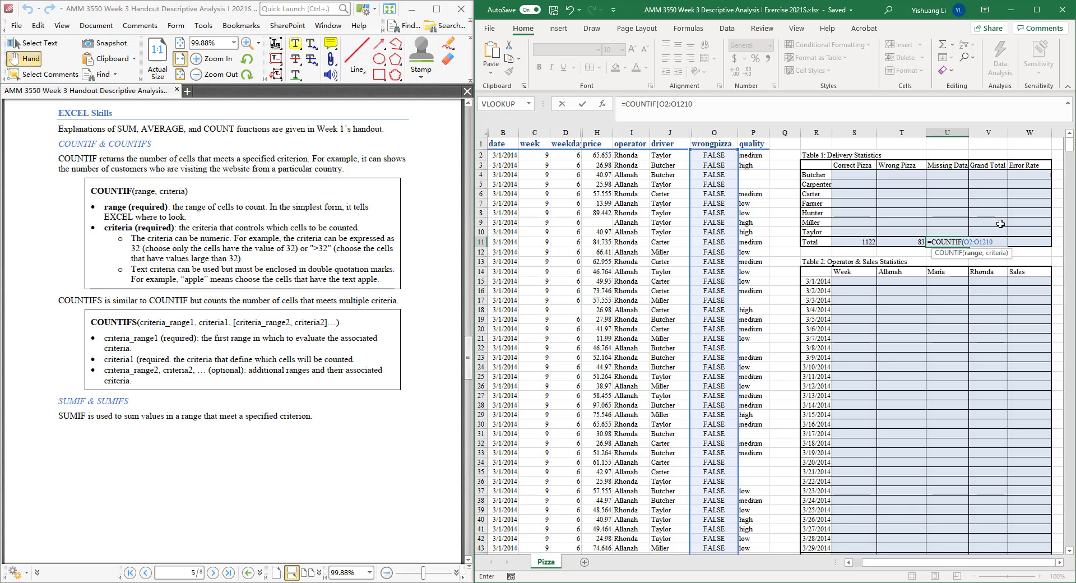
mouse_move(1072, 148)
left_mouse_down()
mouse_move(1069, 539)
mouse_move(1069, 147)
left_mouse_up()
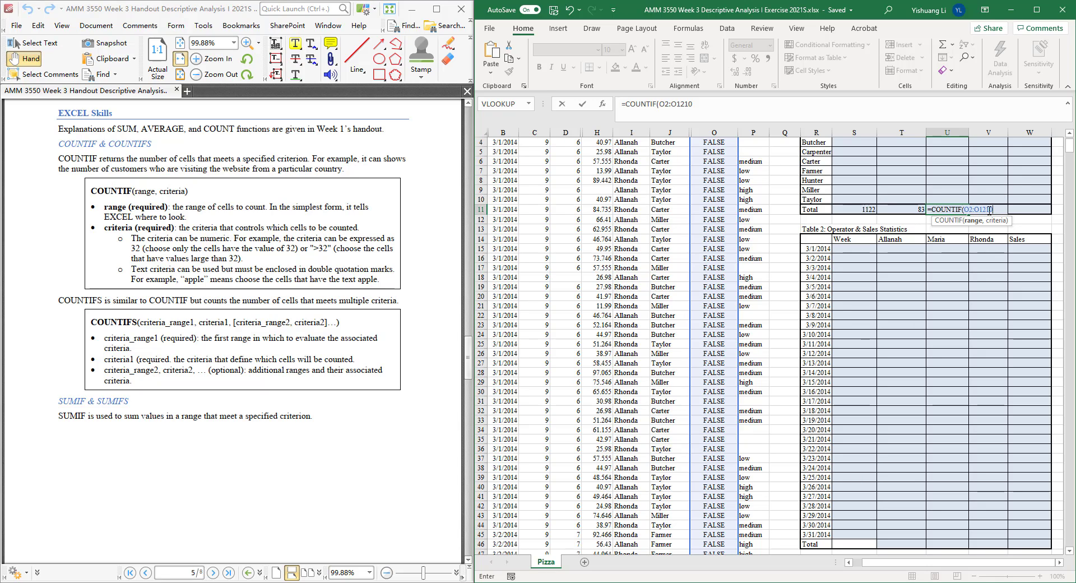
Complete the U11 formula as =COUNTIF(O2:O1210,"") to count the blank cells and check the entered formula.
type(",")
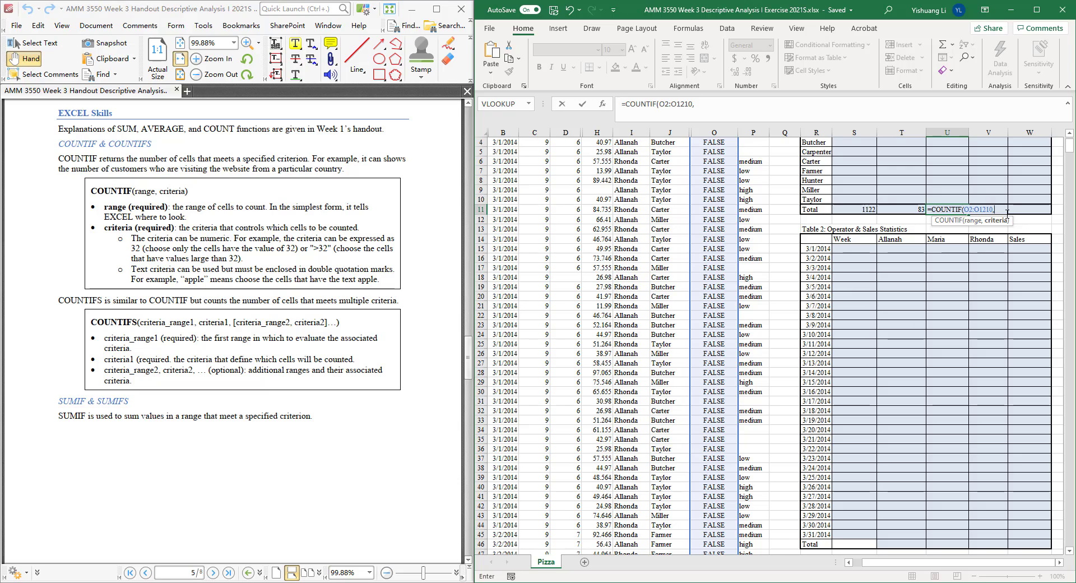
type("\"\"")
type(")")
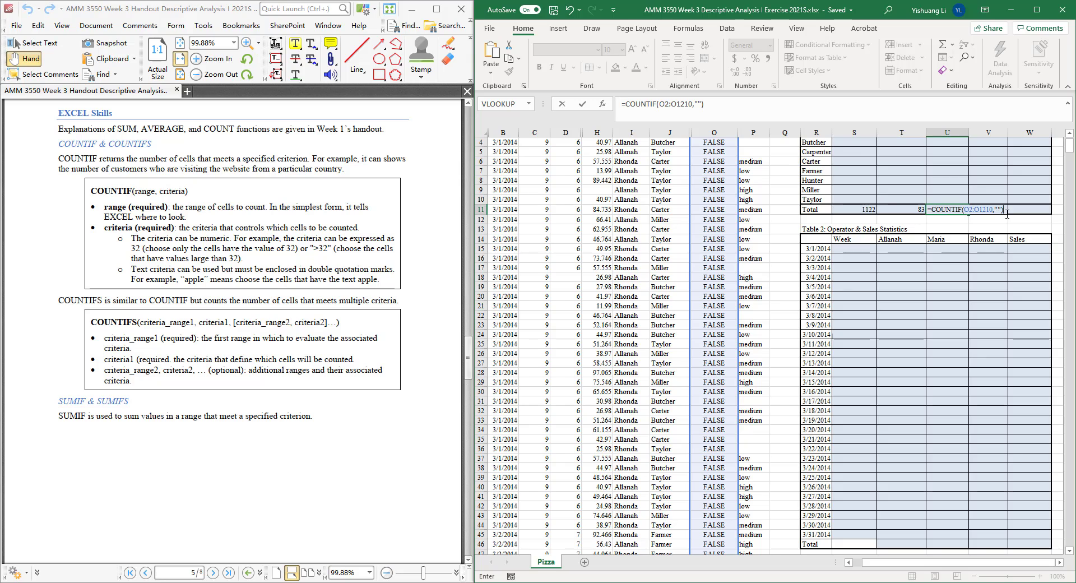
key("Return")
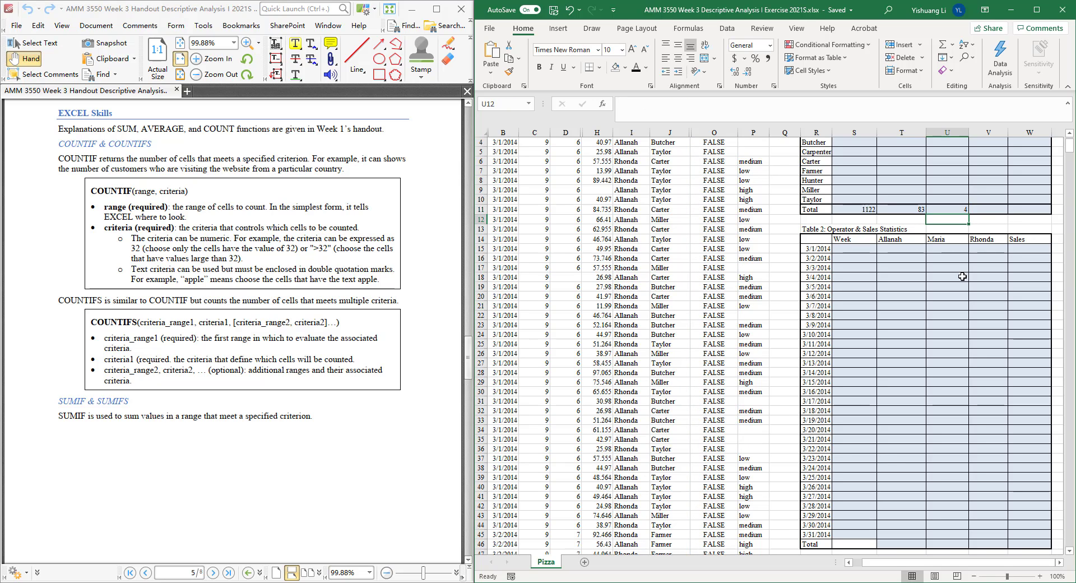
scroll(962, 276, "up", 1)
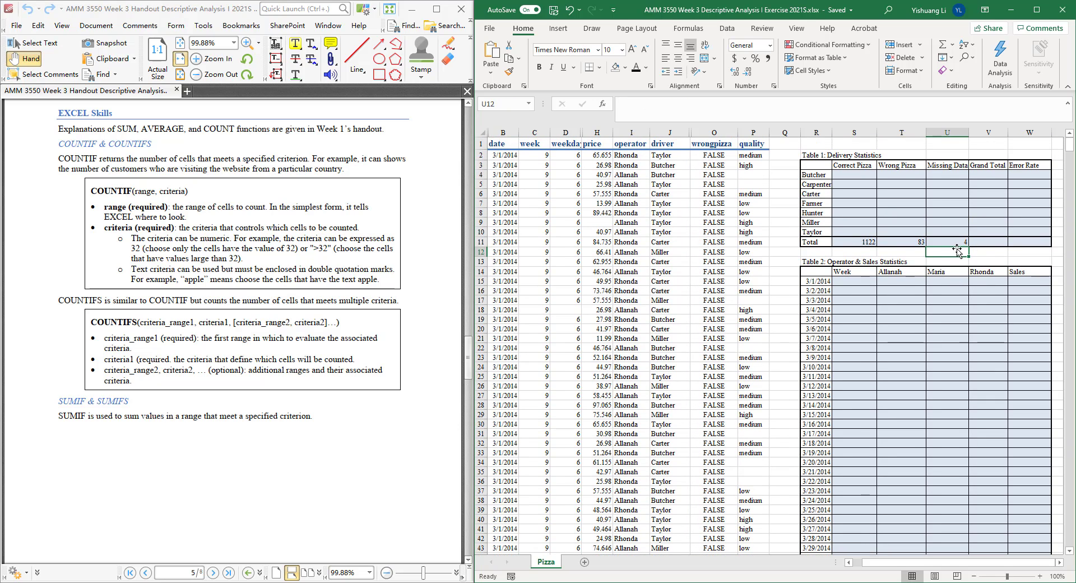
left_click(956, 243)
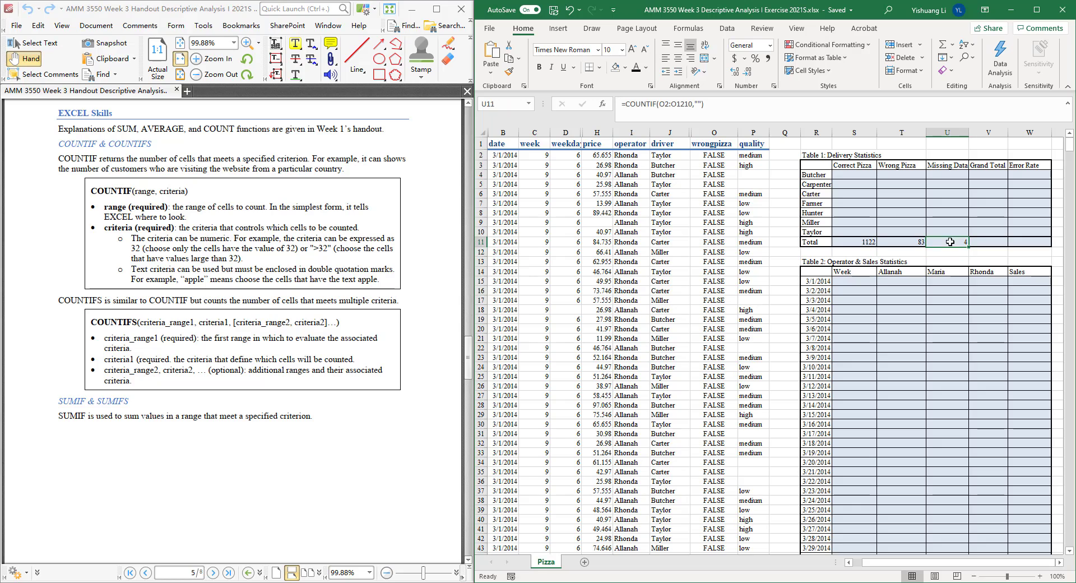
left_click(985, 242)
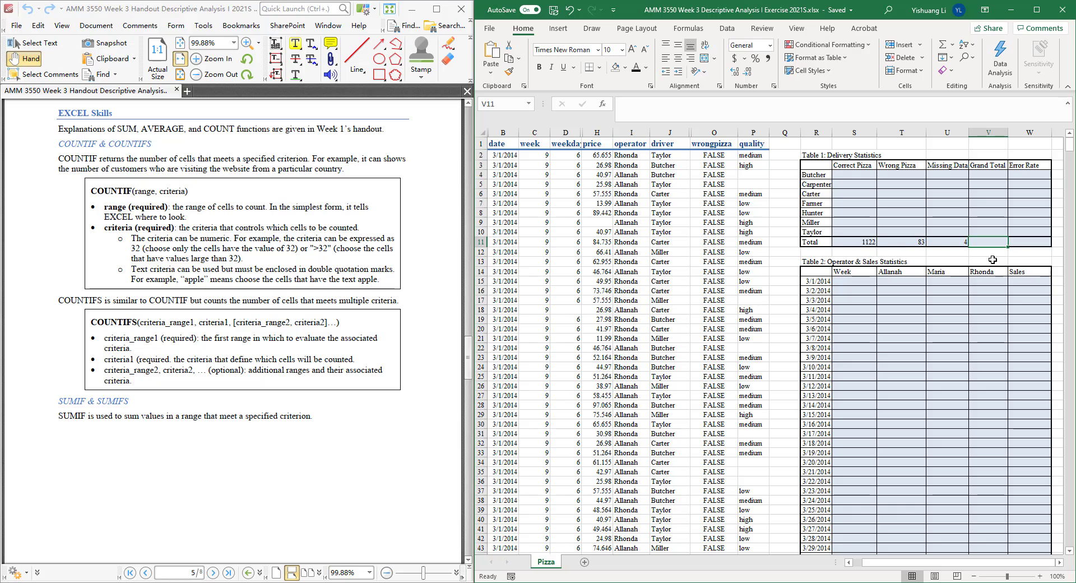
Start a COUNTIFS formula in cell S4, the first driver's Correct Pizza count, with the driver column J:J as the first criteria range.
left_click(852, 175)
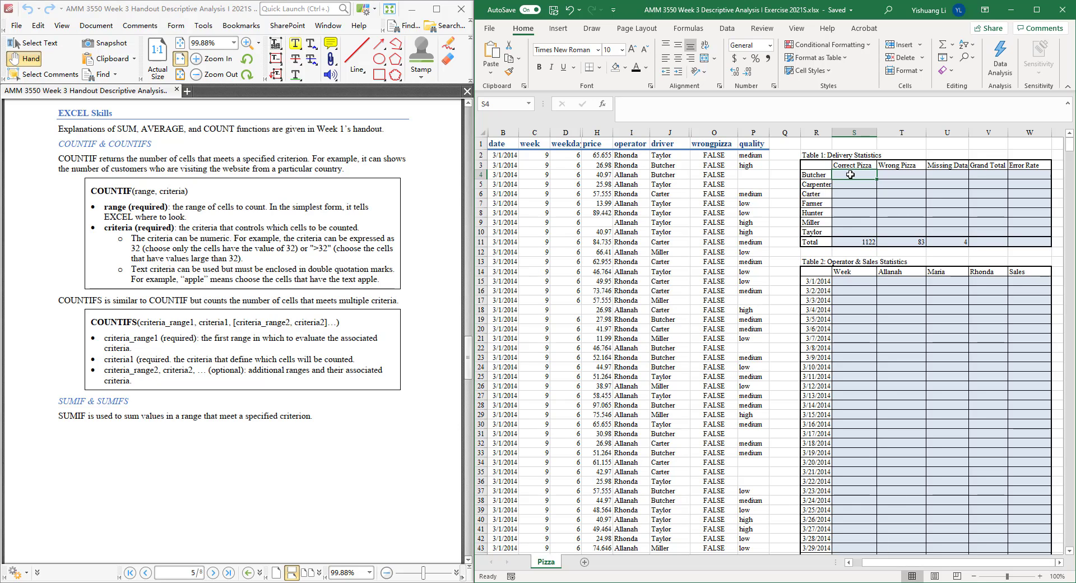
type("=")
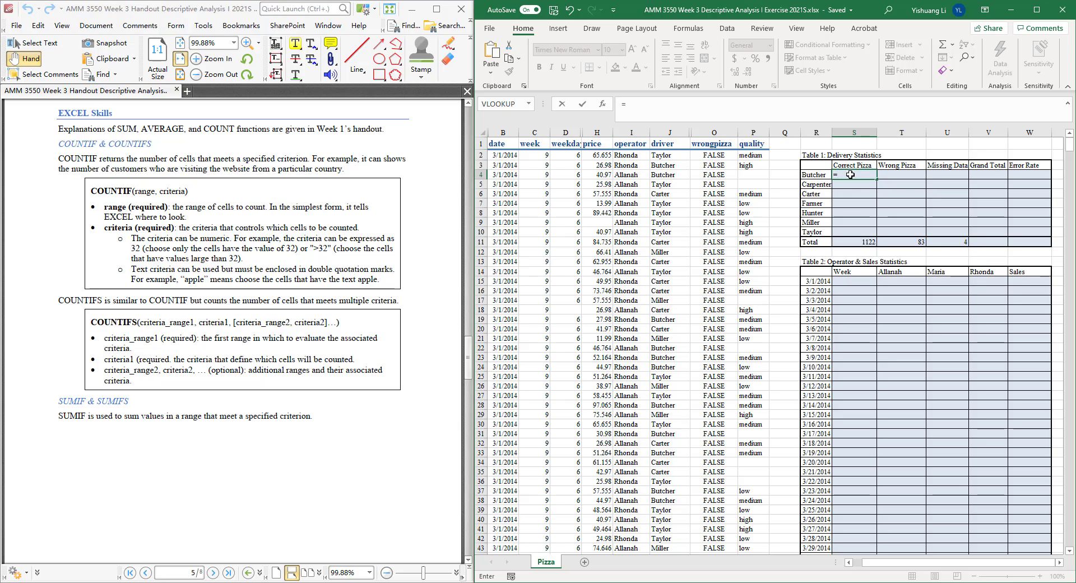
type("COU")
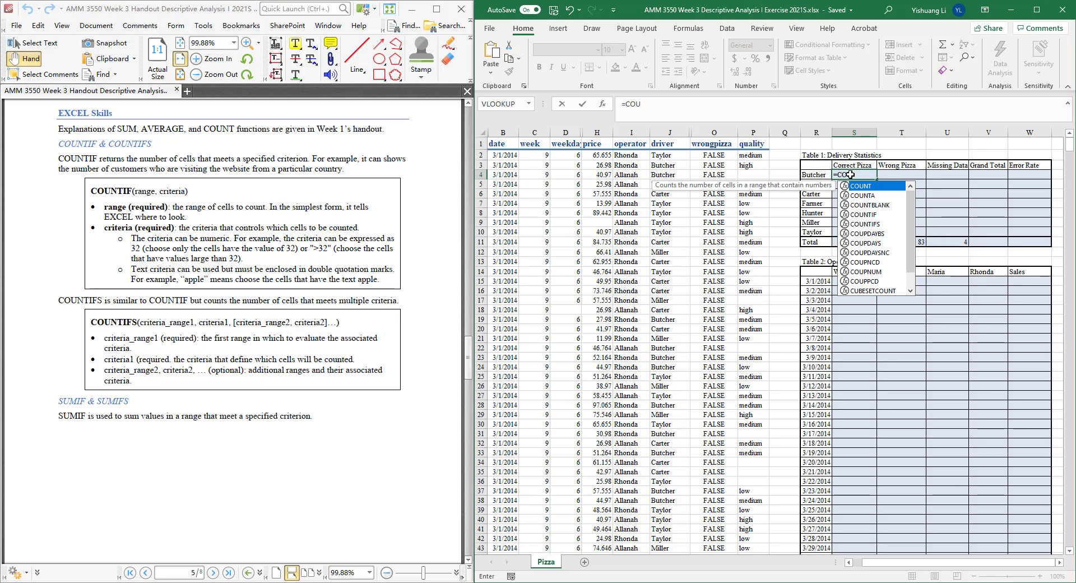
type("NT")
type("FI")
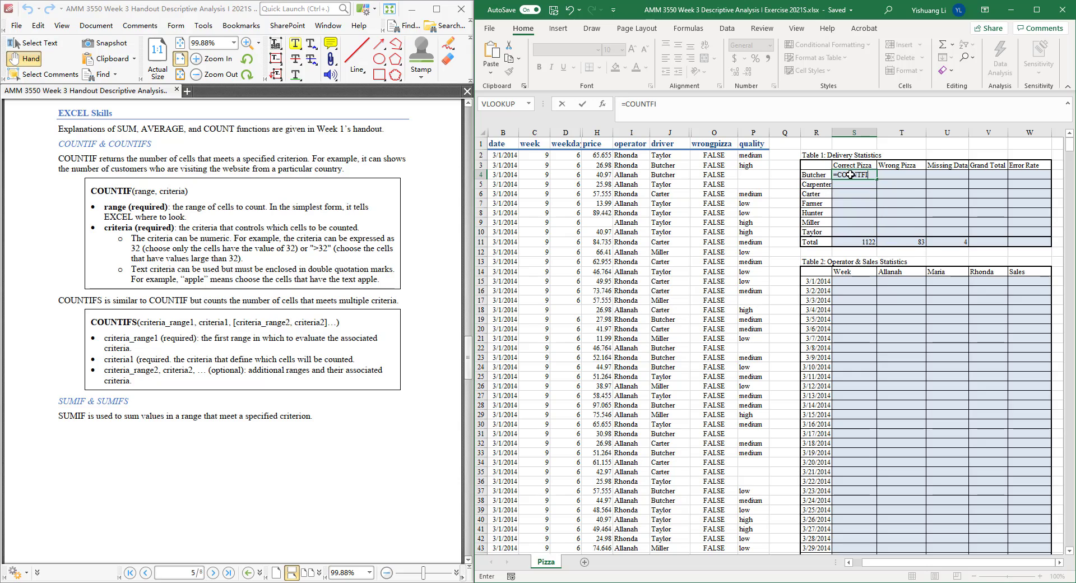
key("BackSpace")
type("IFS")
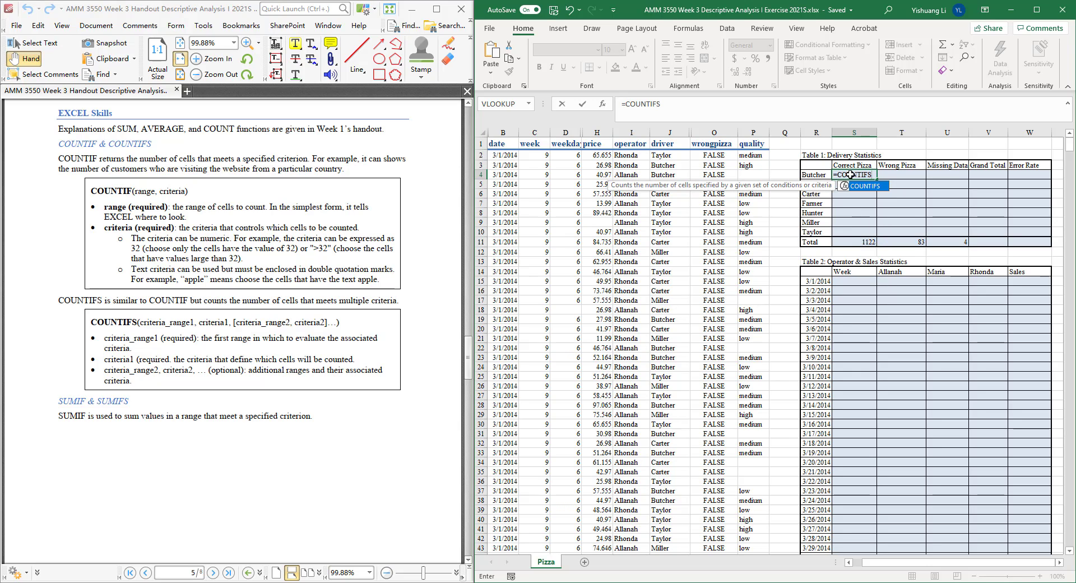
type("(")
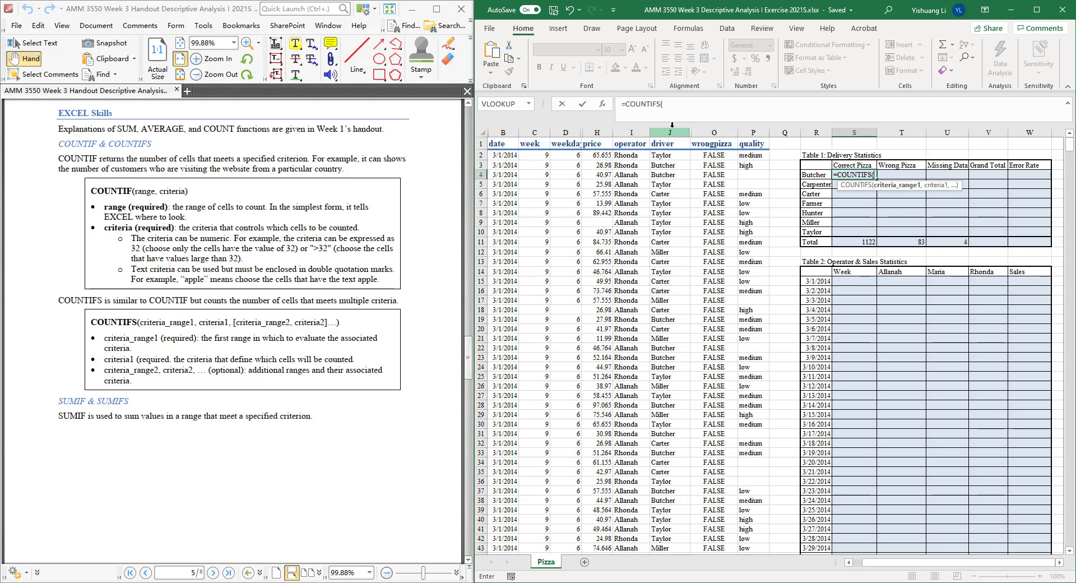
left_click(670, 131)
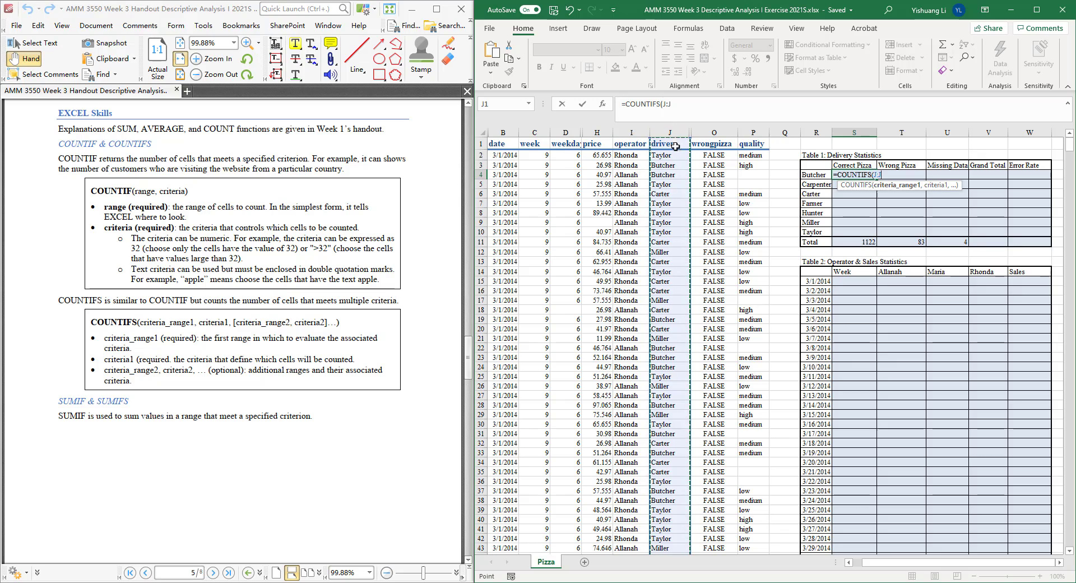
Set the first criterion of the S4 formula to "="&R4 so it matches the driver name in that row.
type(",")
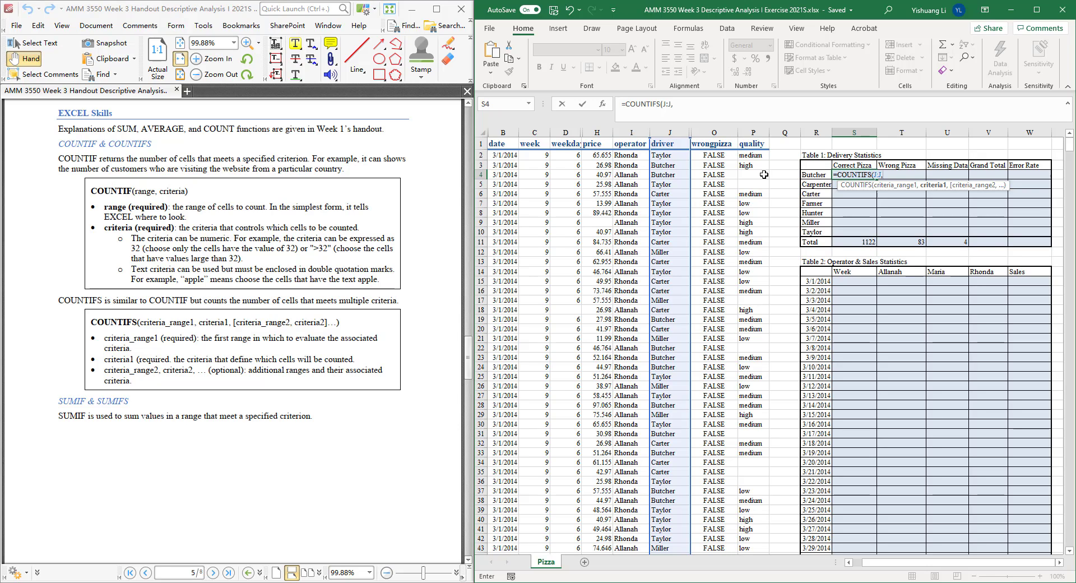
left_click(813, 176)
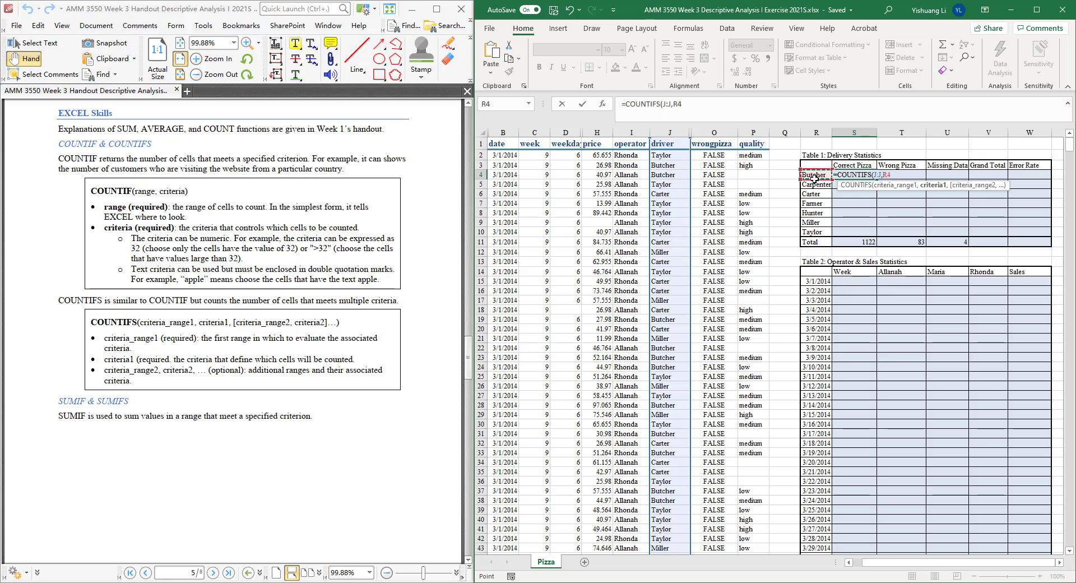
left_click(887, 174)
type("\"")
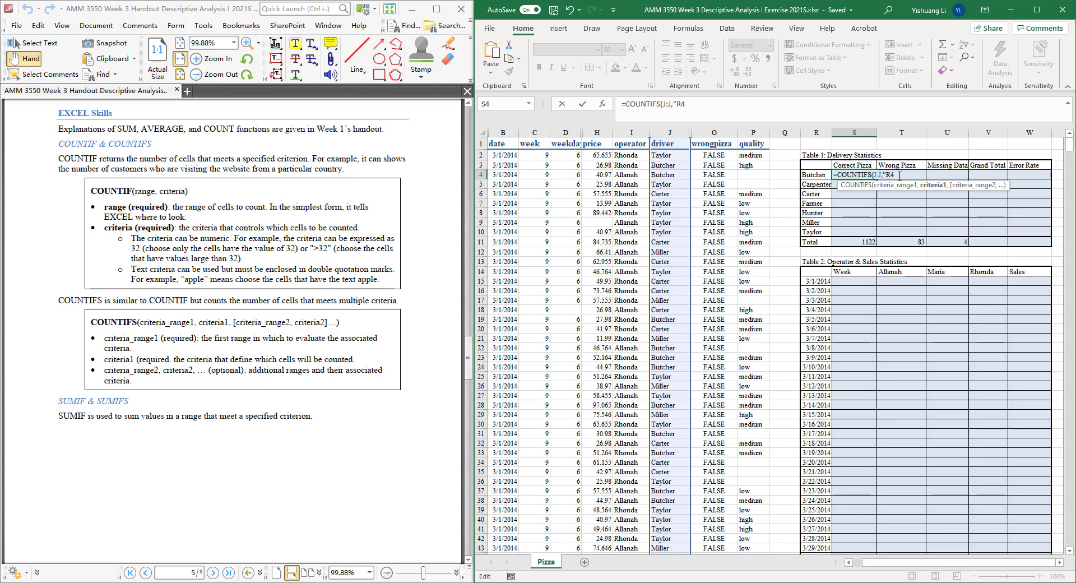
type("=\"")
type("&")
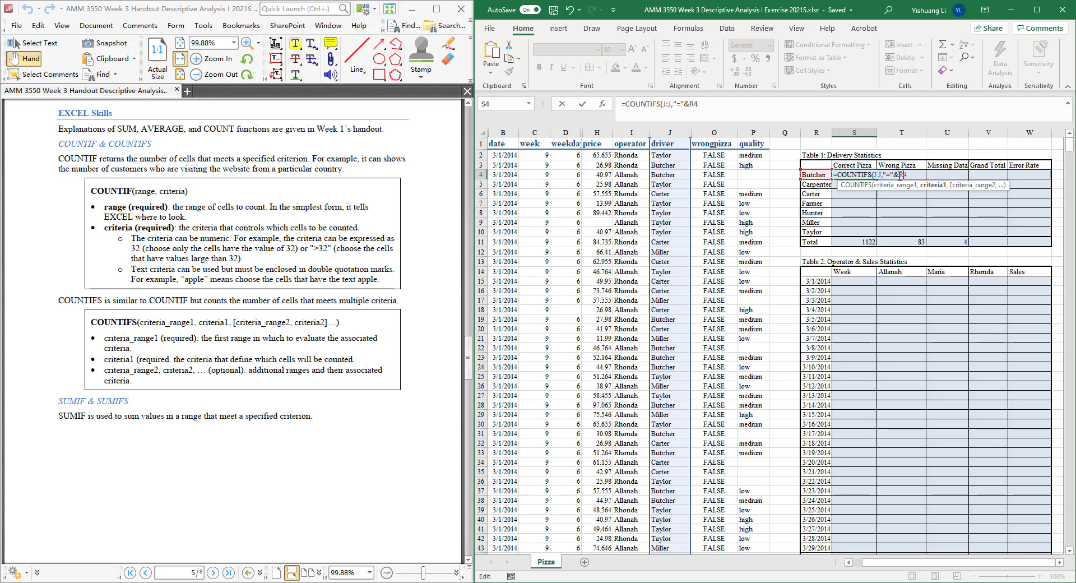
Complete the S4 formula with the wrongpizza column O:O as the second criteria range and "FALSE" as its criterion, and enter it.
type(",")
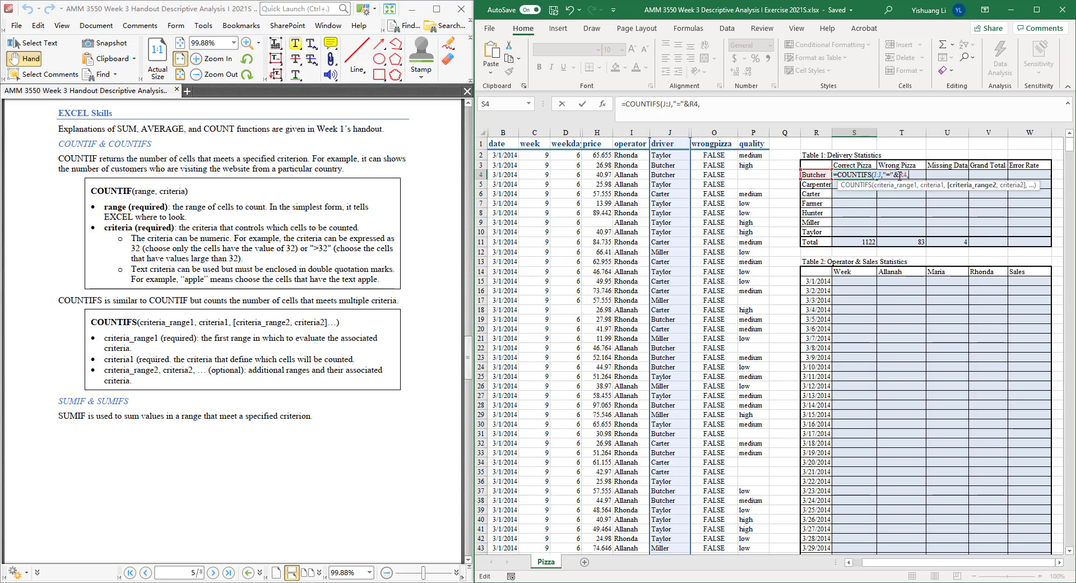
left_click(725, 129)
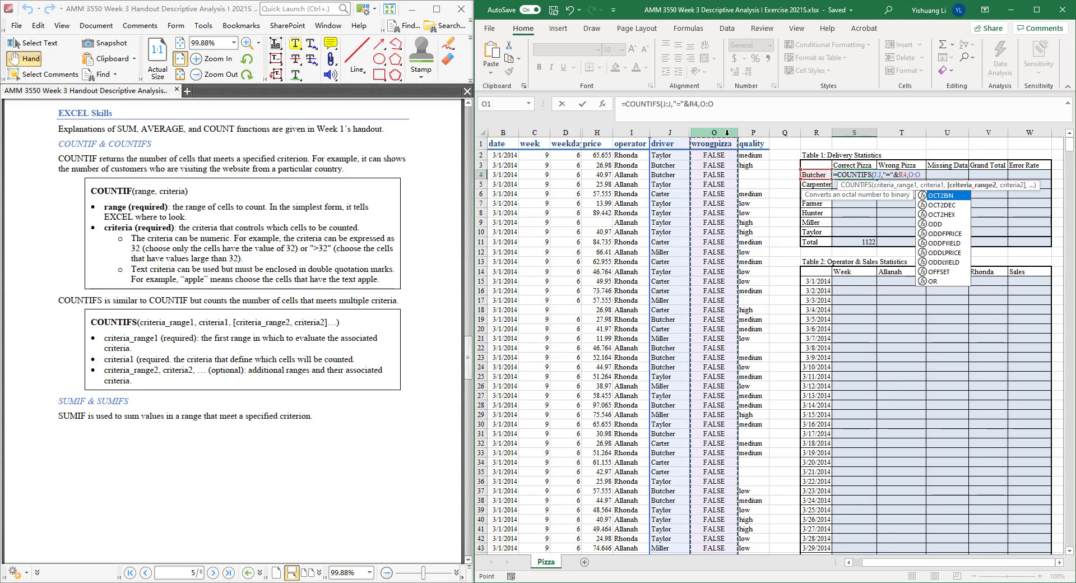
type(",")
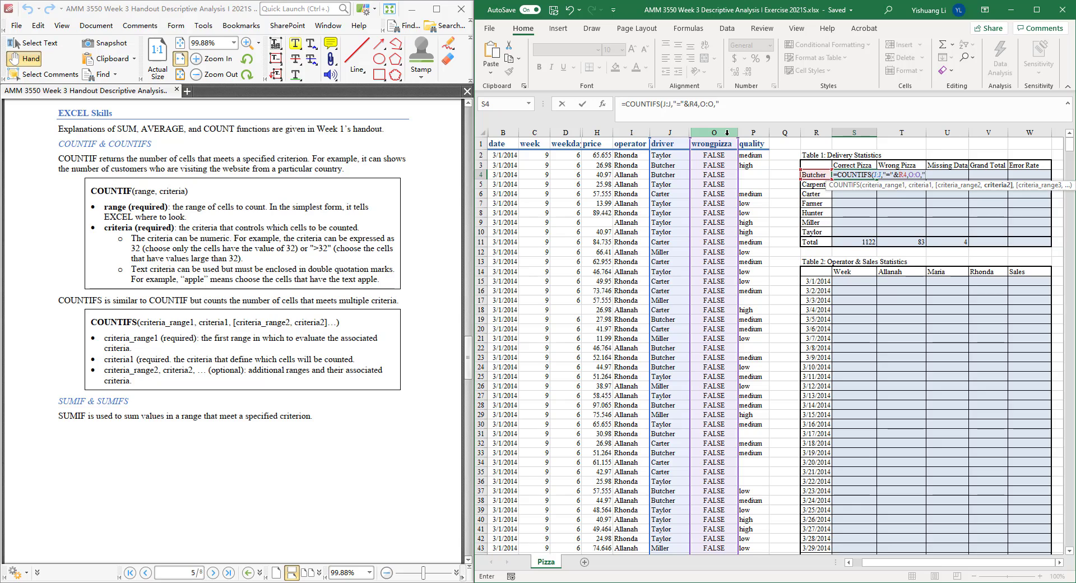
type("FALSE")
key("Return")
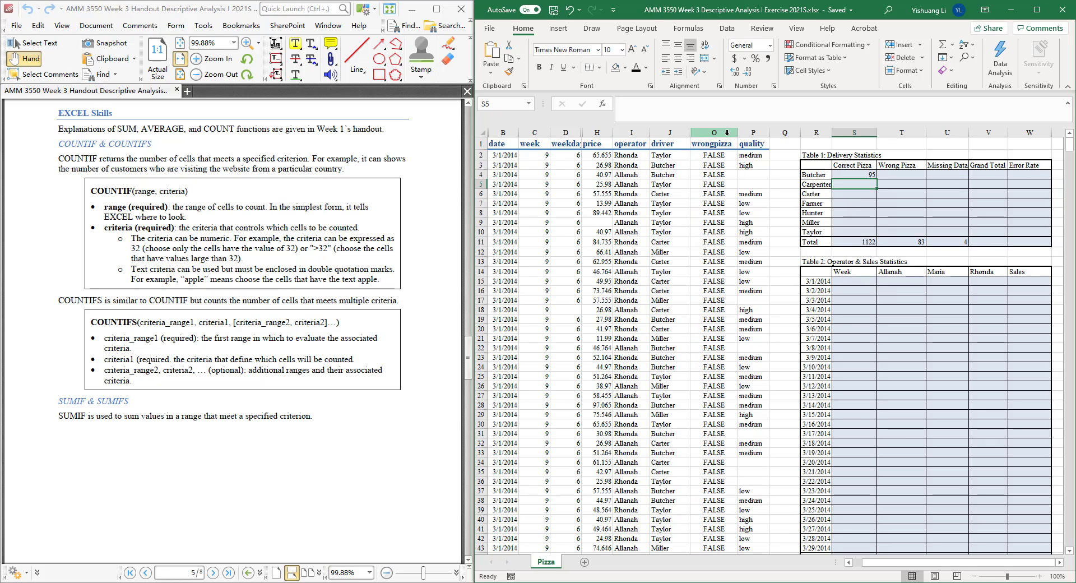
Review the arguments of the S4 formula, fill it down the Correct Pizza column through S10, and check the copied formulas.
left_click(855, 175)
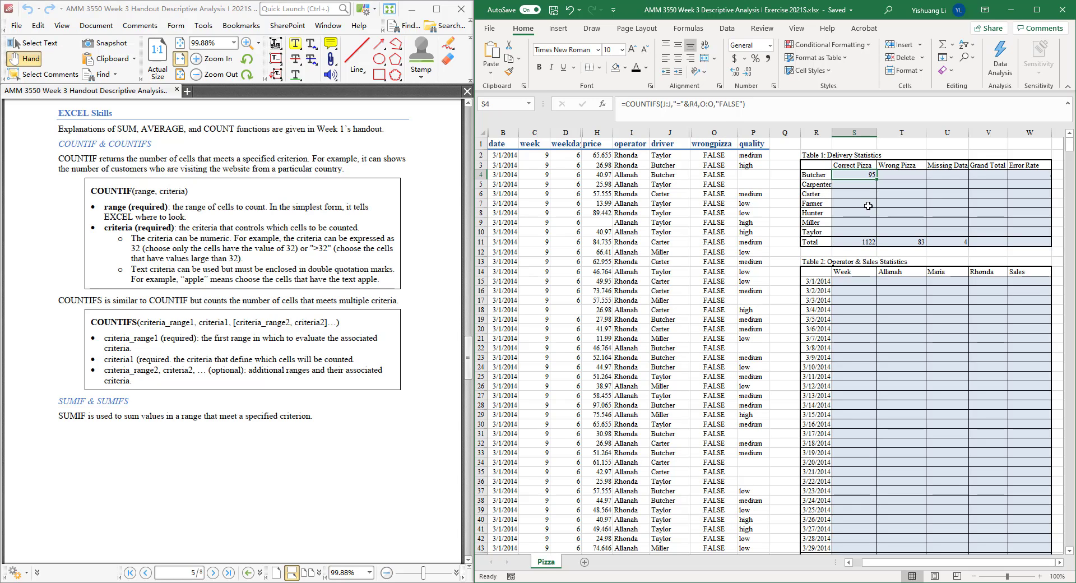
left_click(666, 106)
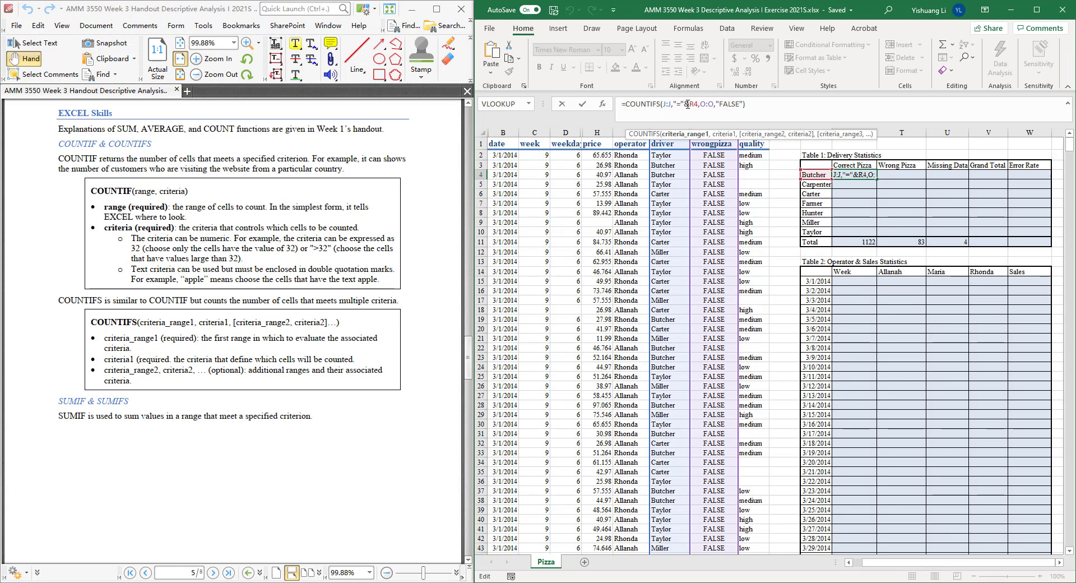
left_click(706, 104)
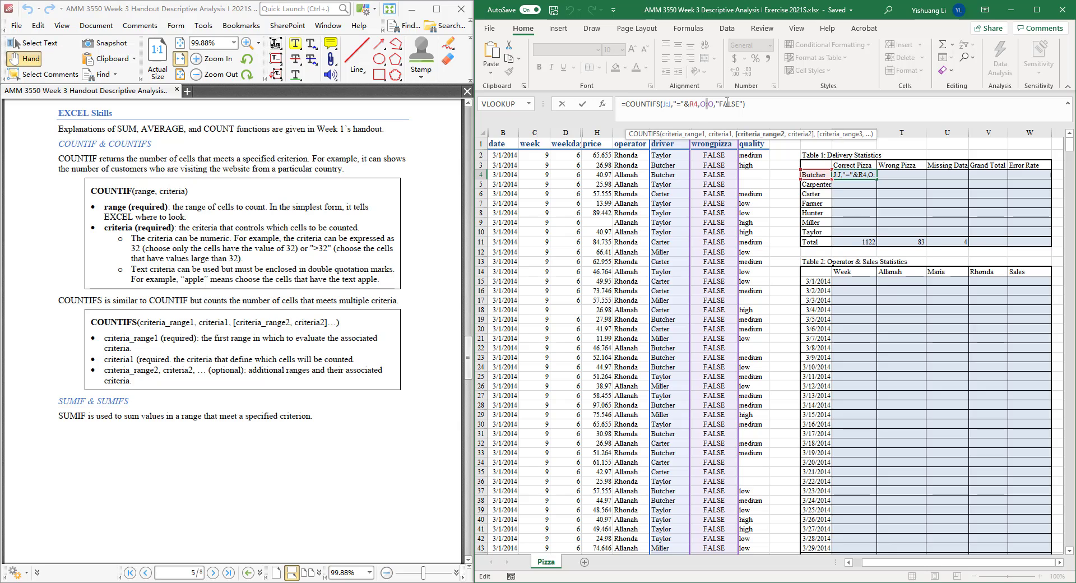
left_click(728, 104)
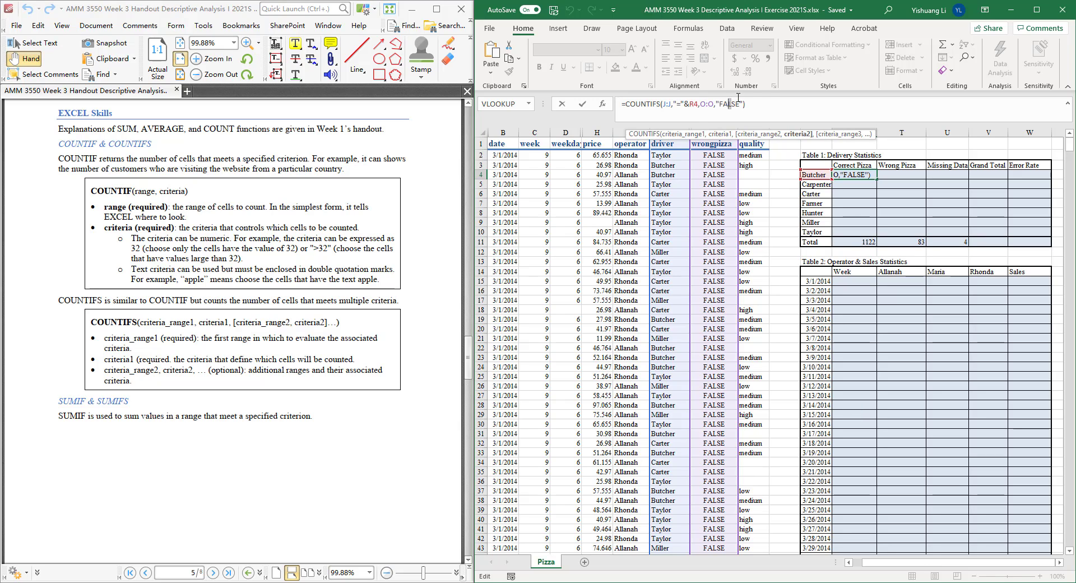
left_click(866, 175)
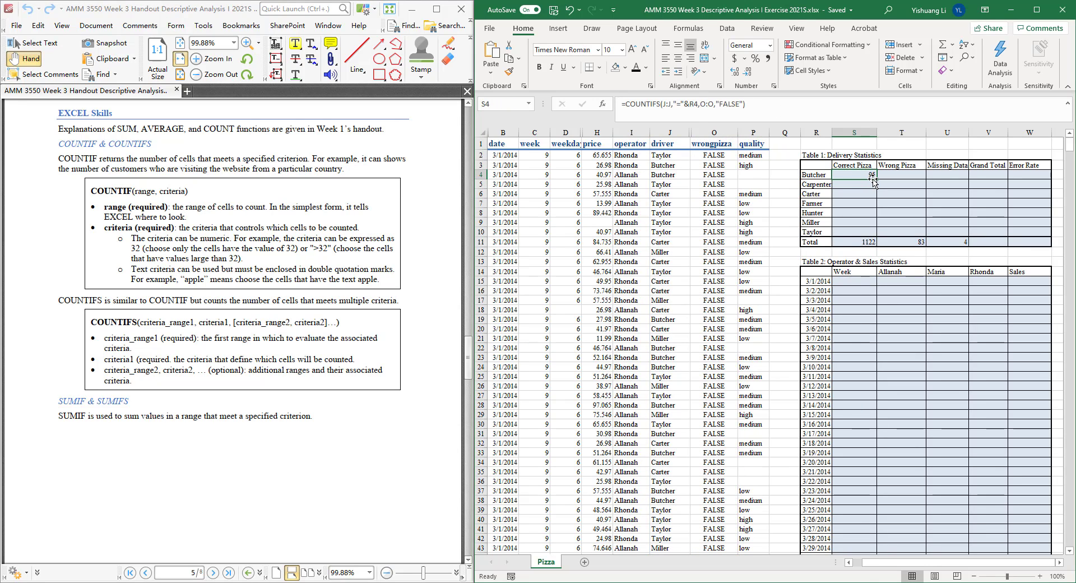
left_click_drag(876, 180, 876, 234)
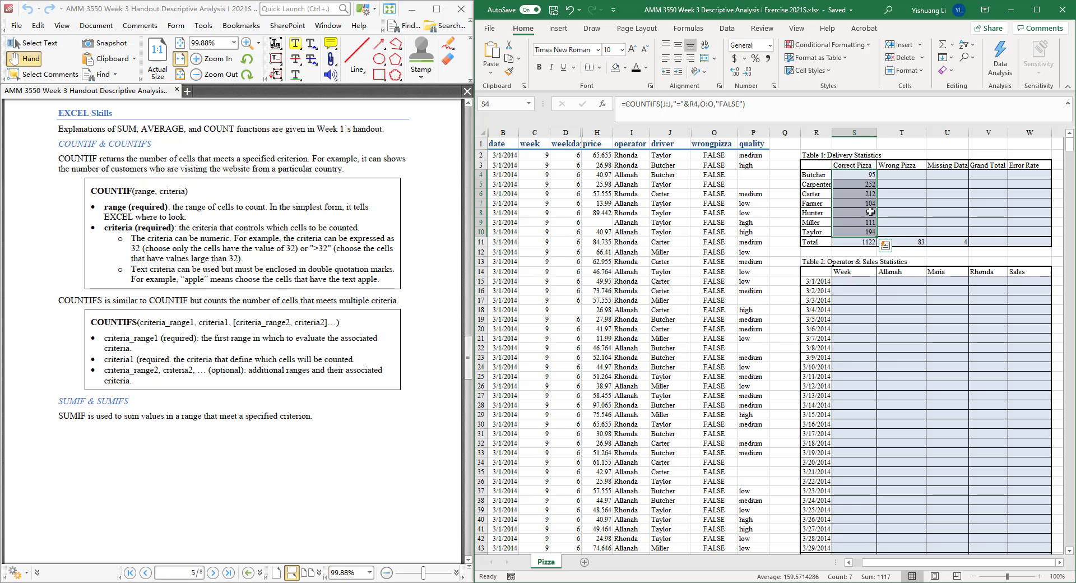
left_click(862, 185)
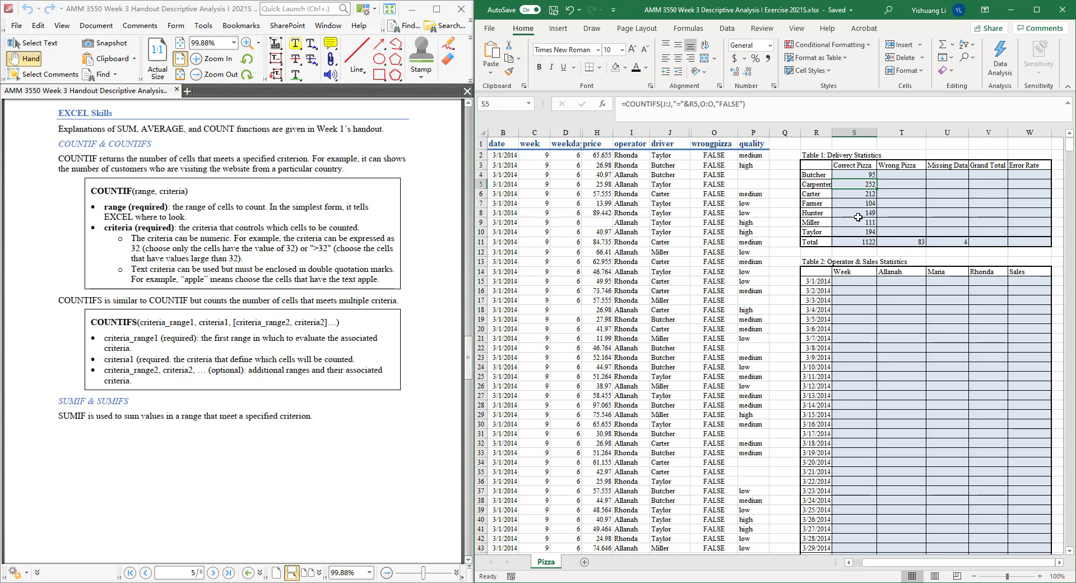
left_click(855, 205)
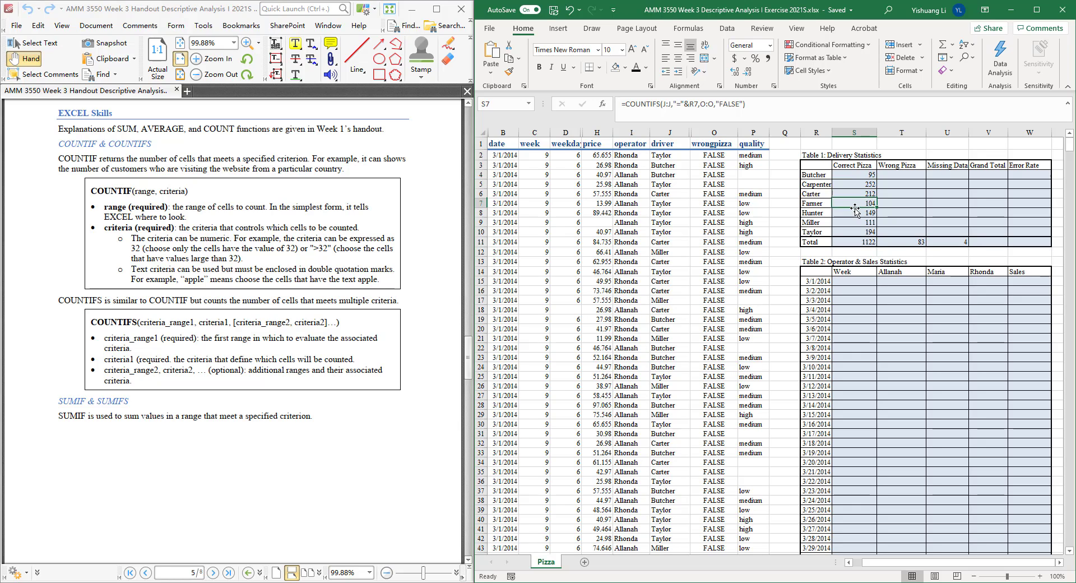
left_click(855, 184)
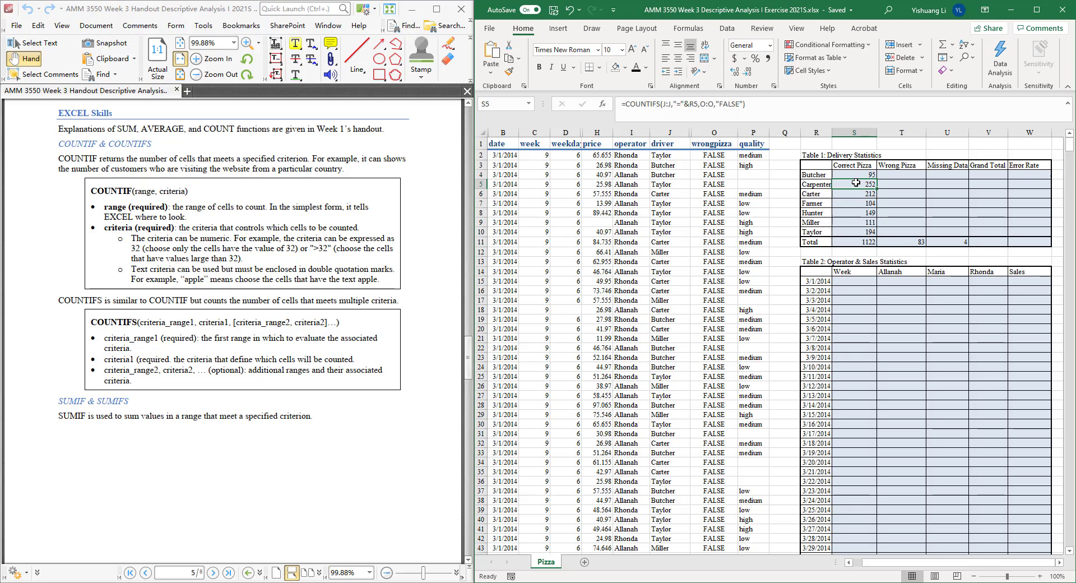
Start a COUNTIFS formula in T4, the first driver's Wrong Pizza count, with range J:J and criterion "="&R4.
left_click(887, 176)
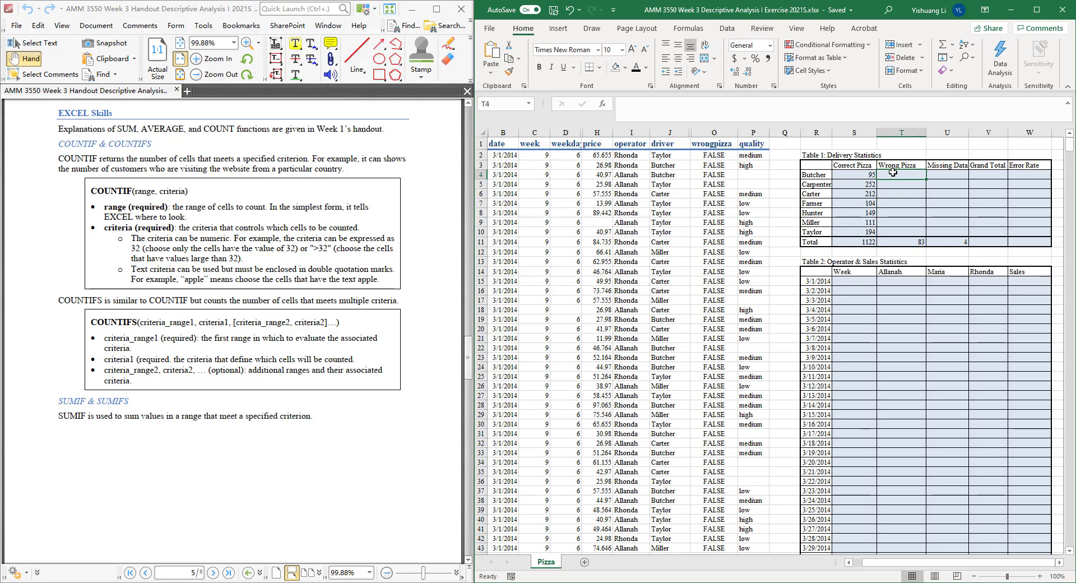
type("=")
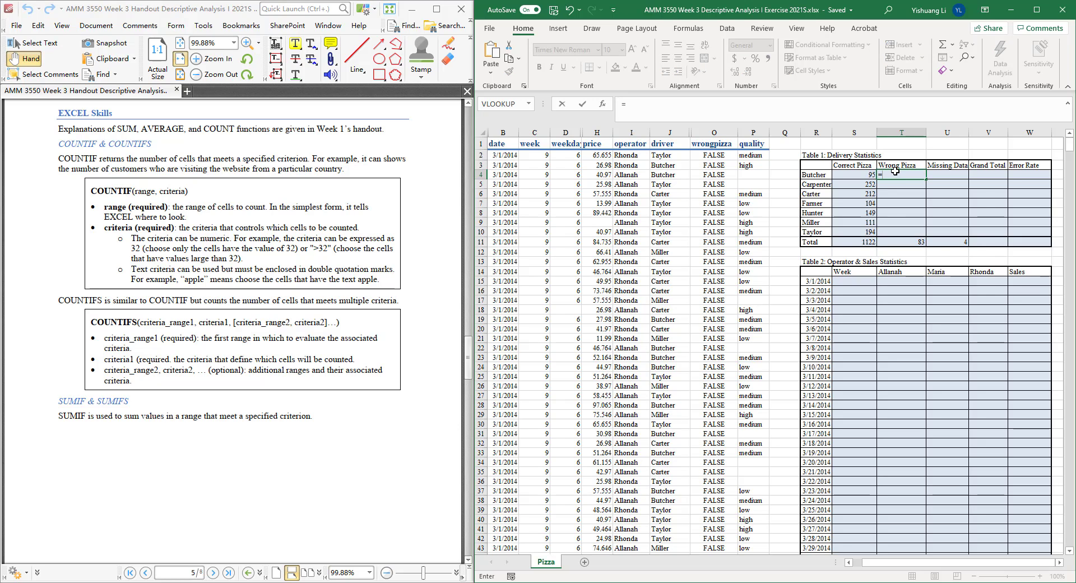
type("COUNTIF")
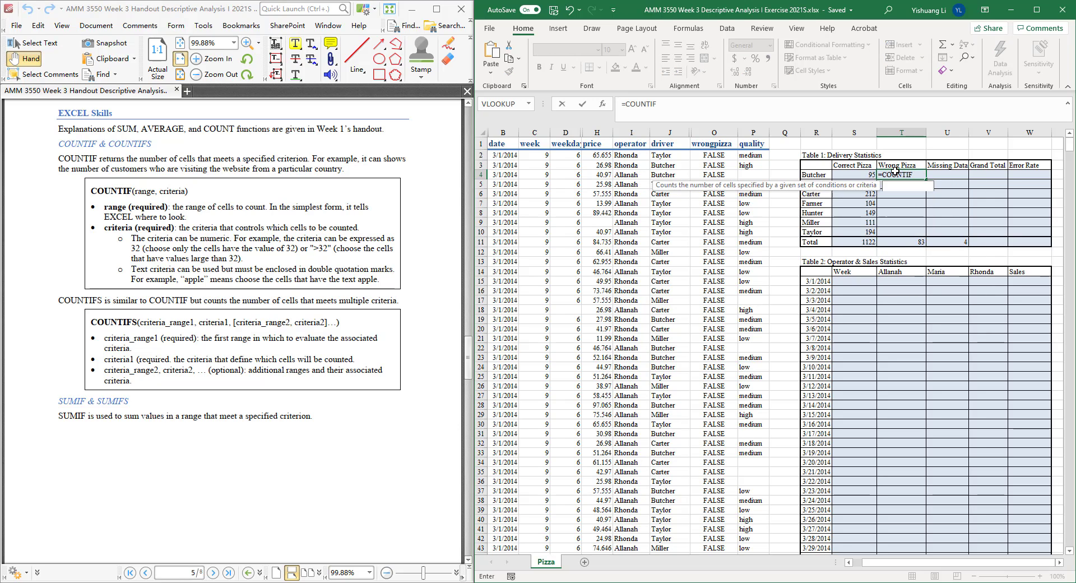
type("S(")
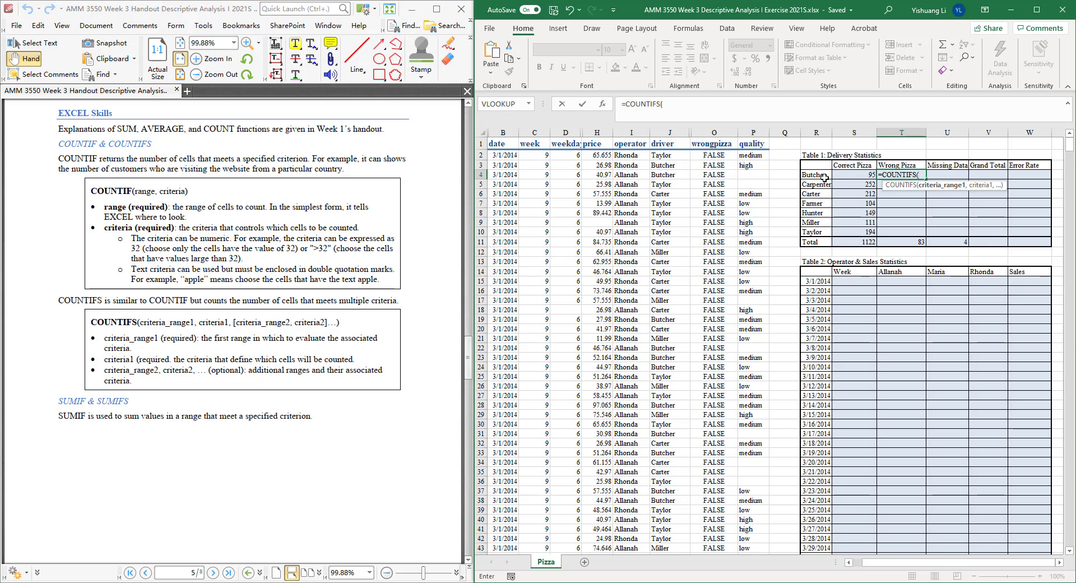
left_click(673, 134)
type(",")
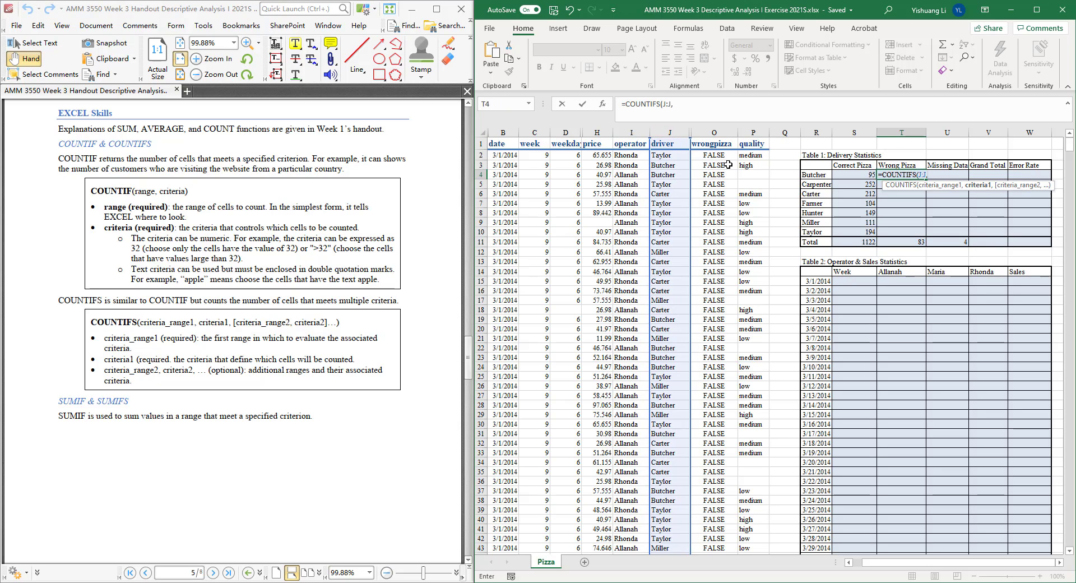
left_click(821, 175)
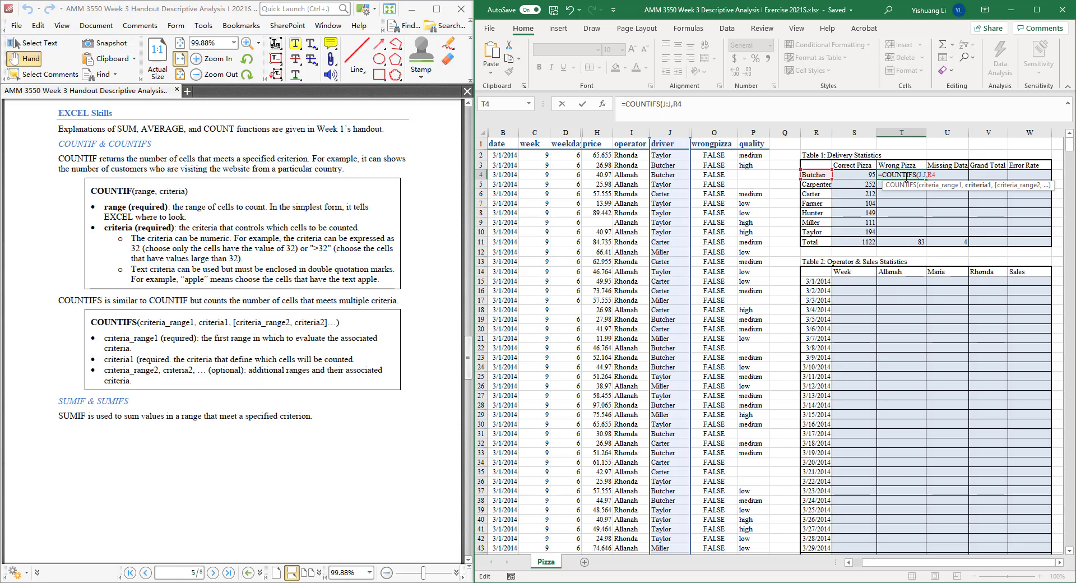
type("\"=\"")
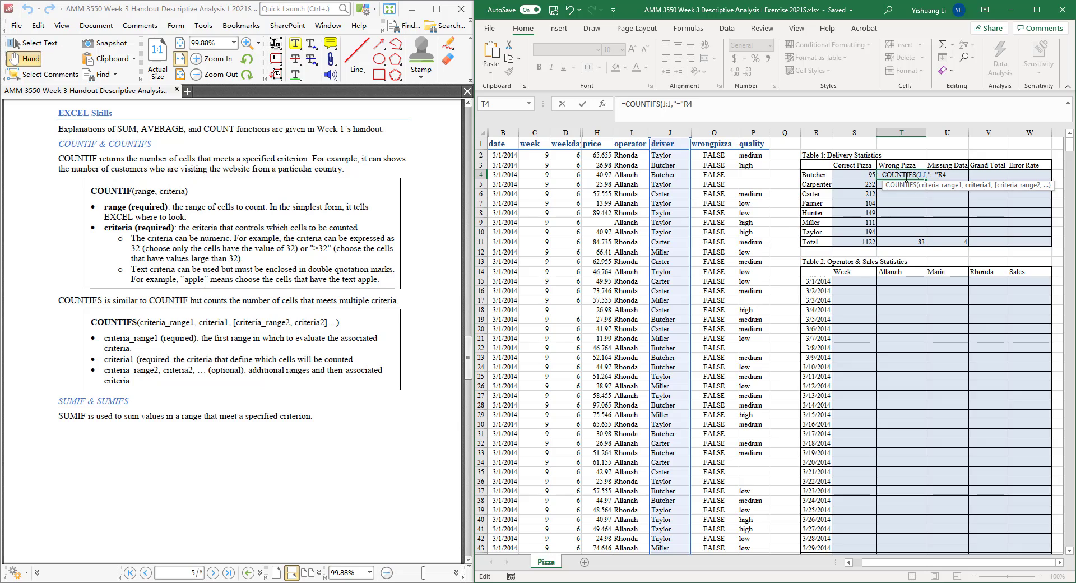
type("&")
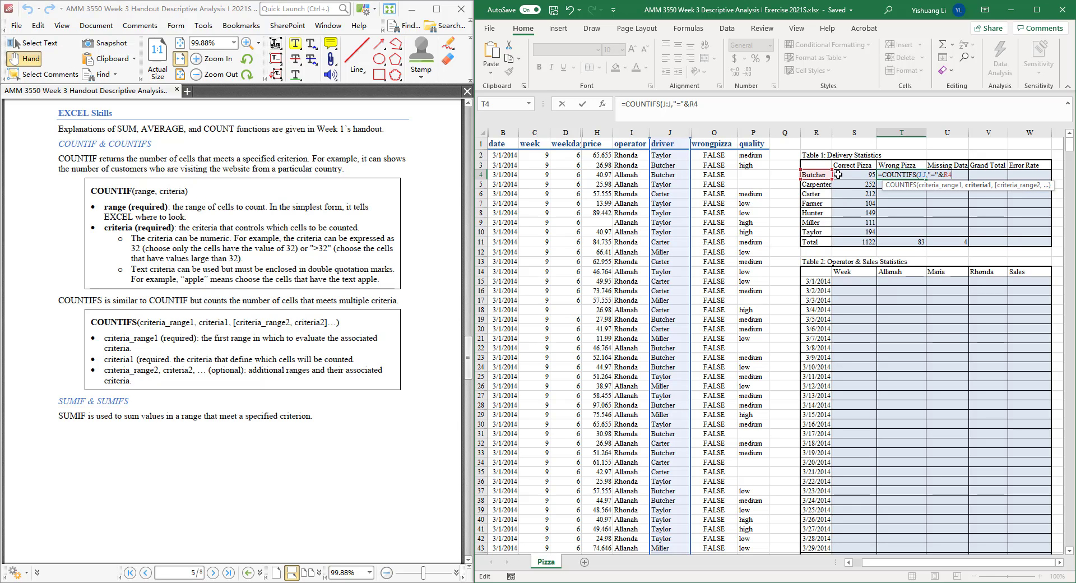
Complete the T4 formula with range O:O and criterion "TRUE", enter it, and fill it down the Wrong Pizza column through T10.
type(",")
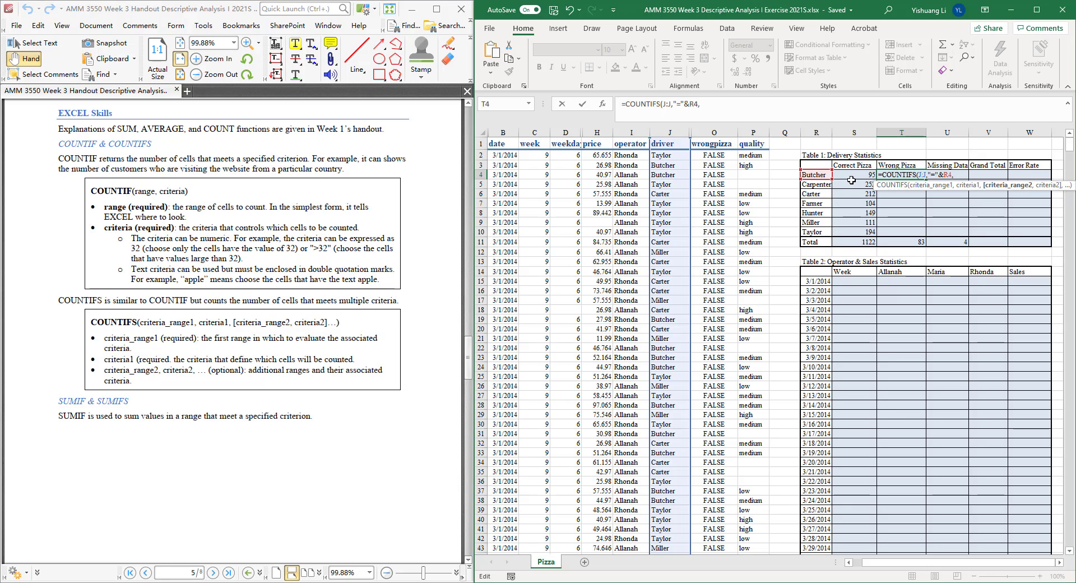
left_click(722, 129)
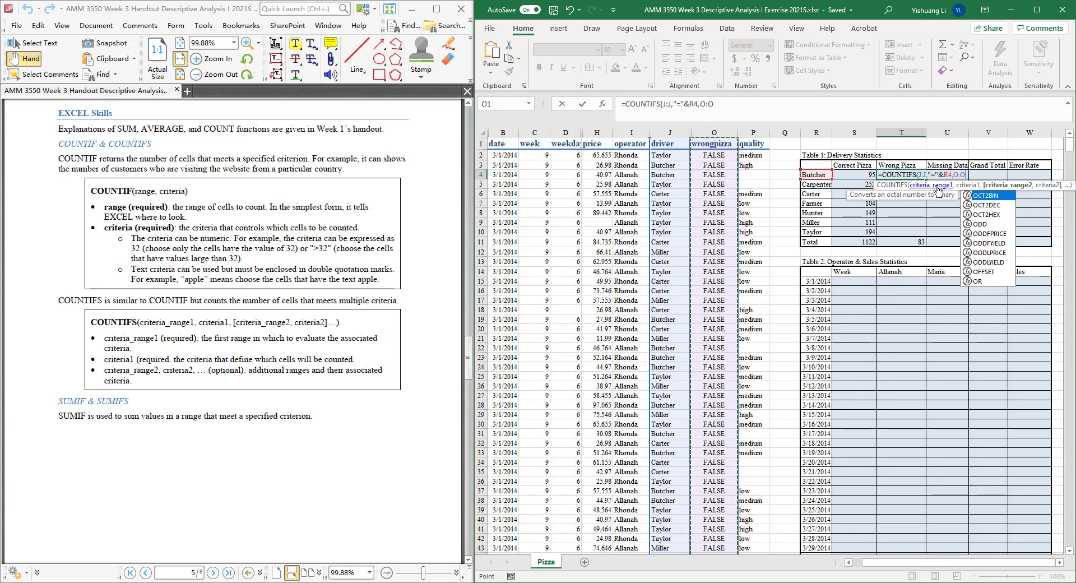
type(",")
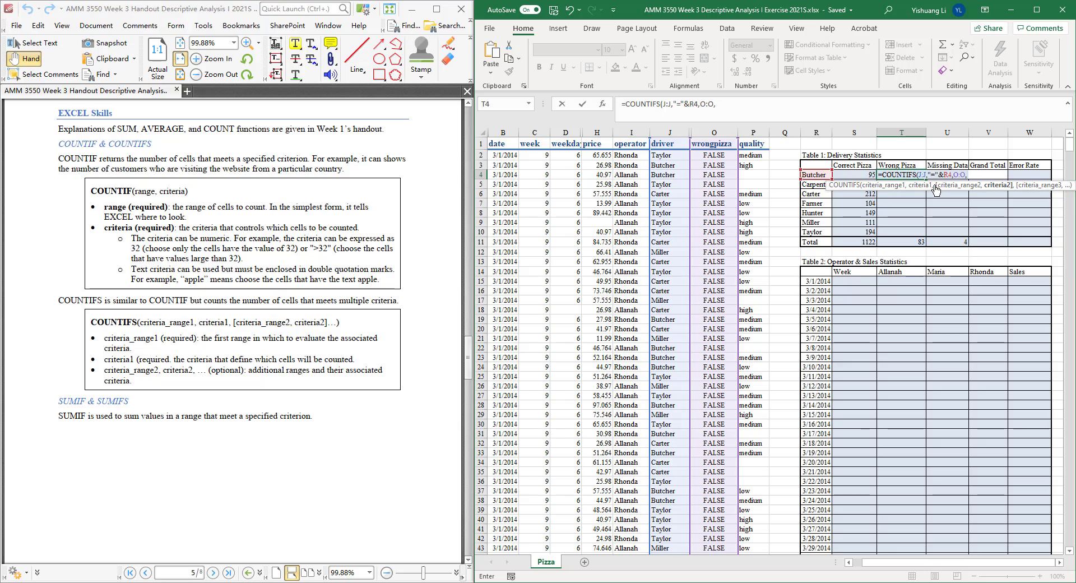
type("\"TRUE\"")
key("ctrl+Return")
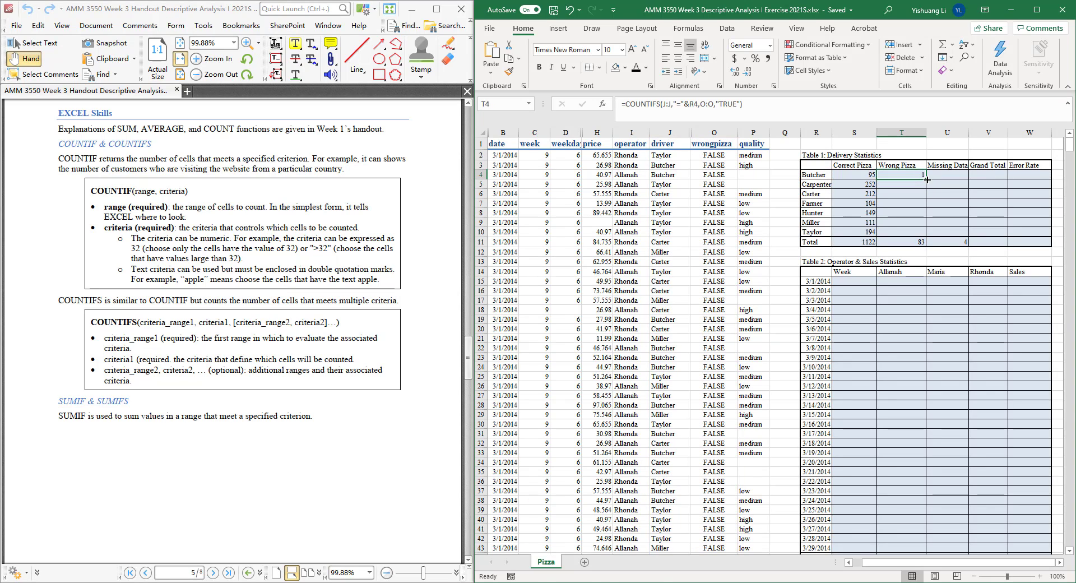
left_click_drag(927, 179, 927, 229)
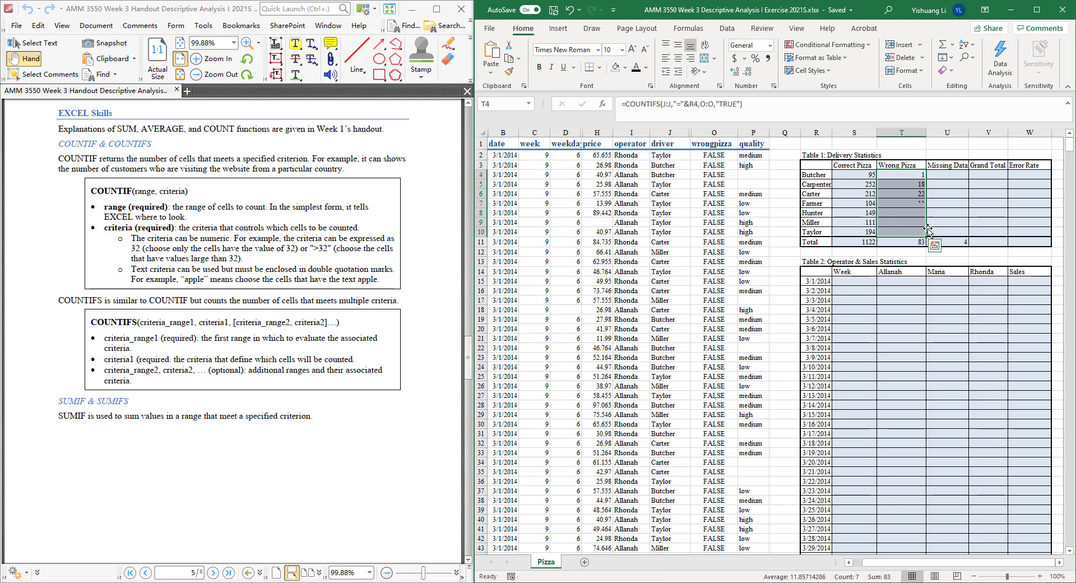
left_click(921, 204)
Copy the T4 formula across into U4, the first driver's Missing Data count.
left_click(945, 174)
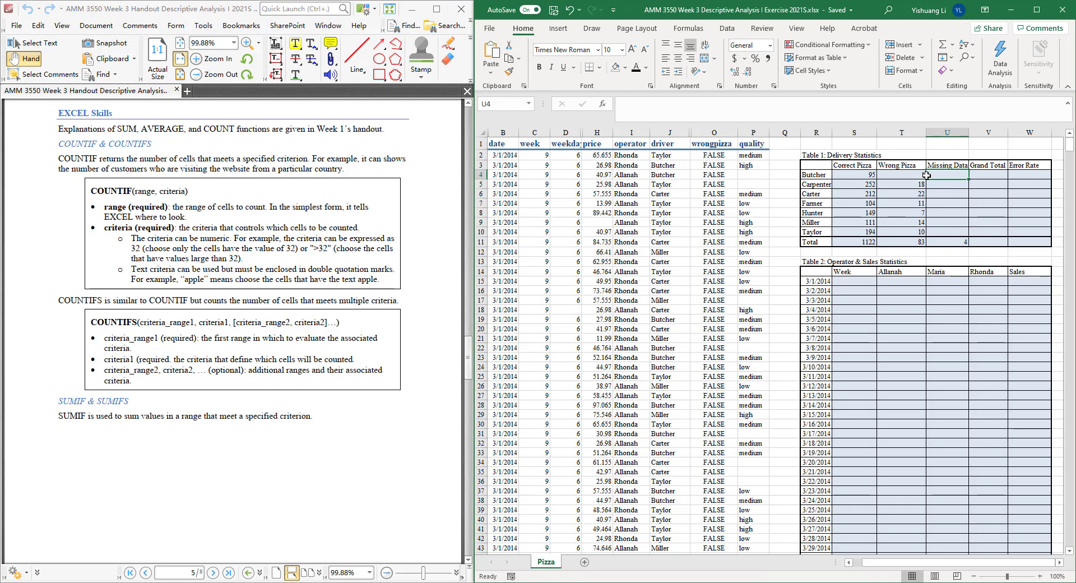
left_click(919, 173)
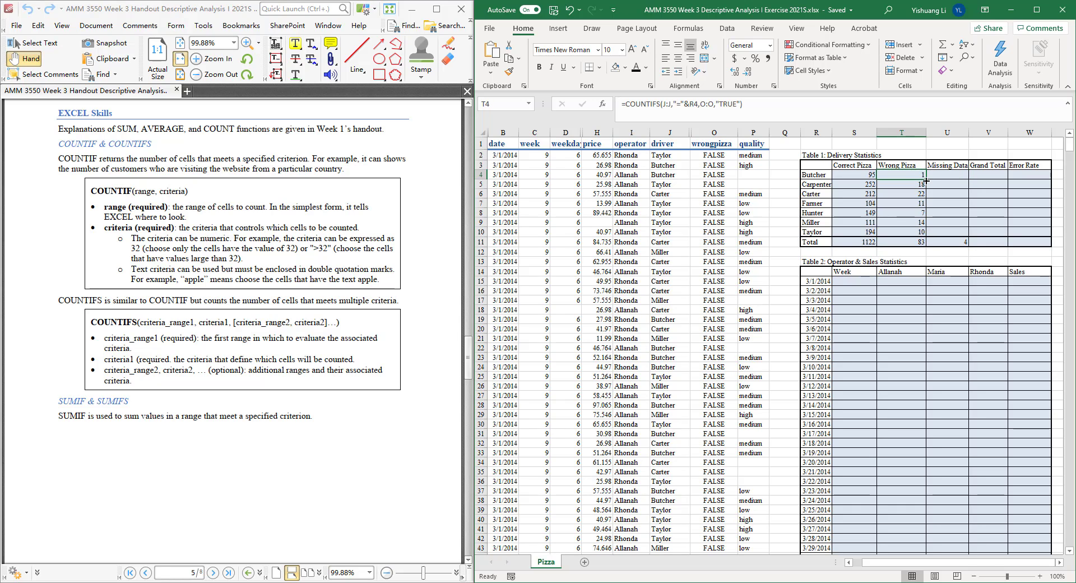
left_click_drag(925, 179, 946, 177)
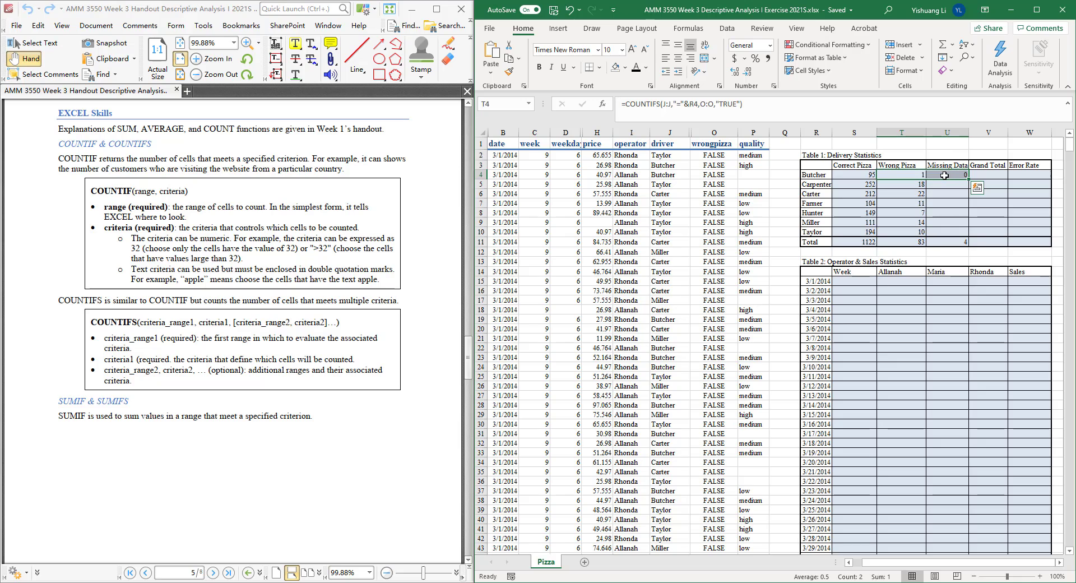
Edit the formula in U4, replacing its first criteria range with the driver column J:J.
left_click(944, 175)
key("F2")
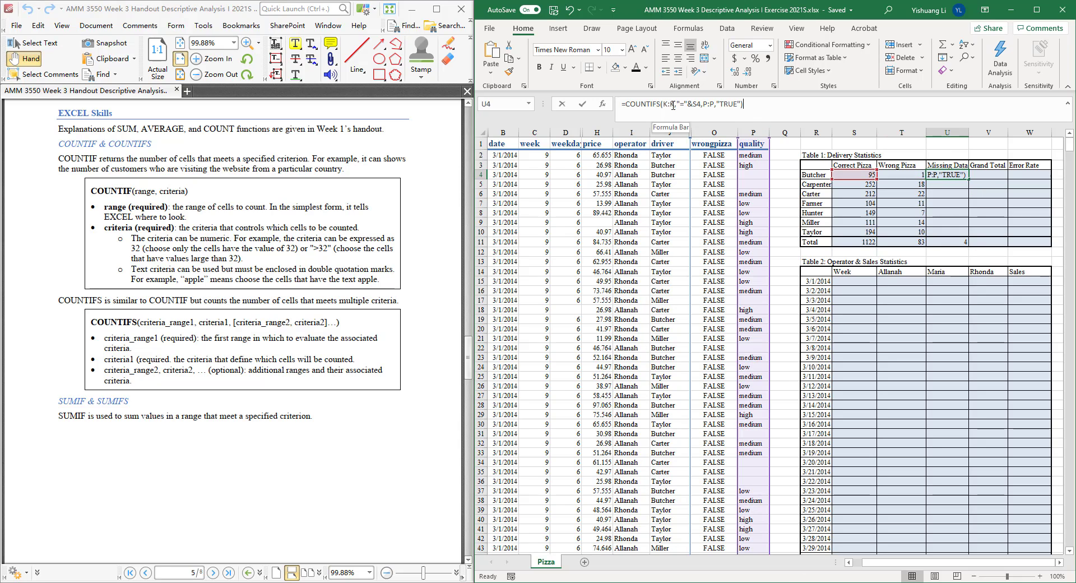
left_click_drag(675, 105, 665, 103)
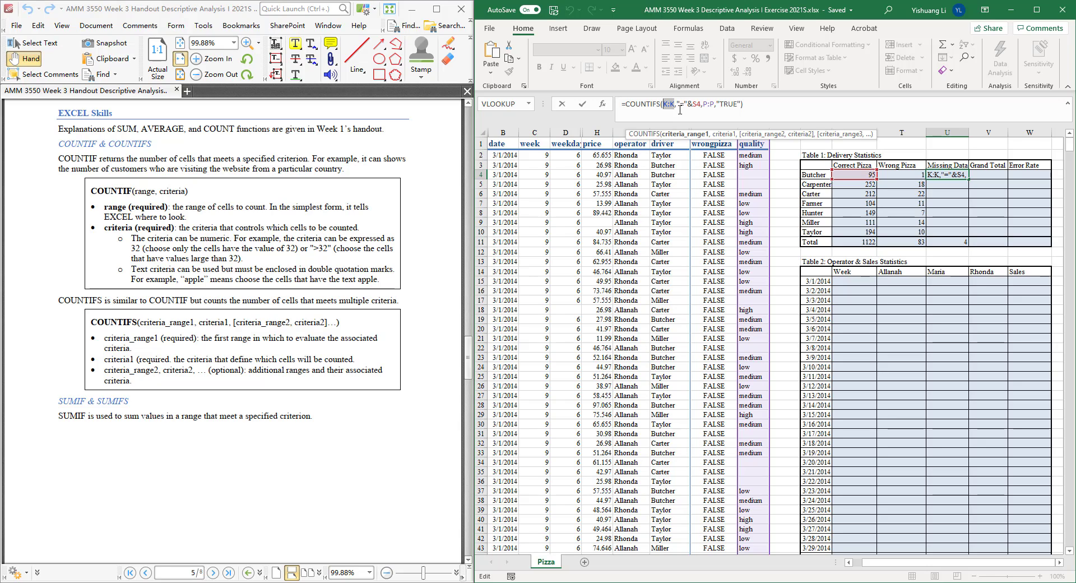
key("Delete")
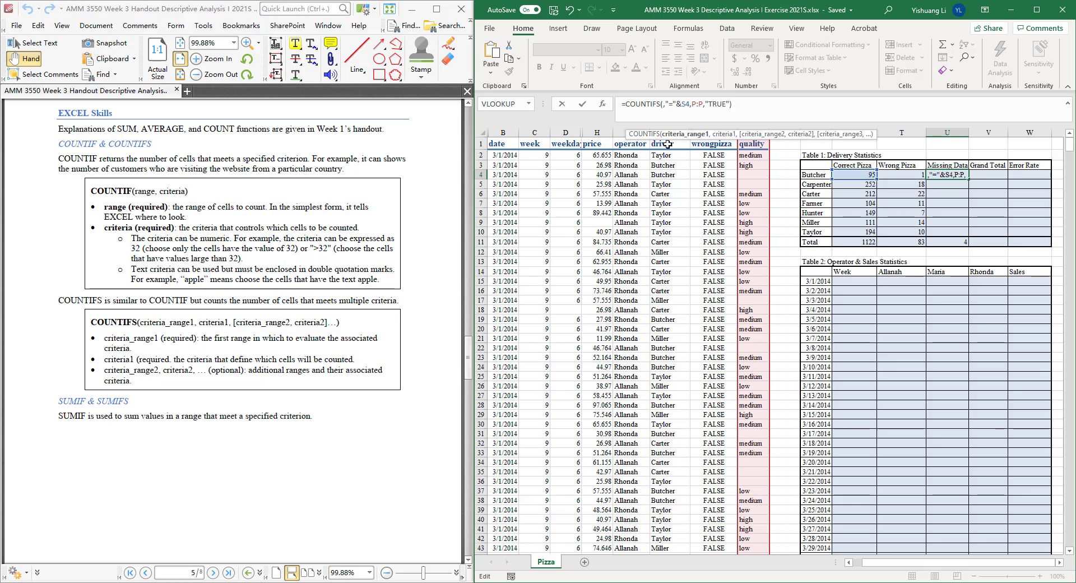
left_click(671, 143)
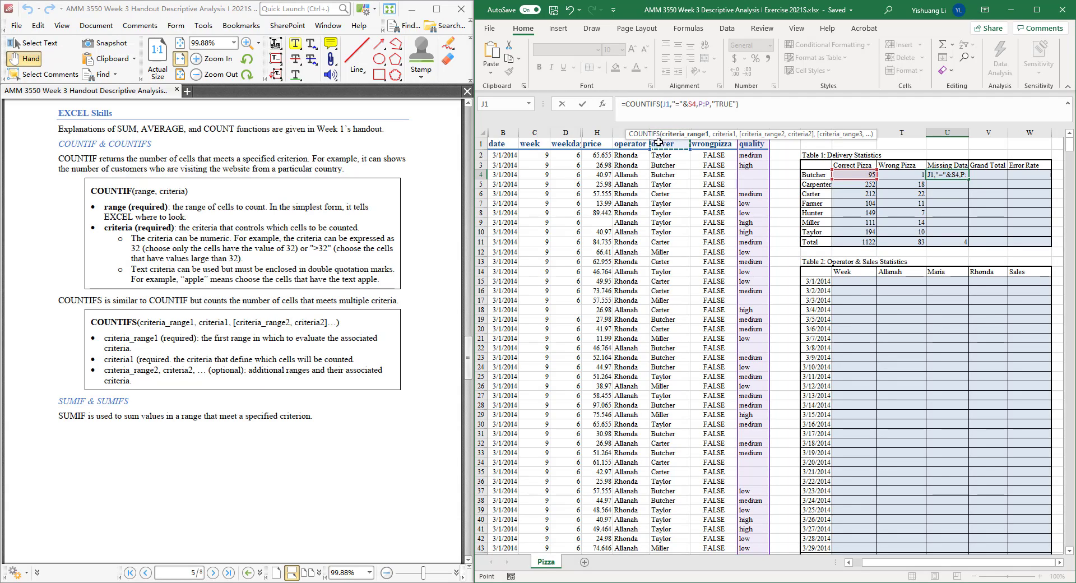
double_click(666, 104)
left_click(669, 104)
key("BackSpace")
type(":")
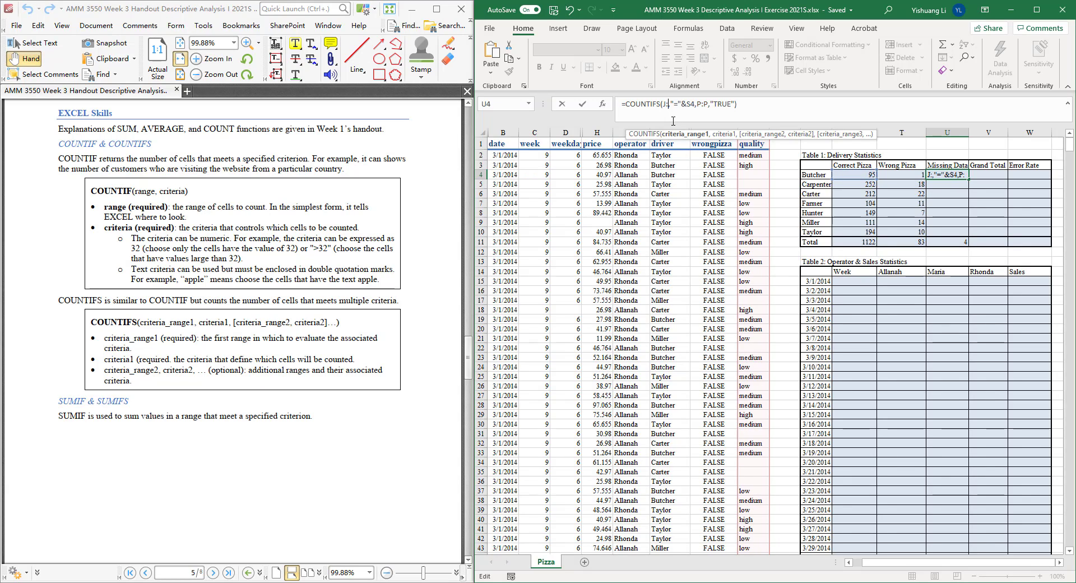
type("j")
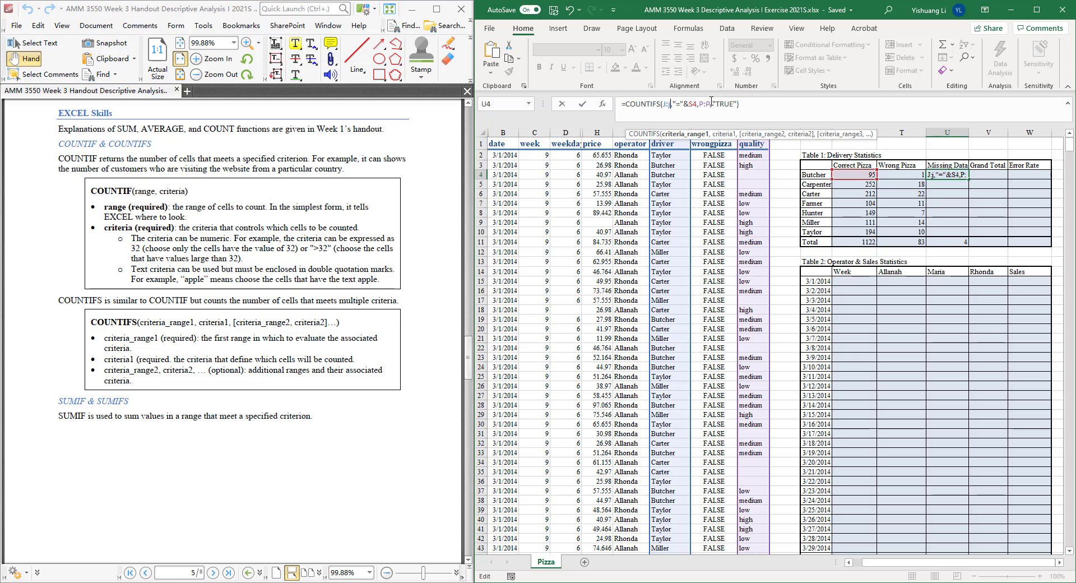
Delete the second criteria range from the COUNTIFS formula in U4.
left_click_drag(711, 104, 698, 103)
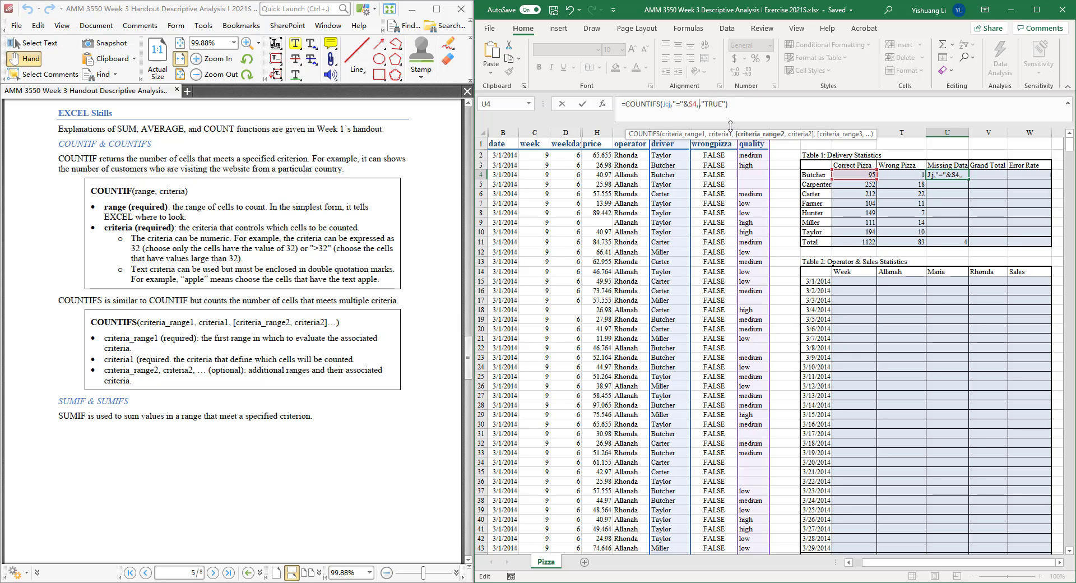
key("BackSpace")
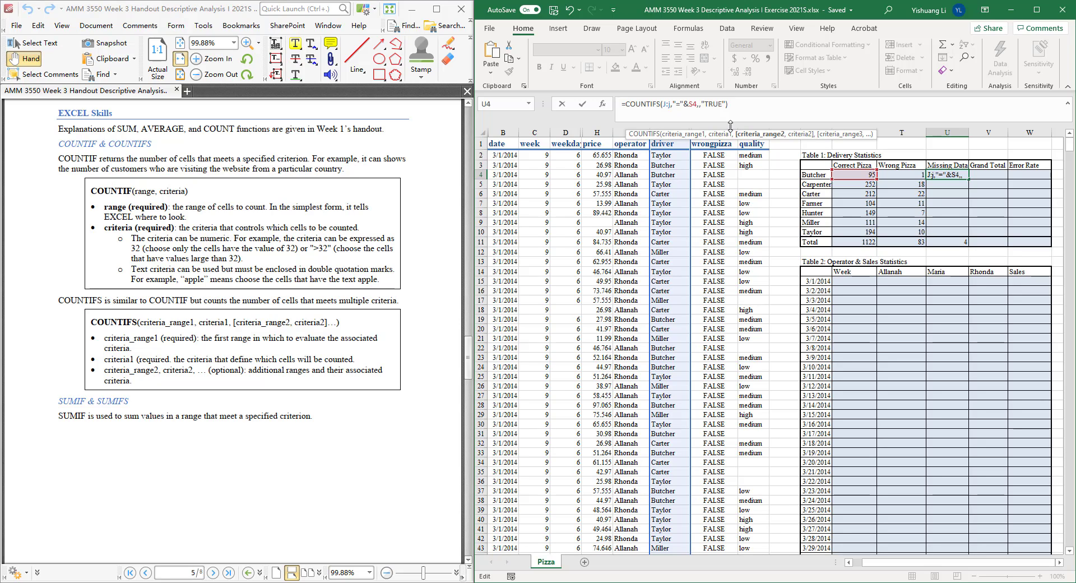
type("K")
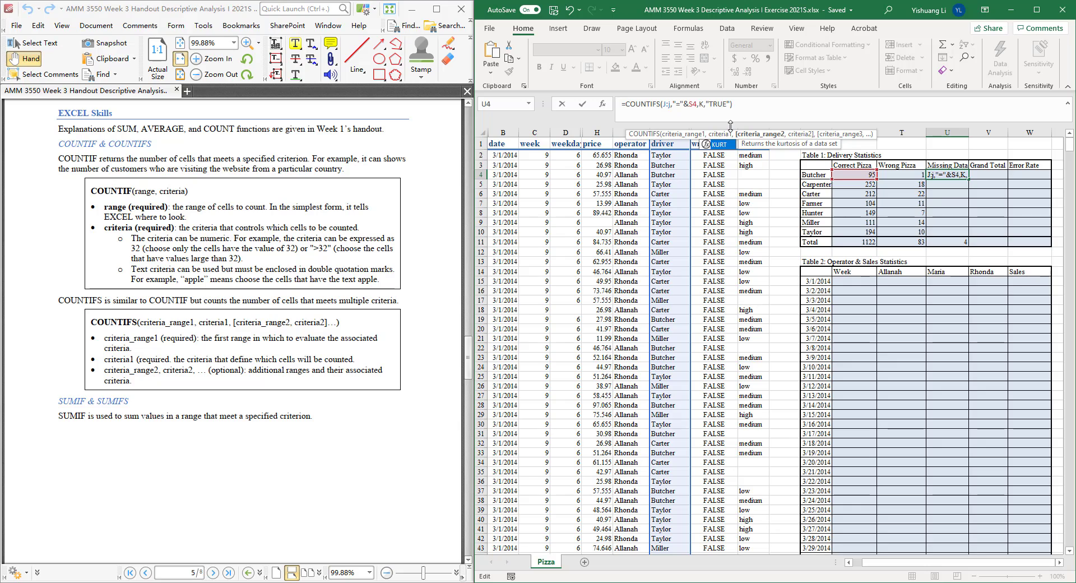
type(":K")
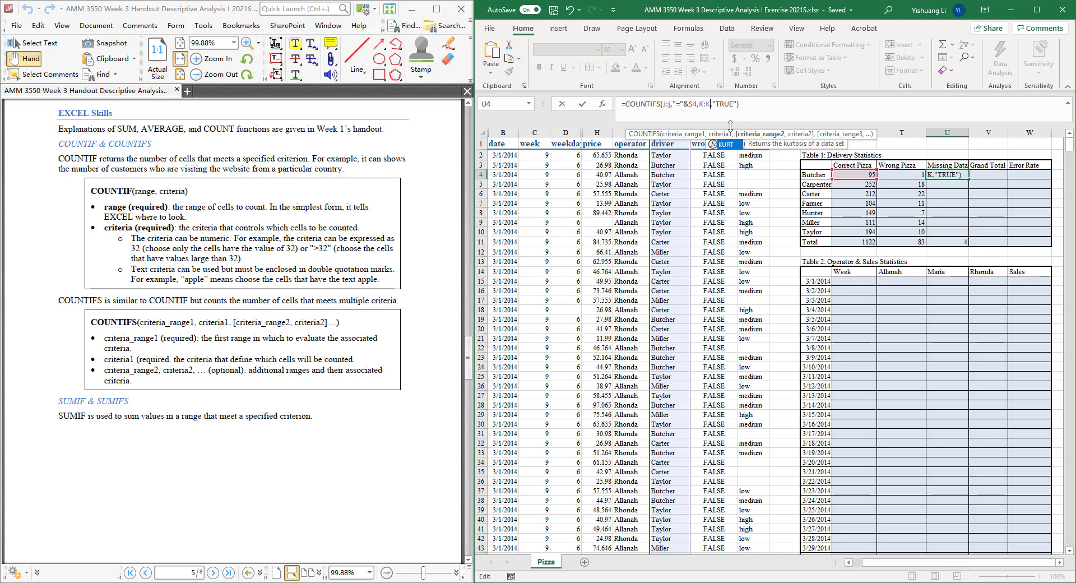
key("BackSpace")
key("BackSpace")
key("BackSpace")
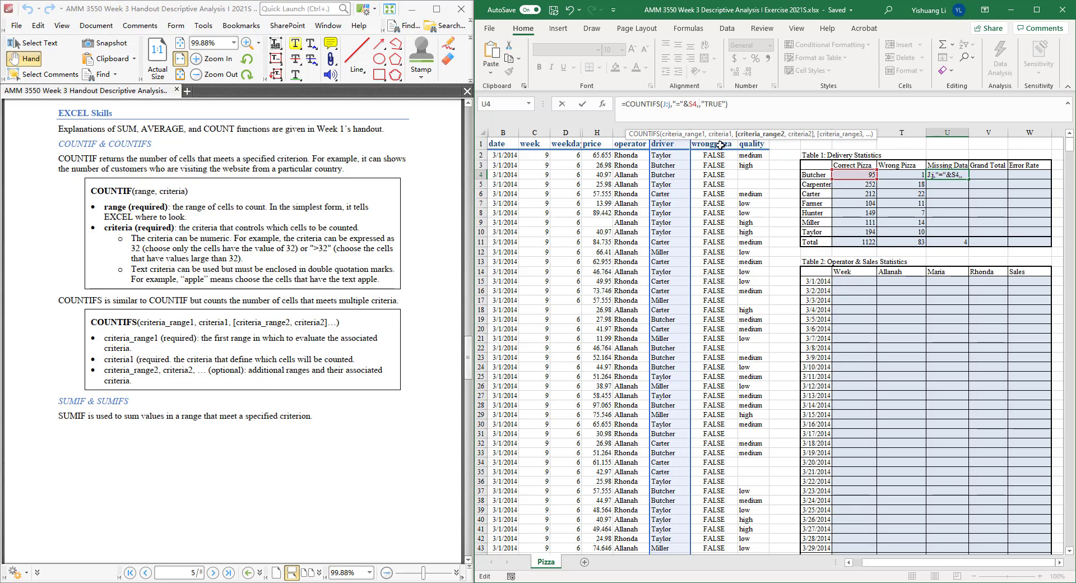
Complete the U4 formula with second criteria range O:O, the wrongpizza column, and the empty-text criterion "", and enter it.
left_click(720, 145)
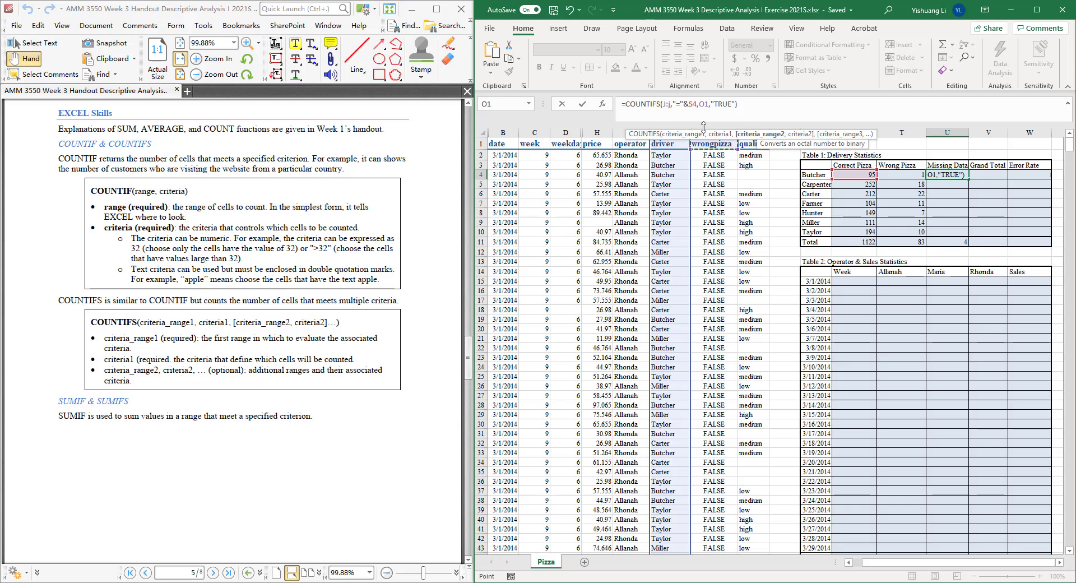
key("BackSpace")
type(":O")
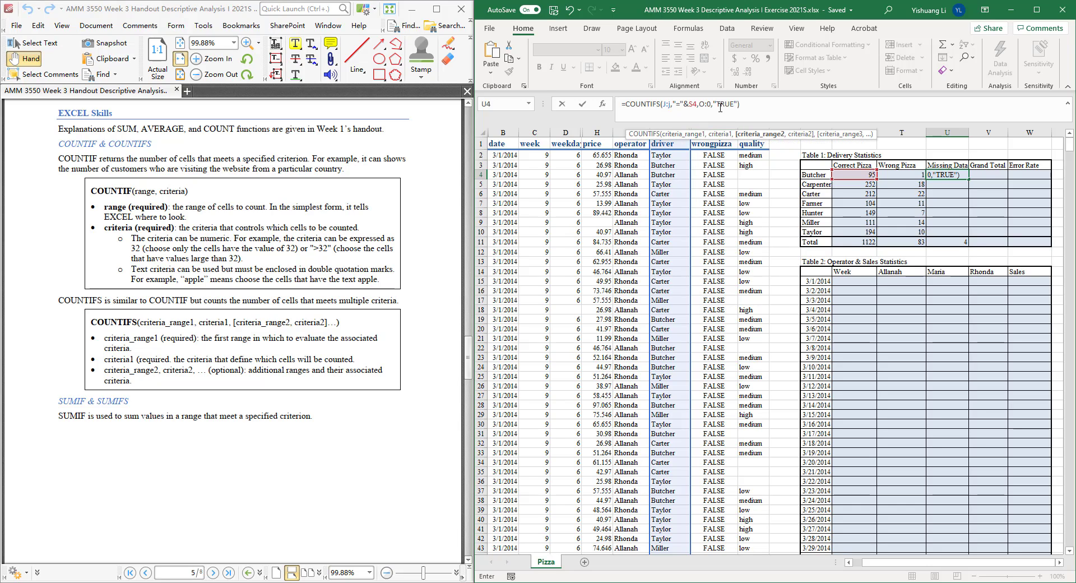
key("BackSpace")
type("O")
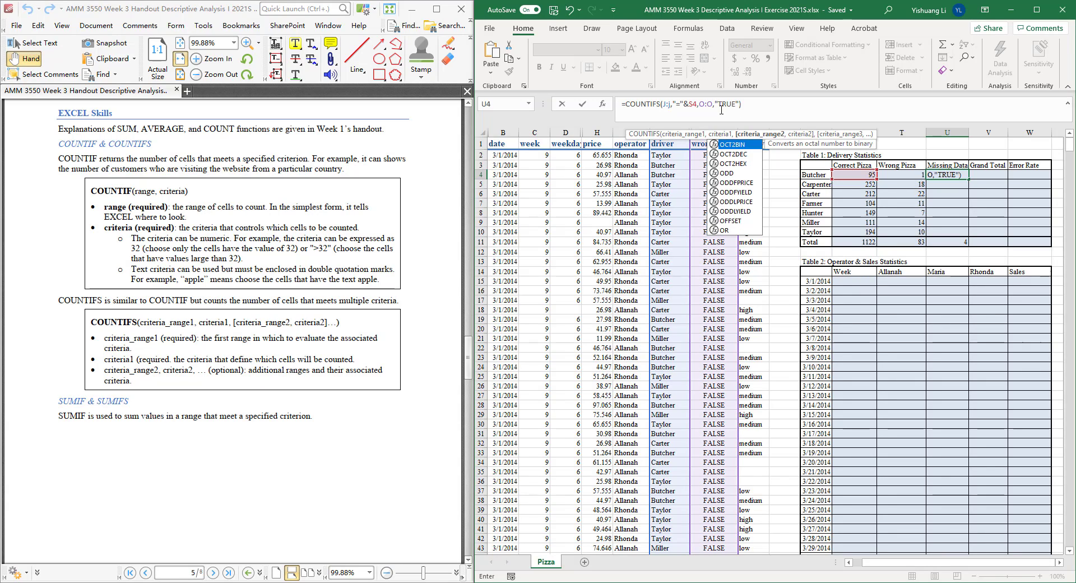
mouse_move(718, 105)
left_mouse_down()
mouse_move(734, 105)
mouse_move(723, 108)
left_mouse_up()
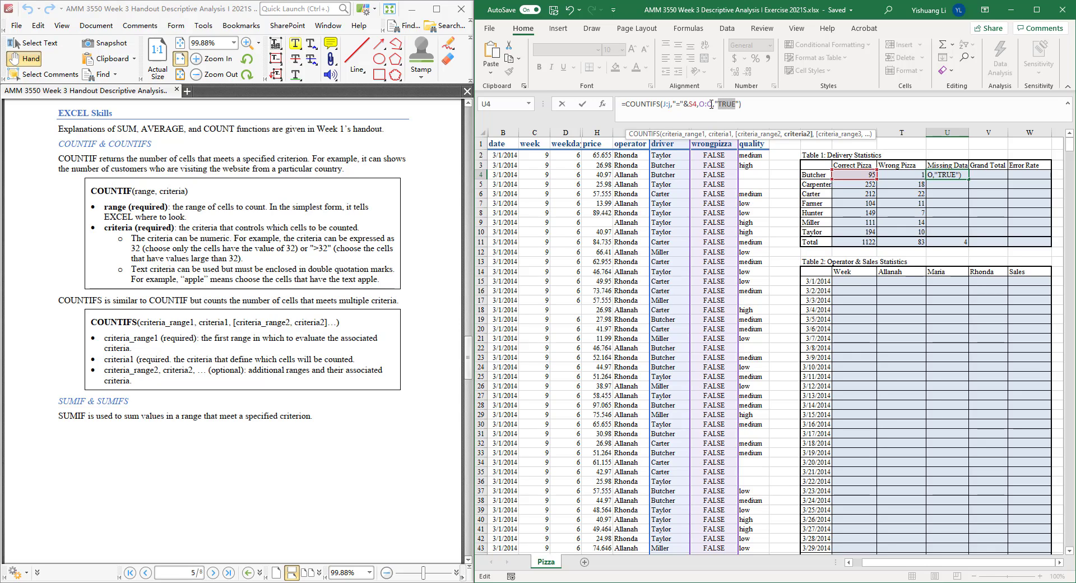
key("BackSpace")
key("Return")
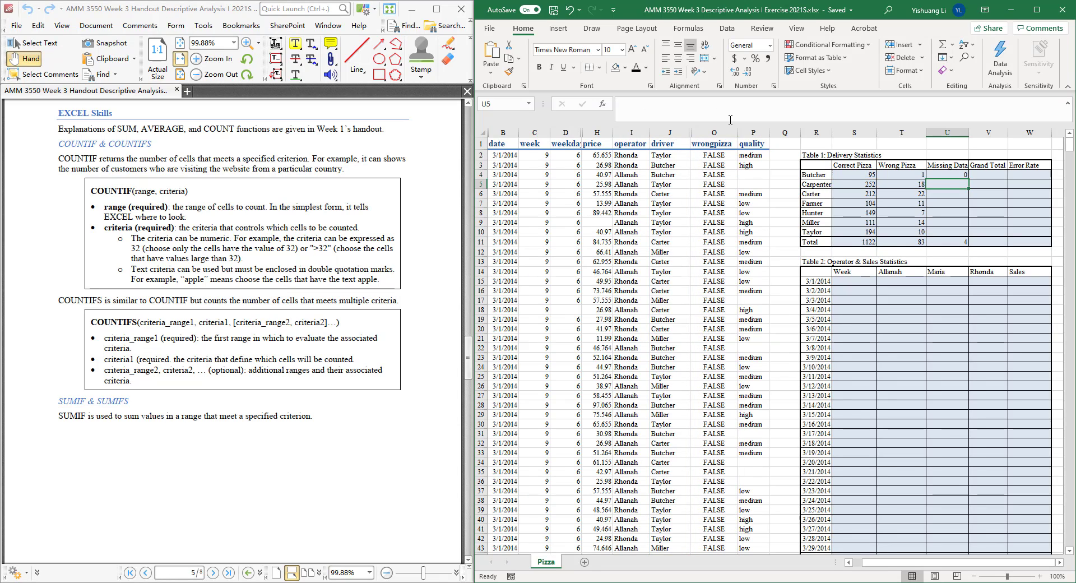
Fill the U4 formula down the Missing Data column through U10 and check the copied formulas.
left_click(953, 172)
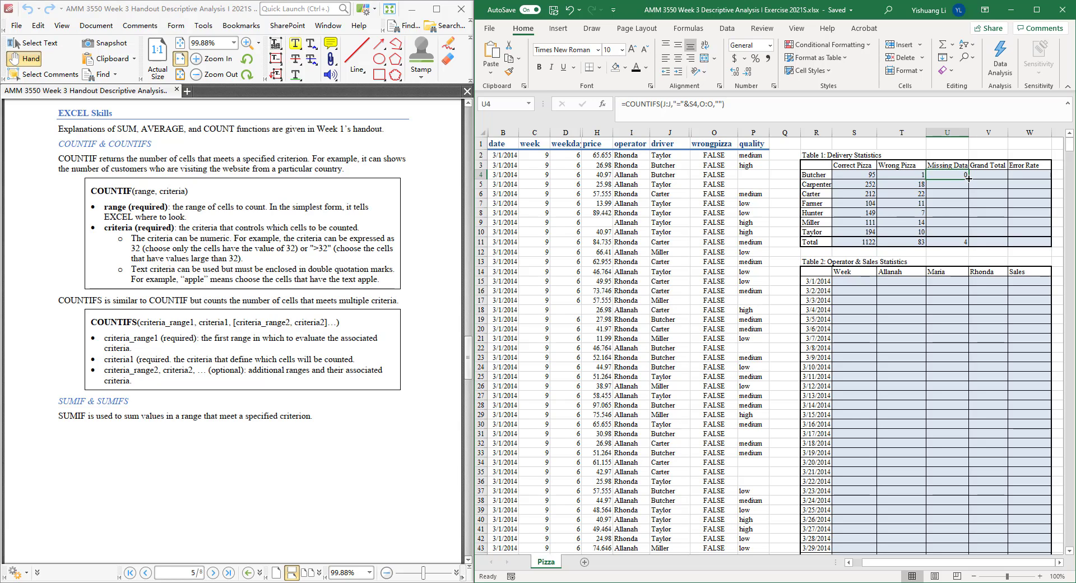
left_click_drag(968, 178, 965, 231)
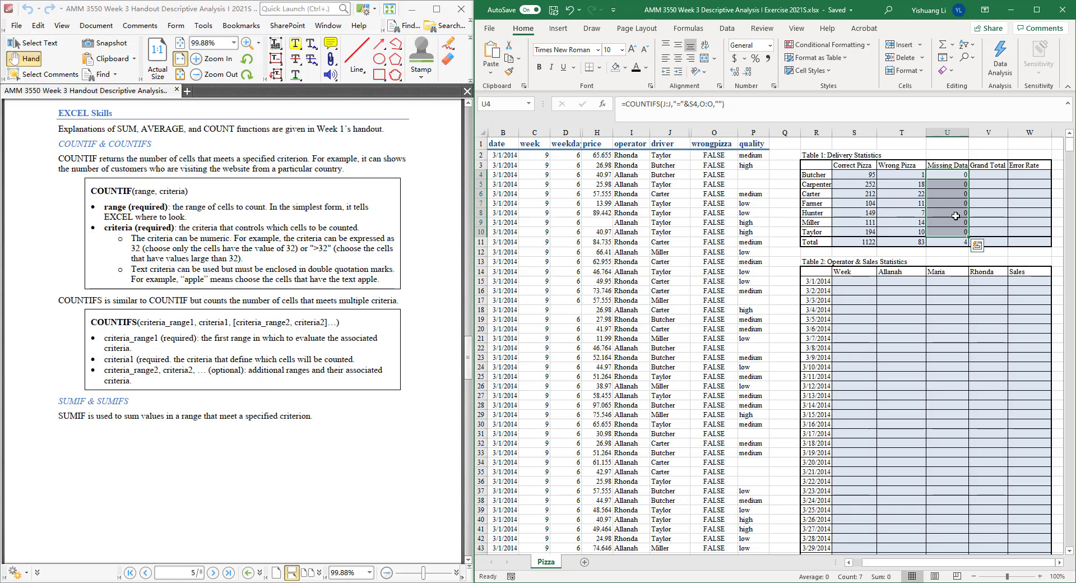
left_click(953, 207)
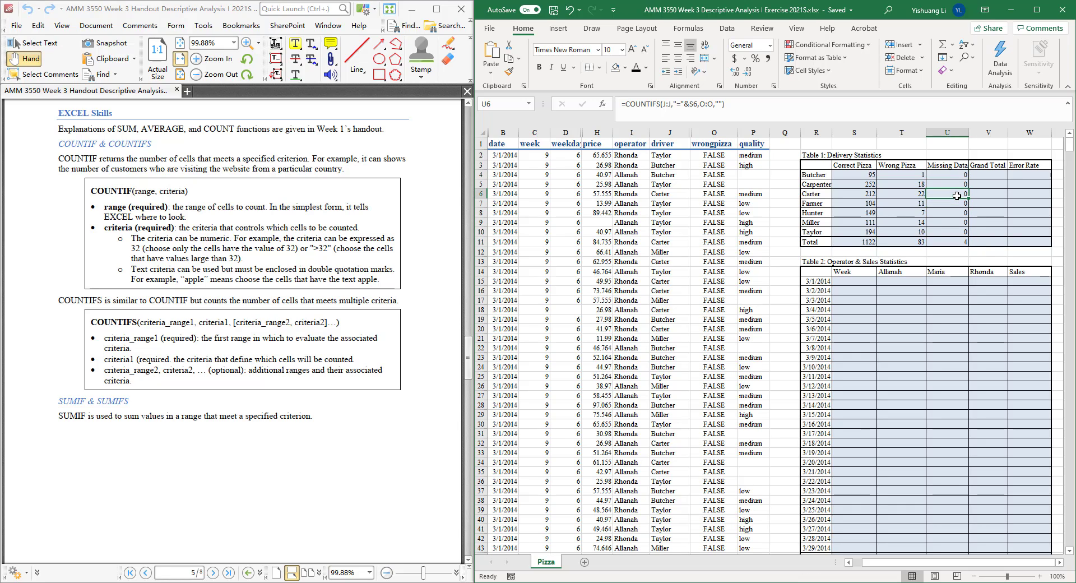
left_click(958, 187)
left_click(957, 172)
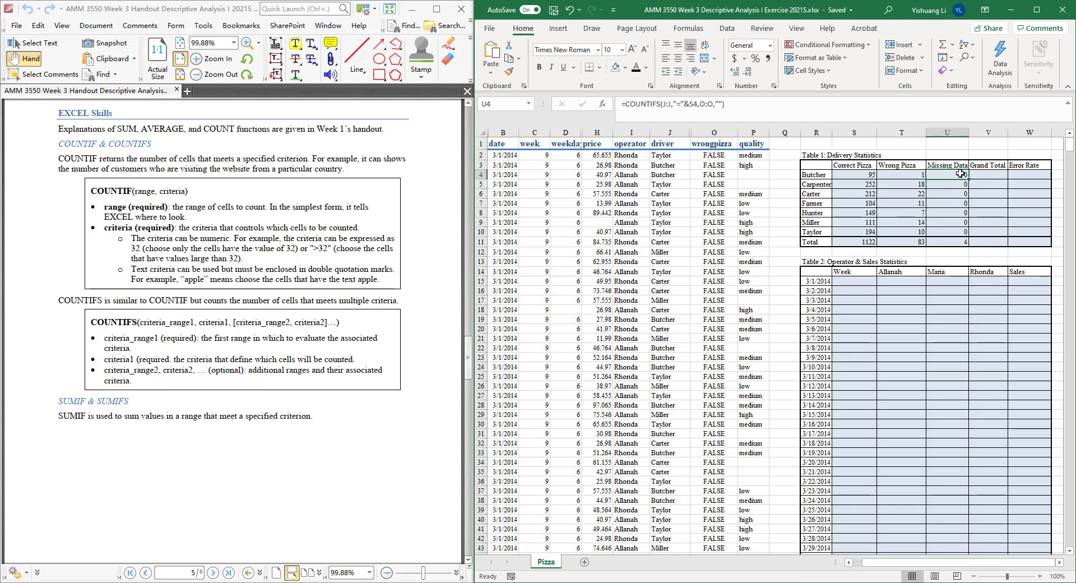
Change the cell reference in U4's first criterion to the first driver's name cell, R4, and enter the formula.
double_click(958, 172)
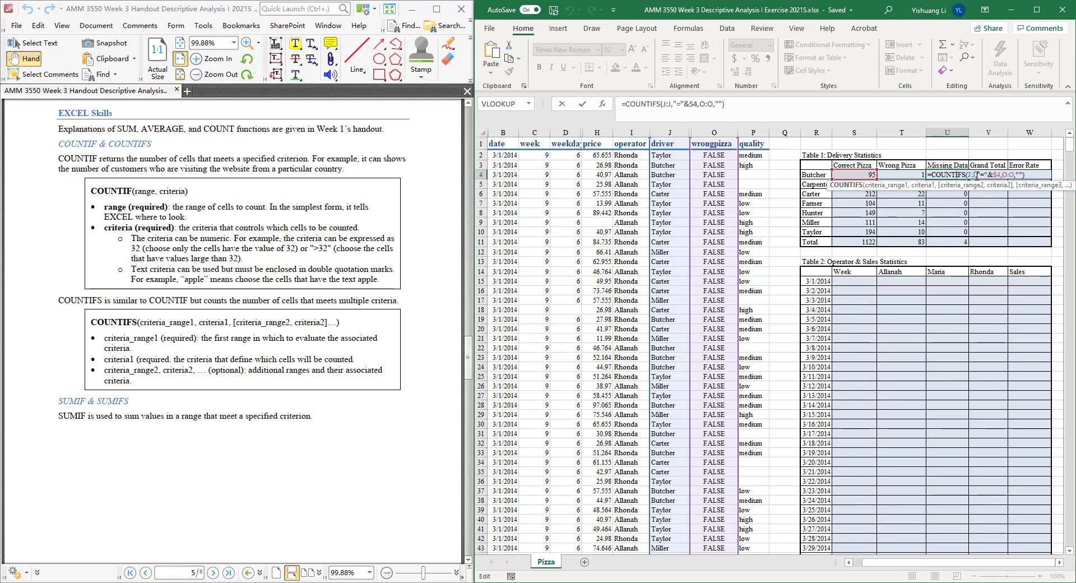
double_click(972, 175)
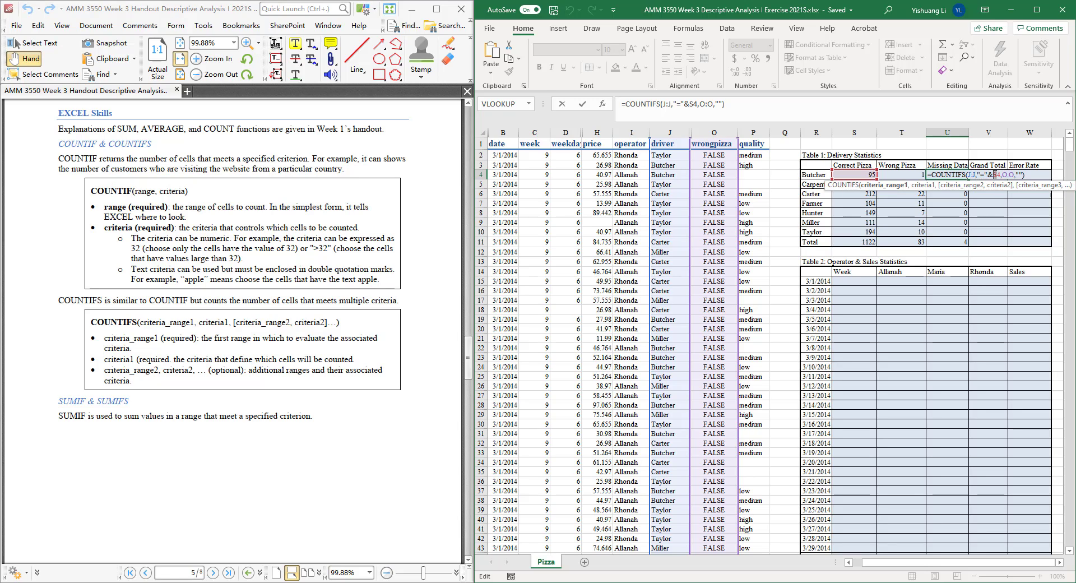
double_click(995, 175)
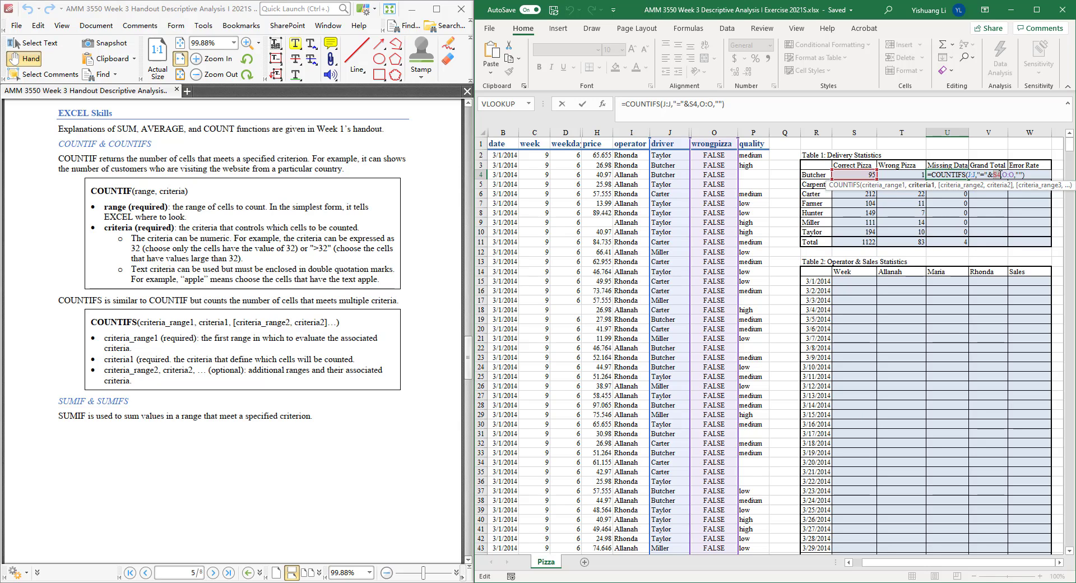
key("BackSpace")
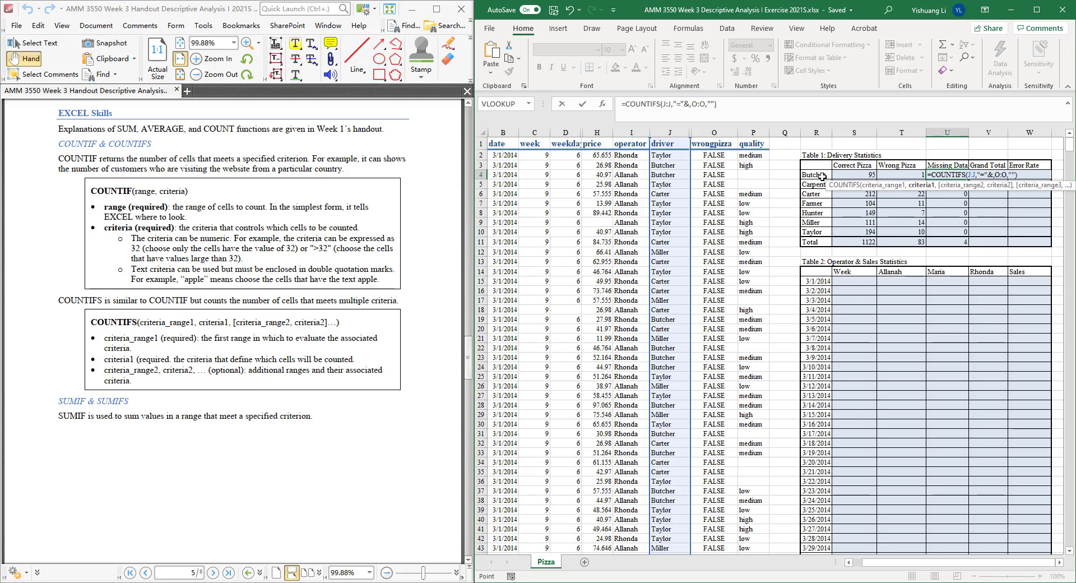
left_click(821, 175)
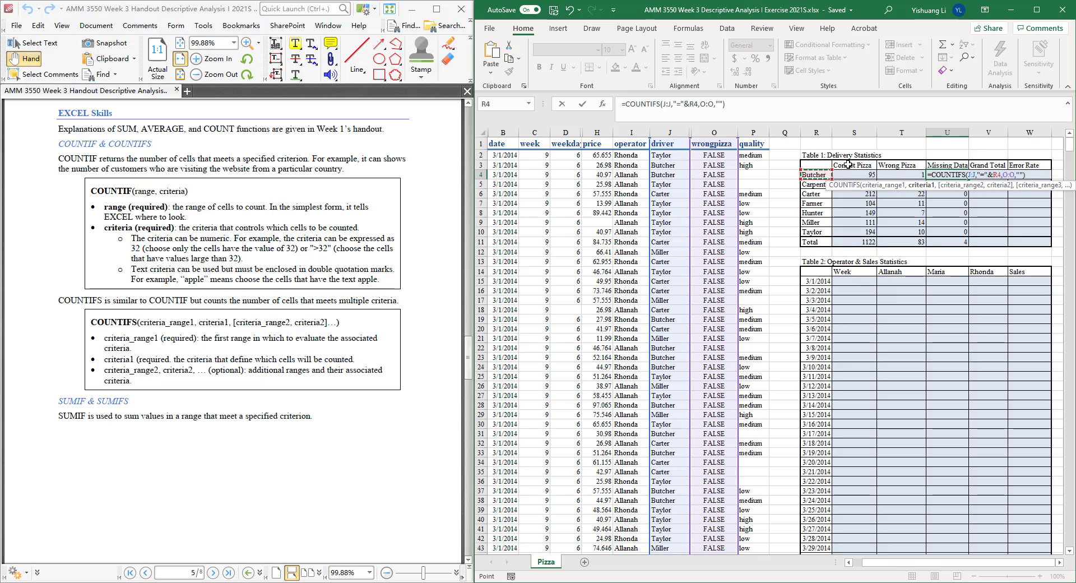
key("Return")
Fill the corrected U4 formula down through U10 and review the Missing Data counts in U5 and U7.
left_click(960, 173)
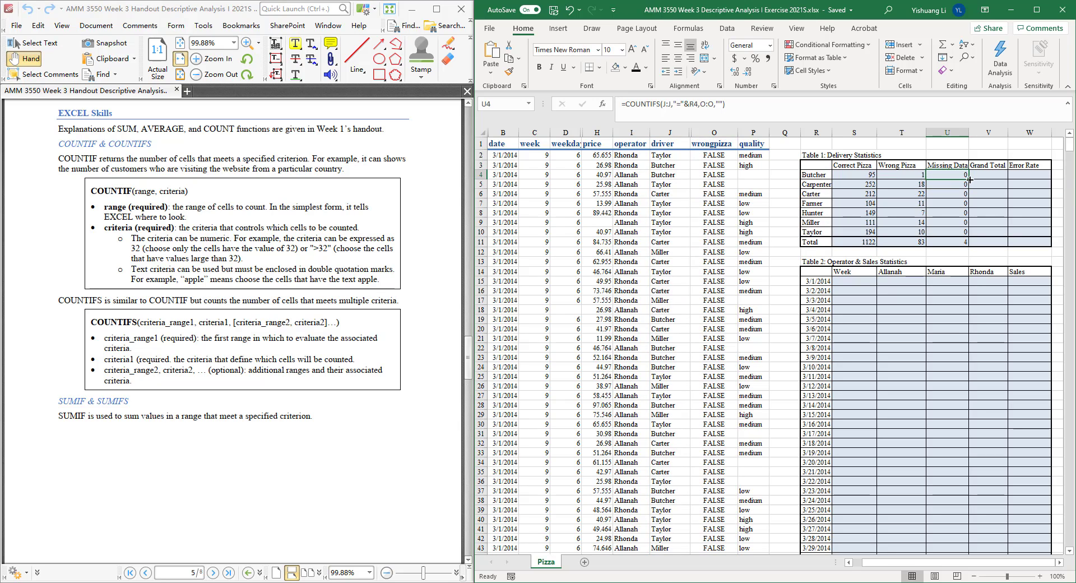
left_click_drag(968, 179, 968, 235)
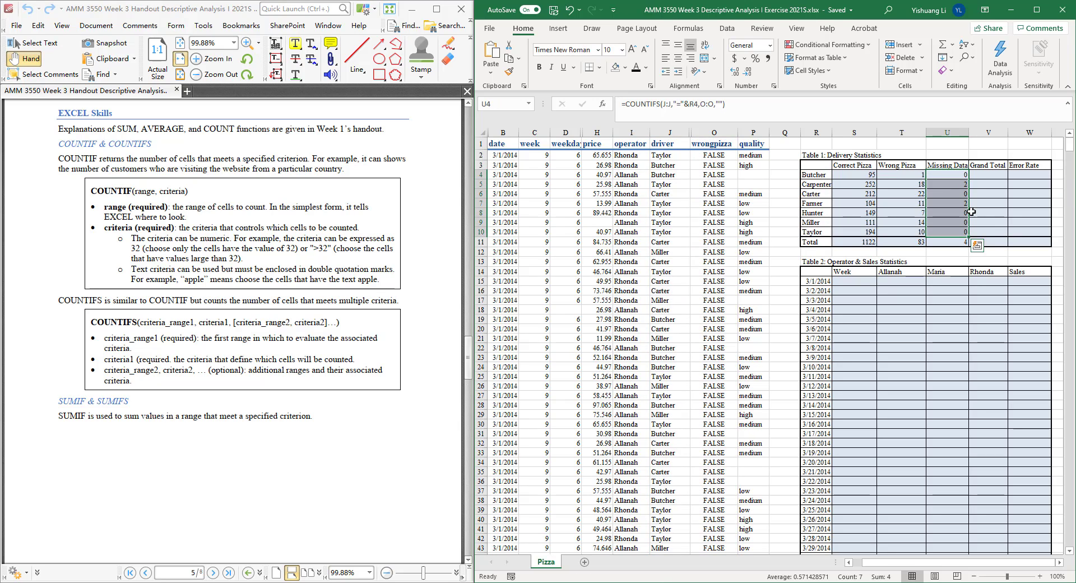
left_click(959, 207)
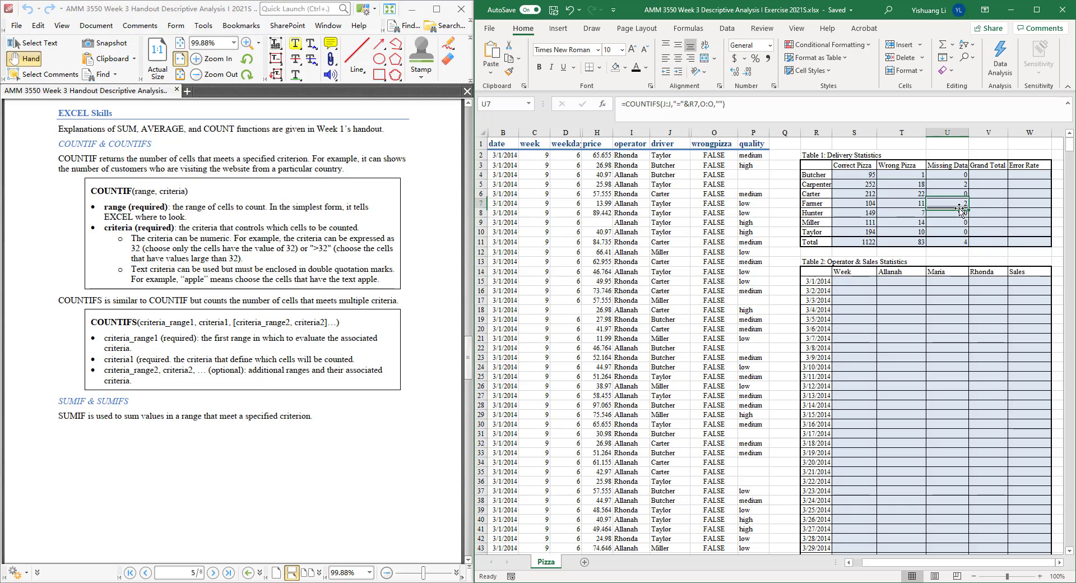
left_click(949, 183)
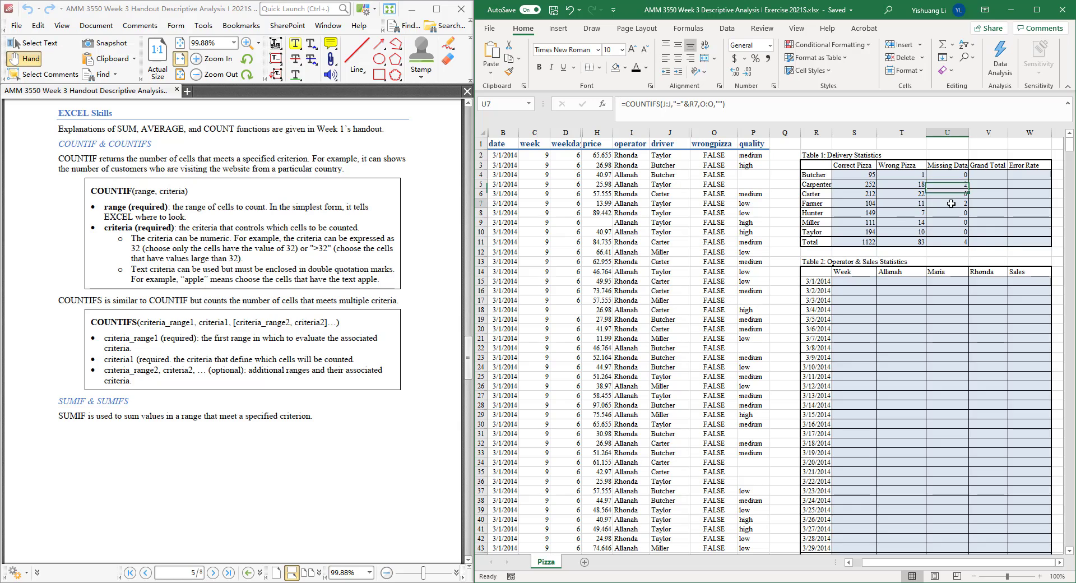
left_click(950, 206)
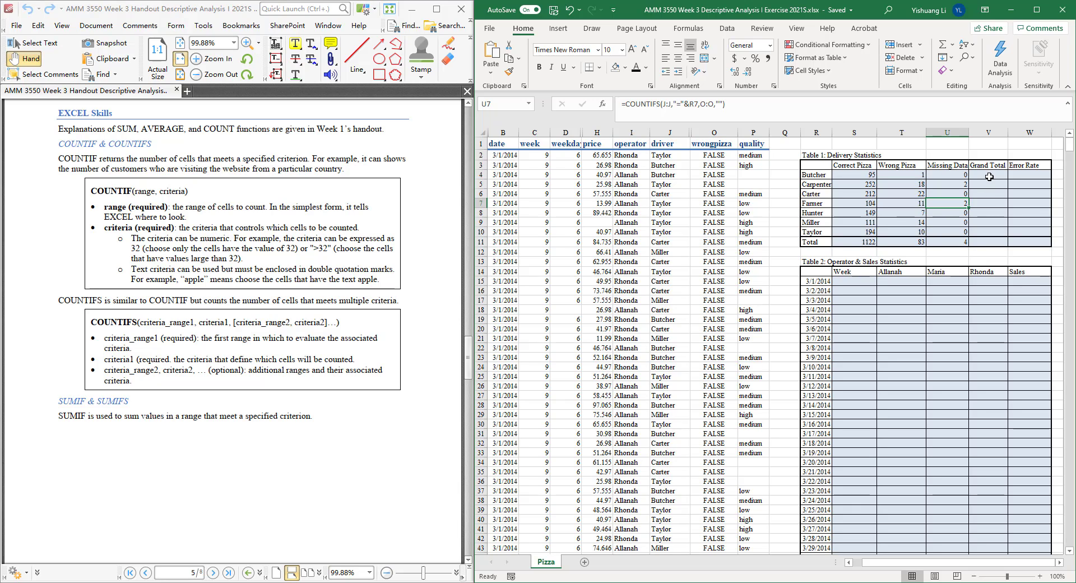
Enter =SUM(S4:U4) in V4 for the first driver's Grand Total.
left_click(989, 175)
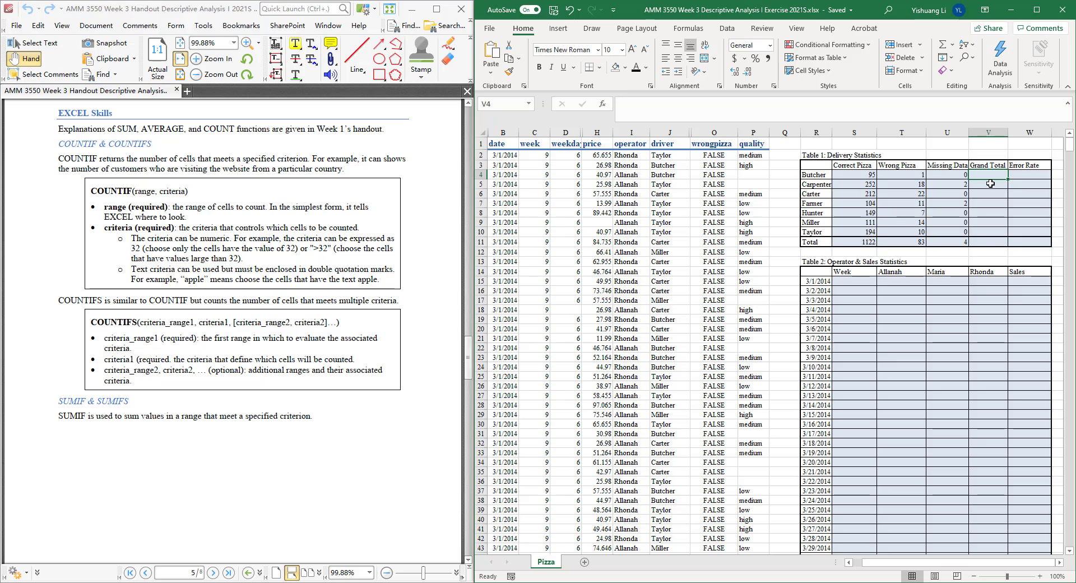
type("=SUM(")
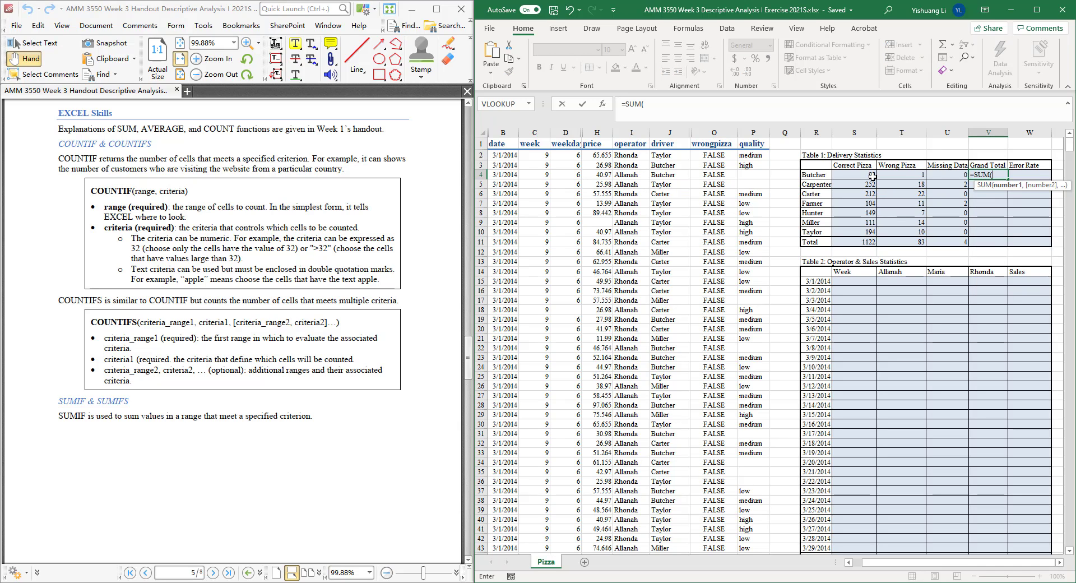
left_click_drag(869, 175, 946, 177)
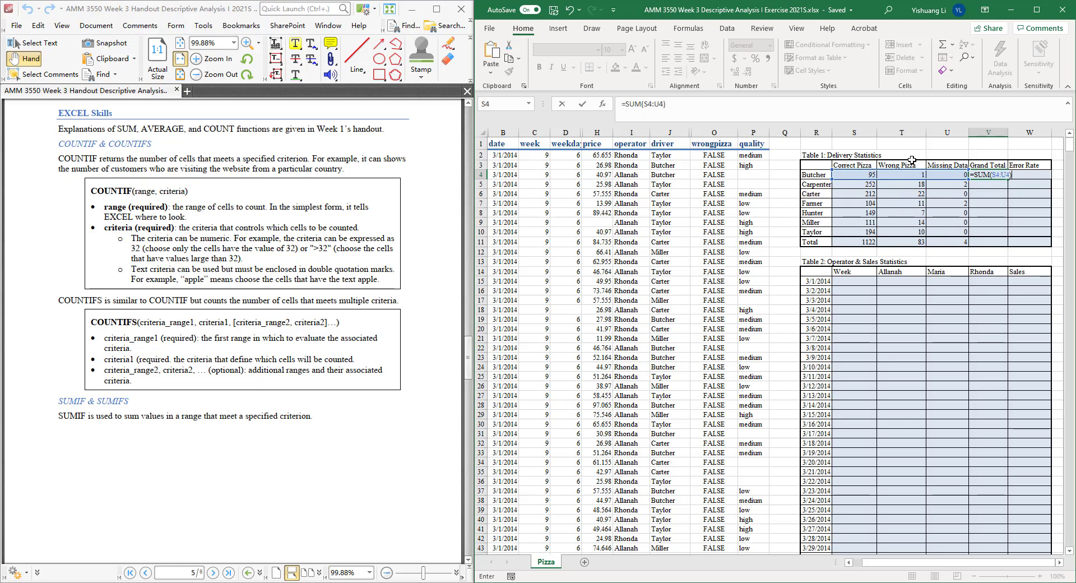
key("Return")
left_click(991, 174)
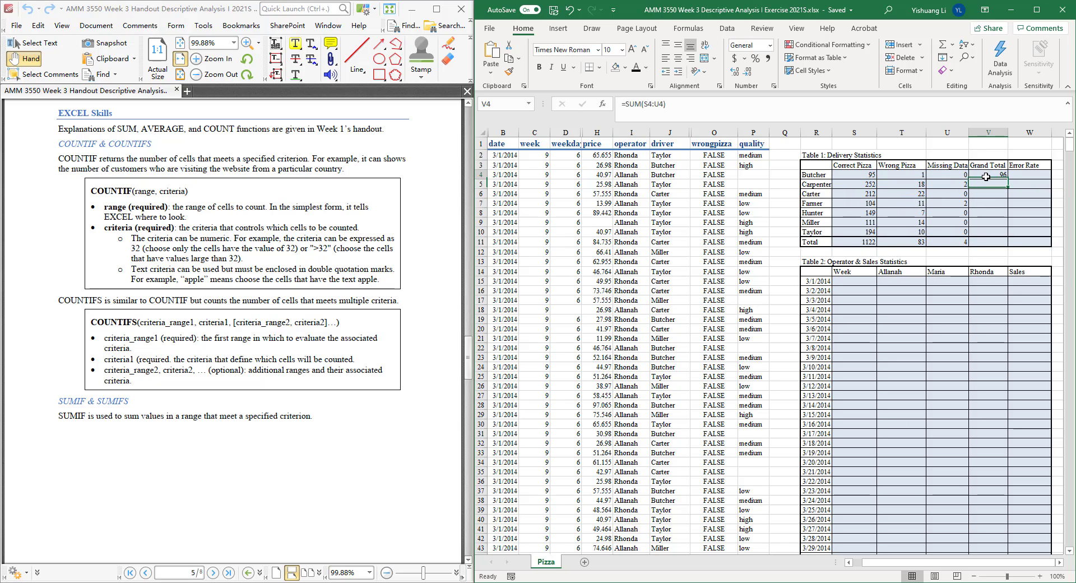
Cross-check the first driver's Grand Total by entering a COUNTIF formula in X4 that counts that driver's name in column J (J:J).
left_click(817, 177)
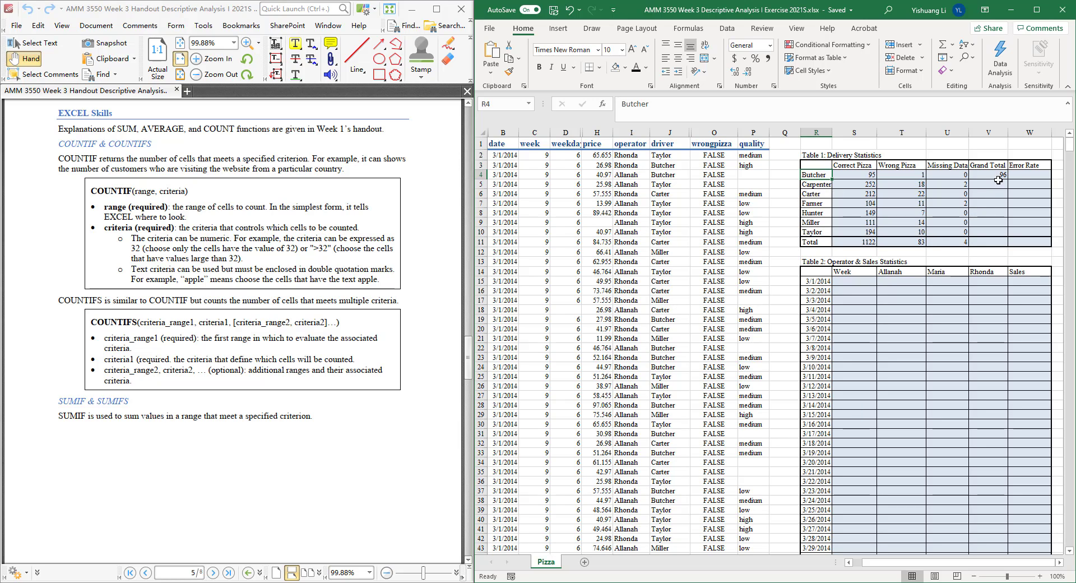
left_click(1057, 174)
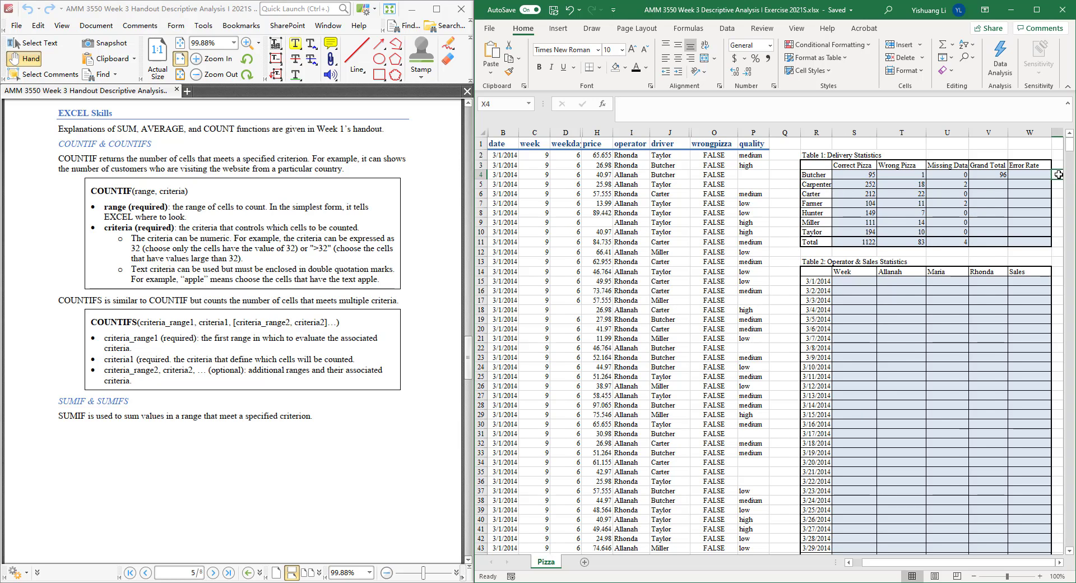
type("=")
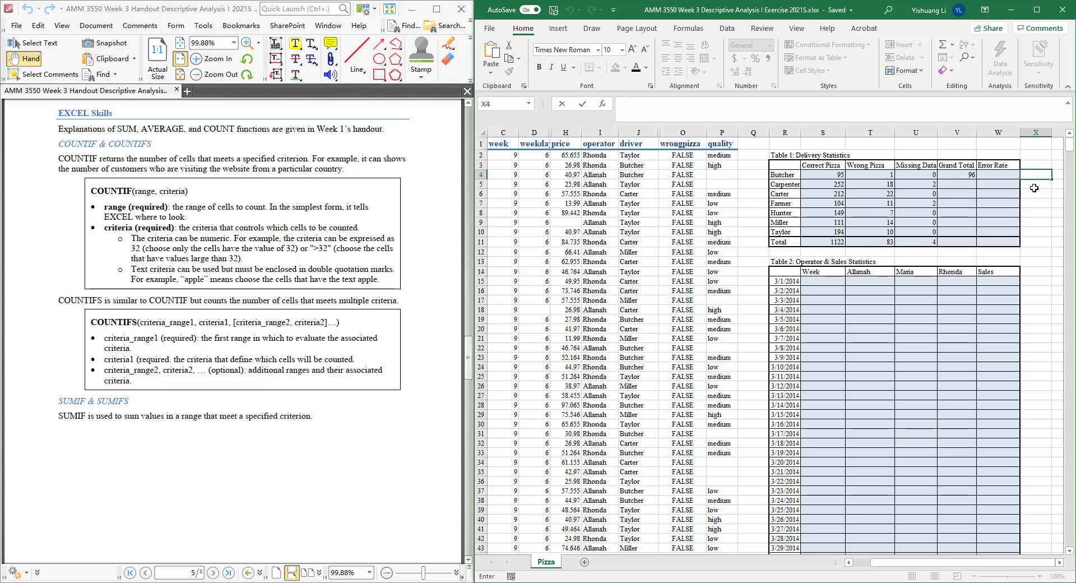
type("=")
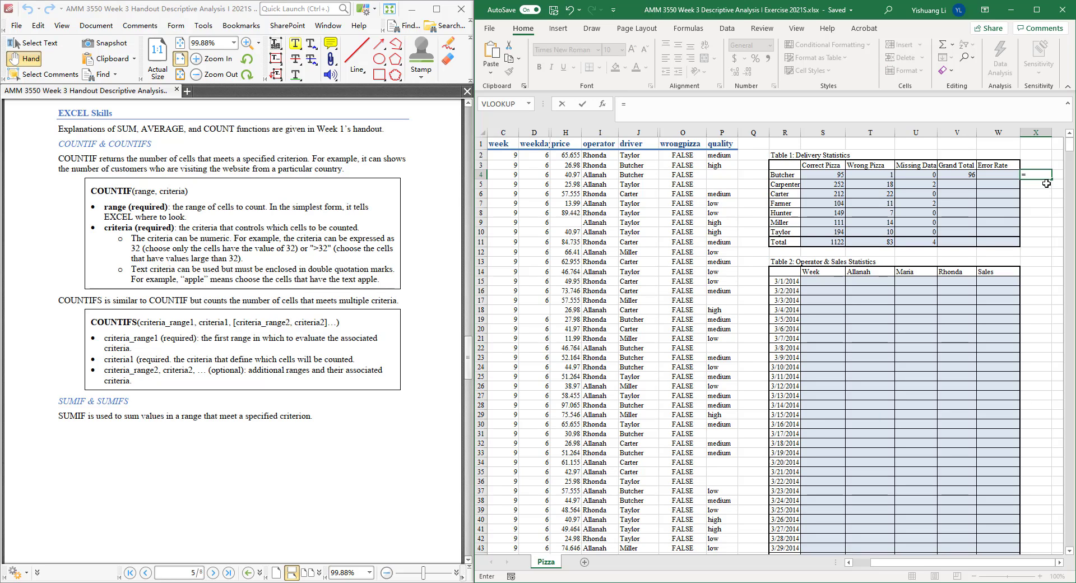
type("COUNT")
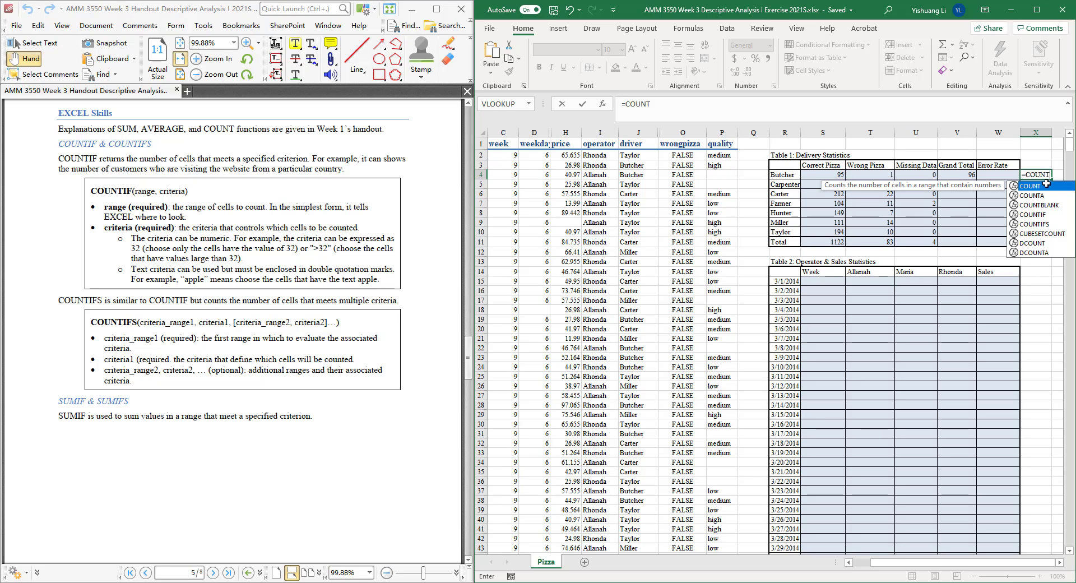
type("IF")
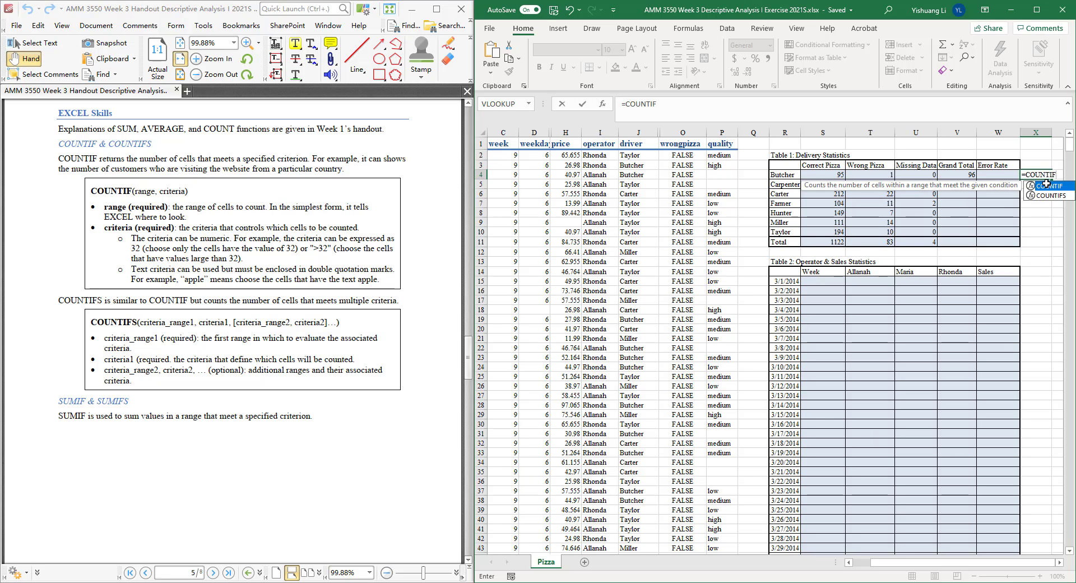
double_click(1045, 185)
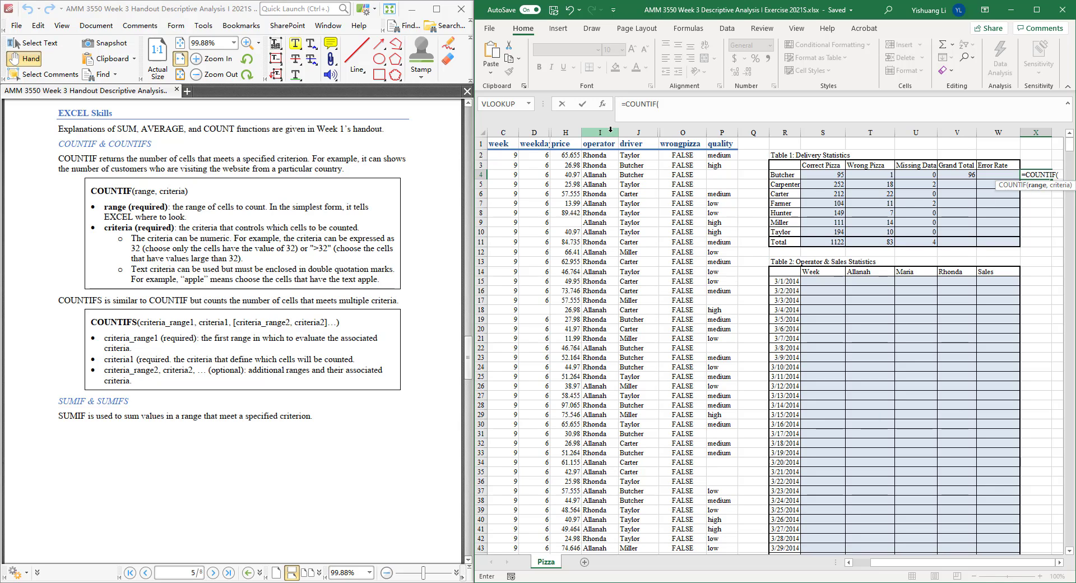
left_click(636, 132)
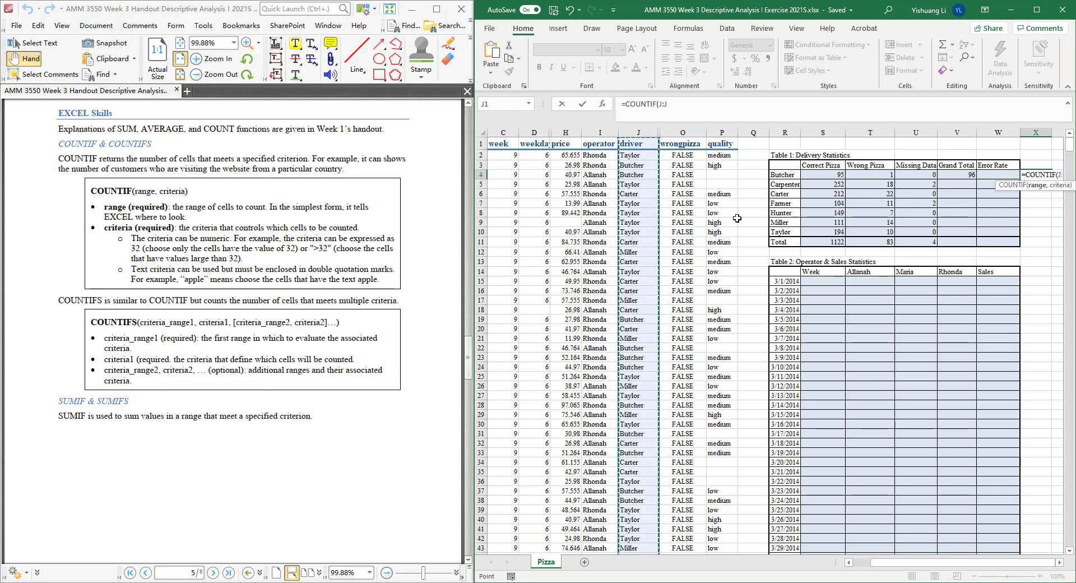
type(",")
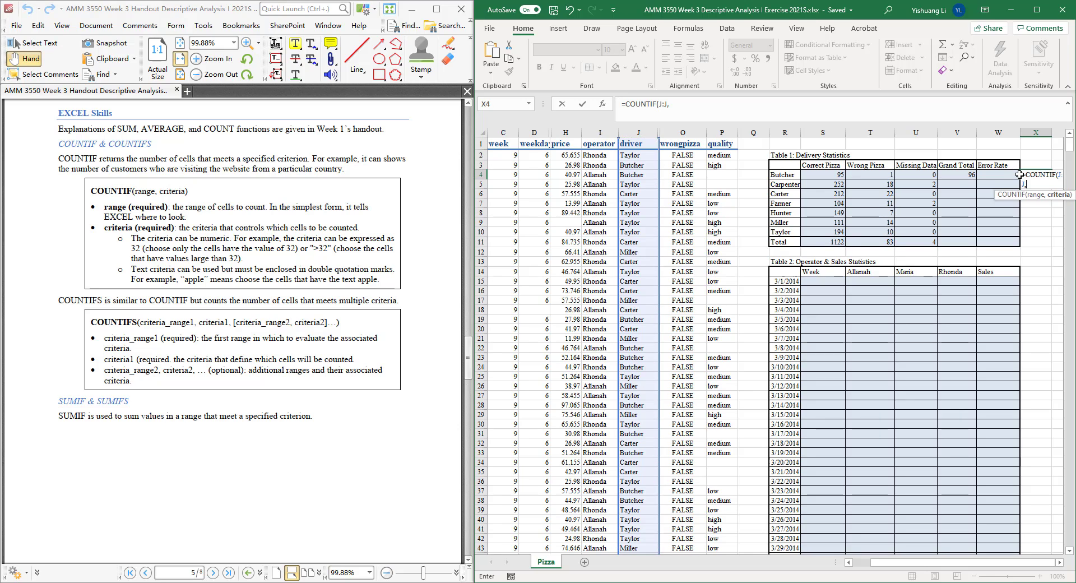
left_click_drag(984, 567, 996, 569)
type("\"BUTCH")
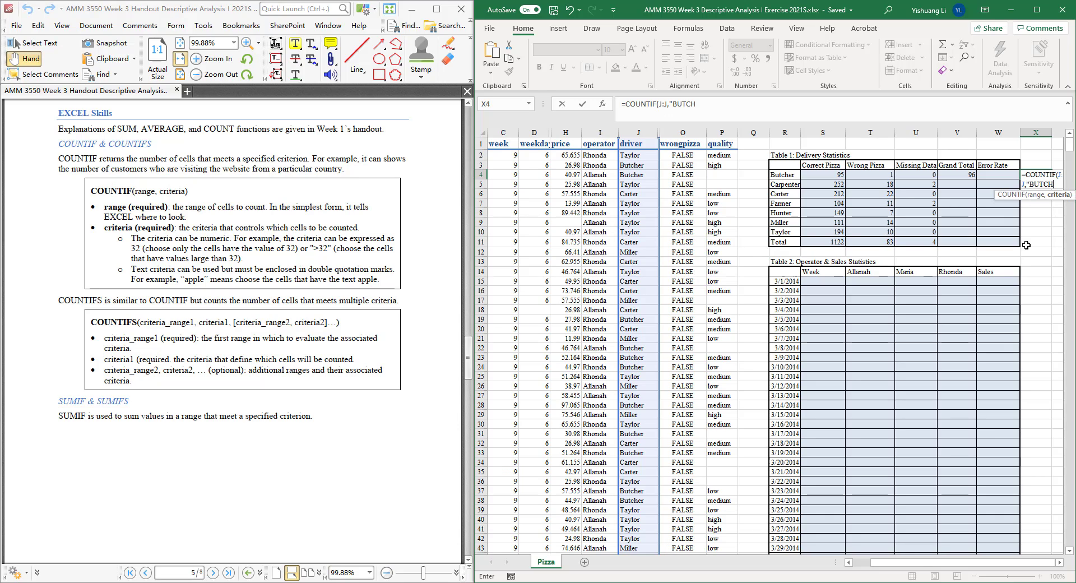
type("ER\")")
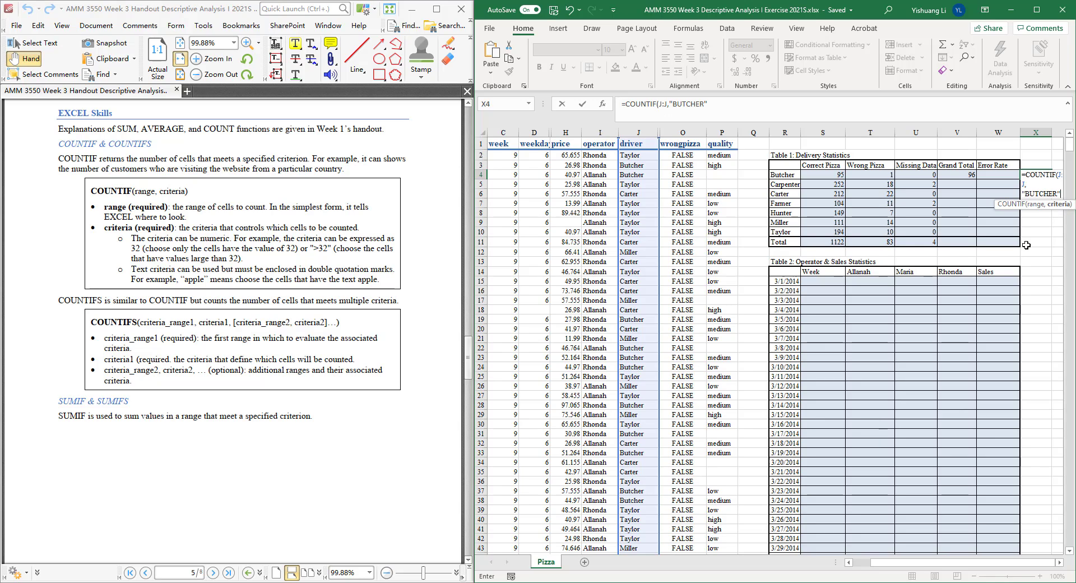
key("Return")
left_click(1034, 176)
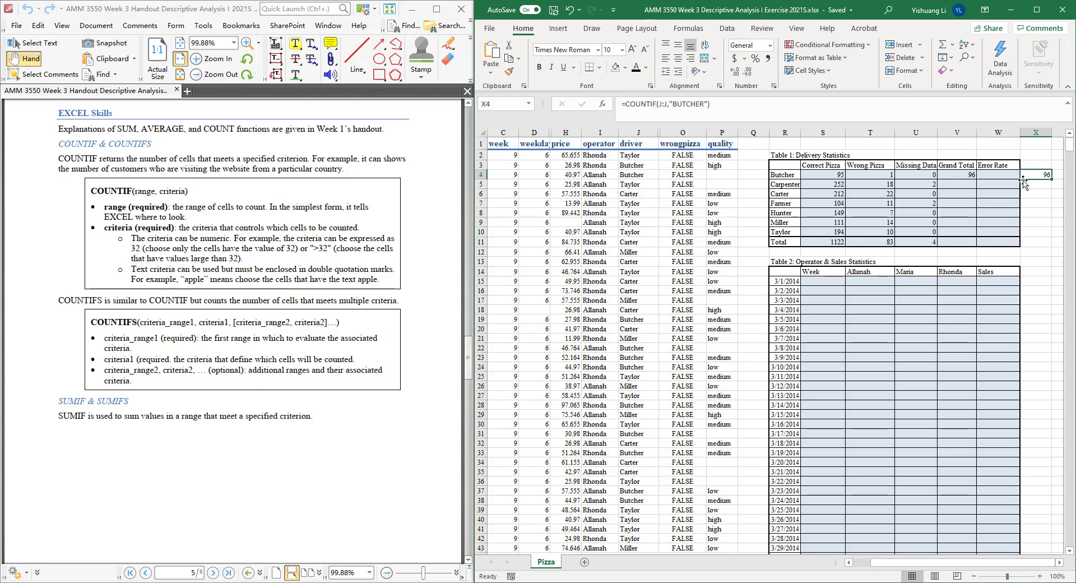
Fill the V4 Grand Total formula down through V11 and check the copied formula in the Total row.
left_click(970, 176)
left_click_drag(976, 179, 975, 247)
left_click(964, 242)
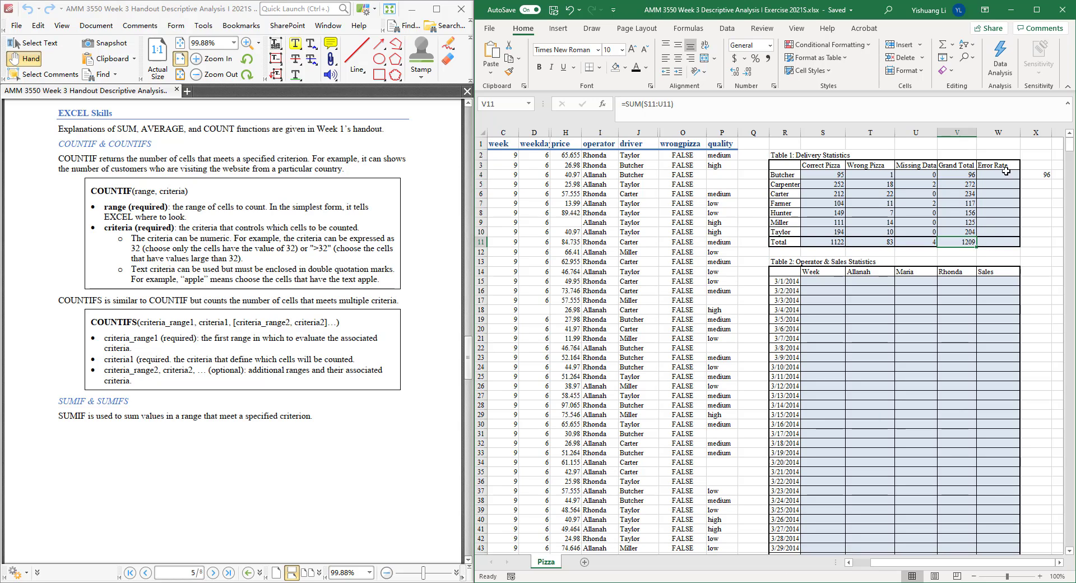
Enter =T4/V4 in W4 for the first driver's Error Rate.
left_click(1005, 173)
type("=")
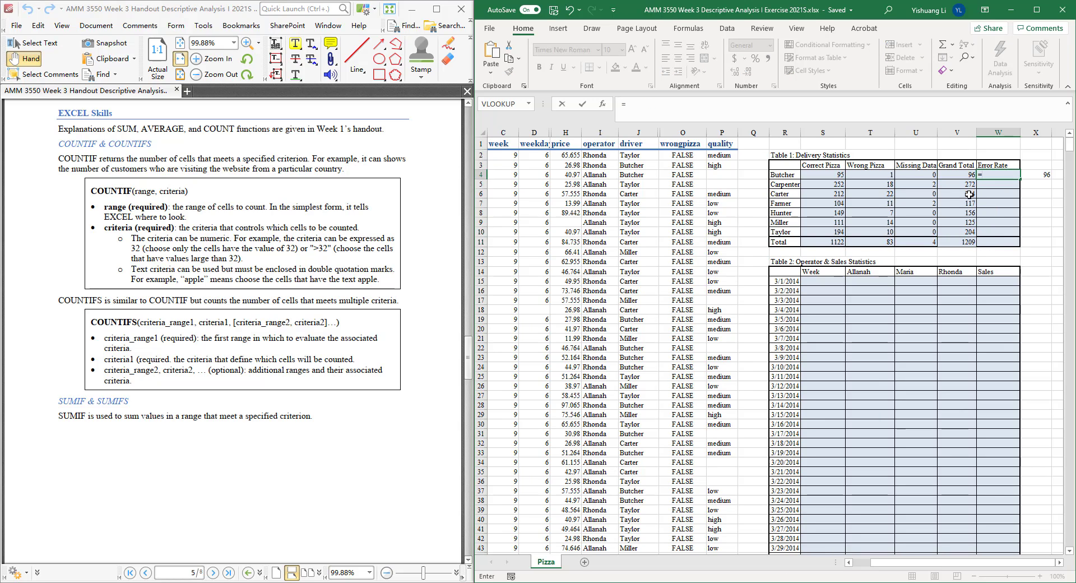
left_click(862, 175)
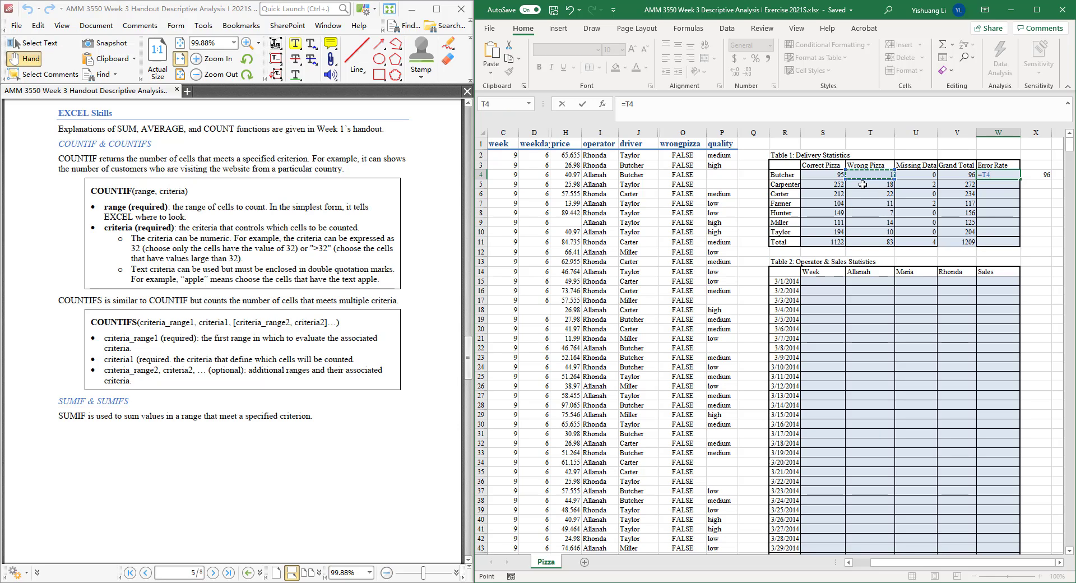
type("/")
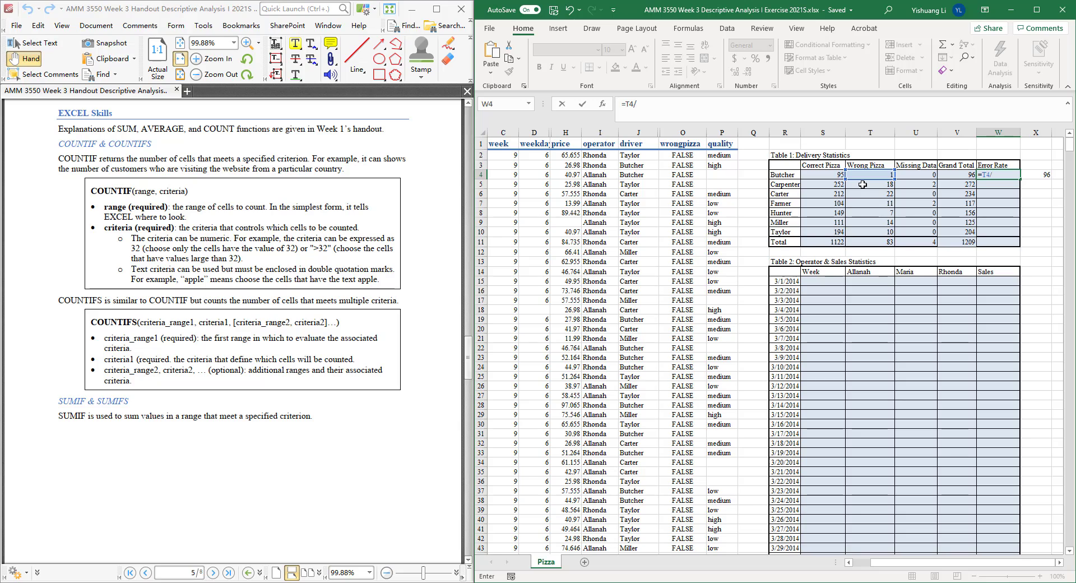
left_click(953, 175)
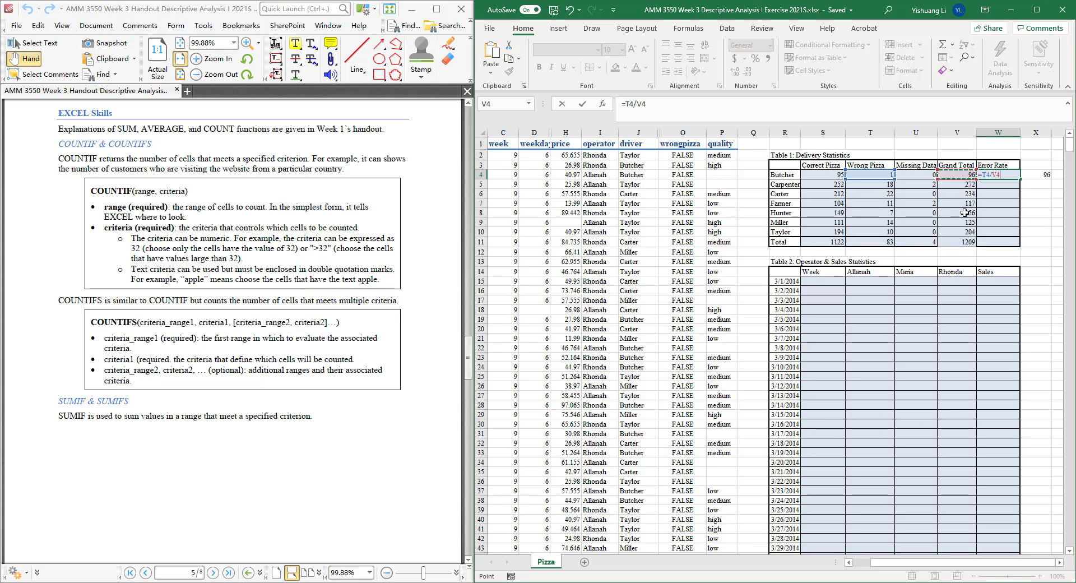
key("Return")
Format the W4 Error Rate as a percentage with two decimal places.
left_click(1007, 175)
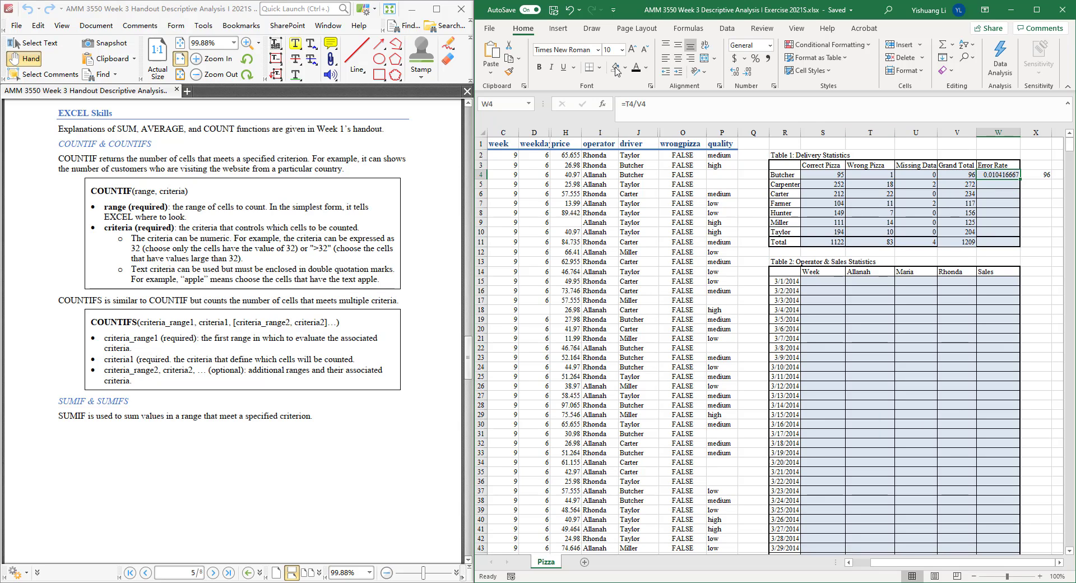
left_click(756, 61)
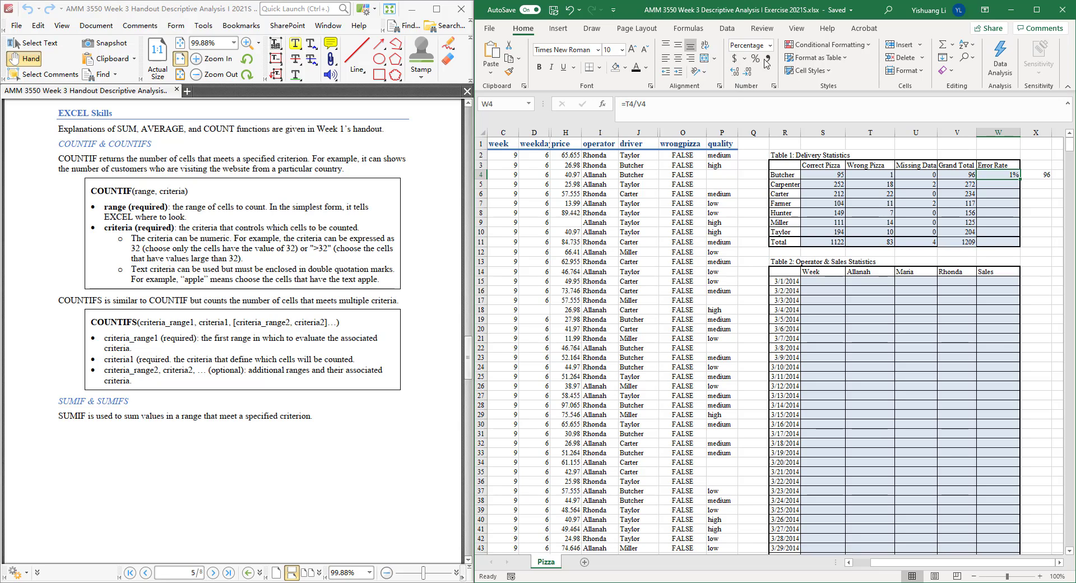
left_click(734, 72)
left_click(733, 71)
left_click(734, 72)
left_click(747, 73)
Fill the W4 Error Rate formula down through W11 and check the cell references in W11.
left_click_drag(1021, 179, 1016, 242)
left_click(1002, 243)
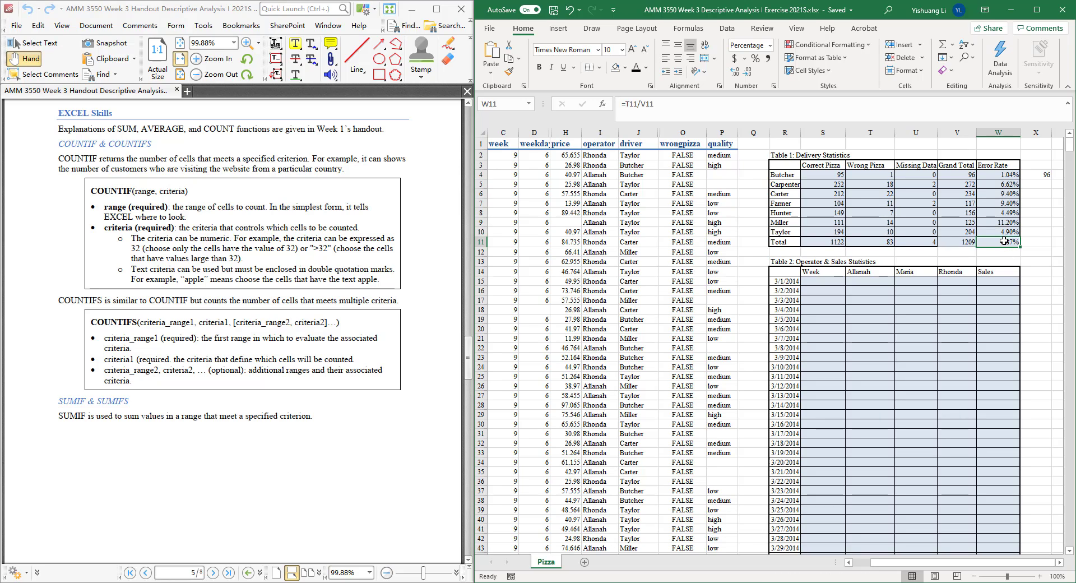
double_click(1002, 241)
key("Return")
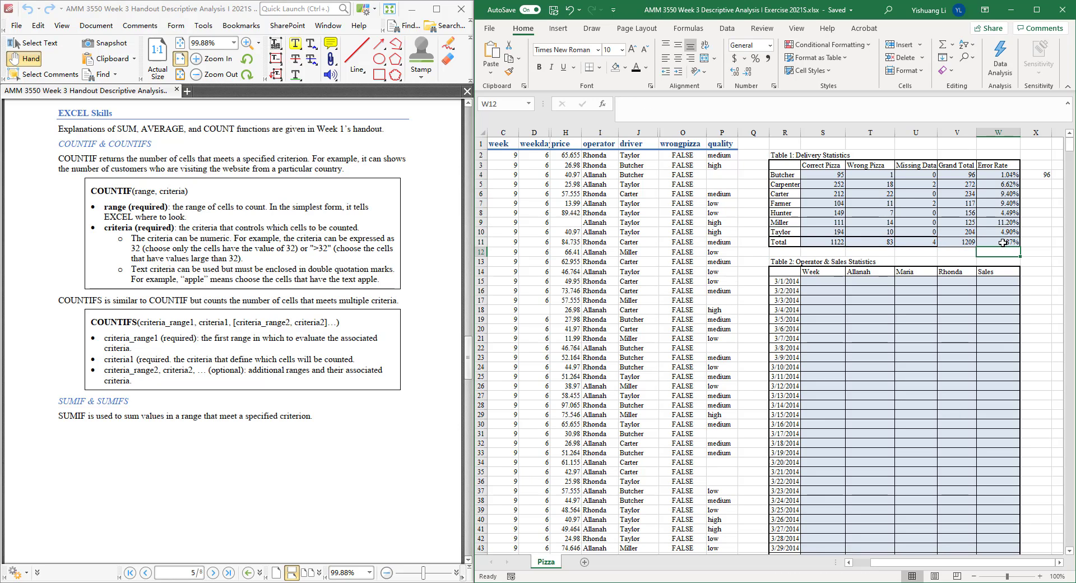
left_click(988, 239)
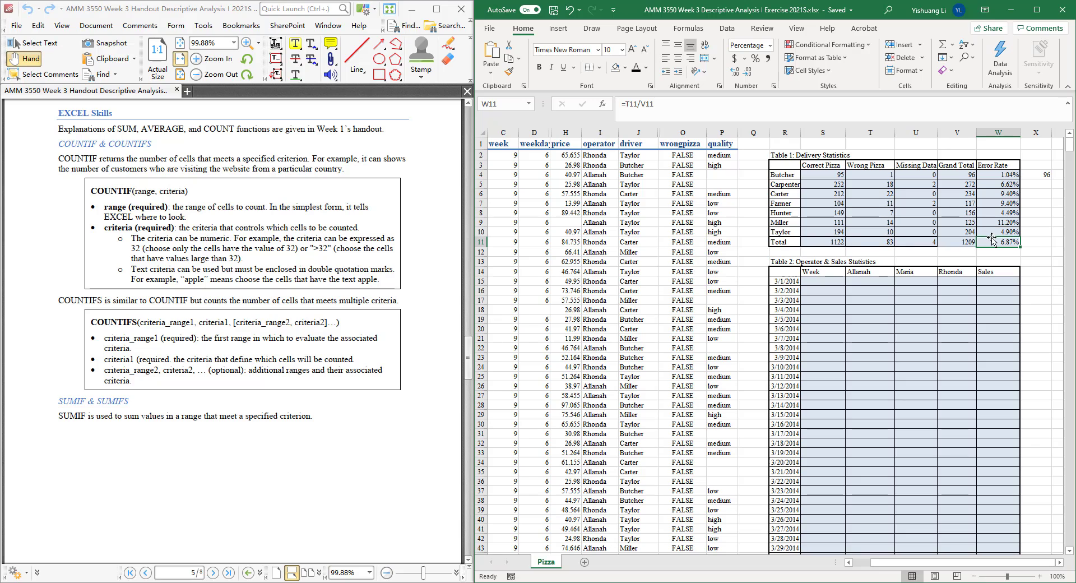